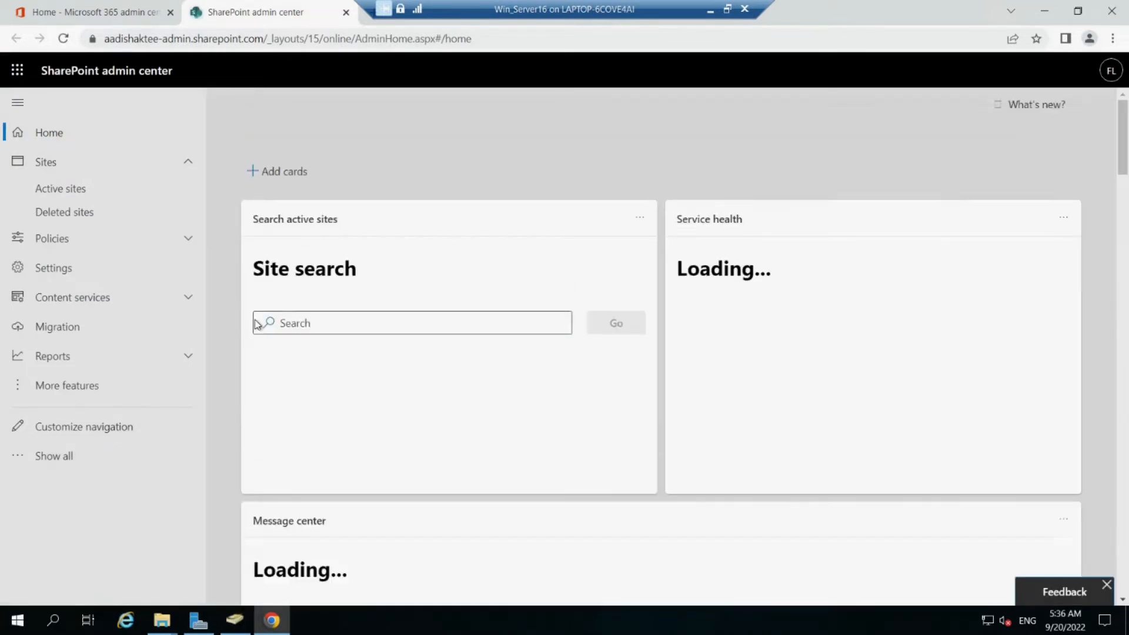
Step: Open the File share migration page from the admin center's Migration section
{"action": "left_click", "coordinate": [73, 338]}
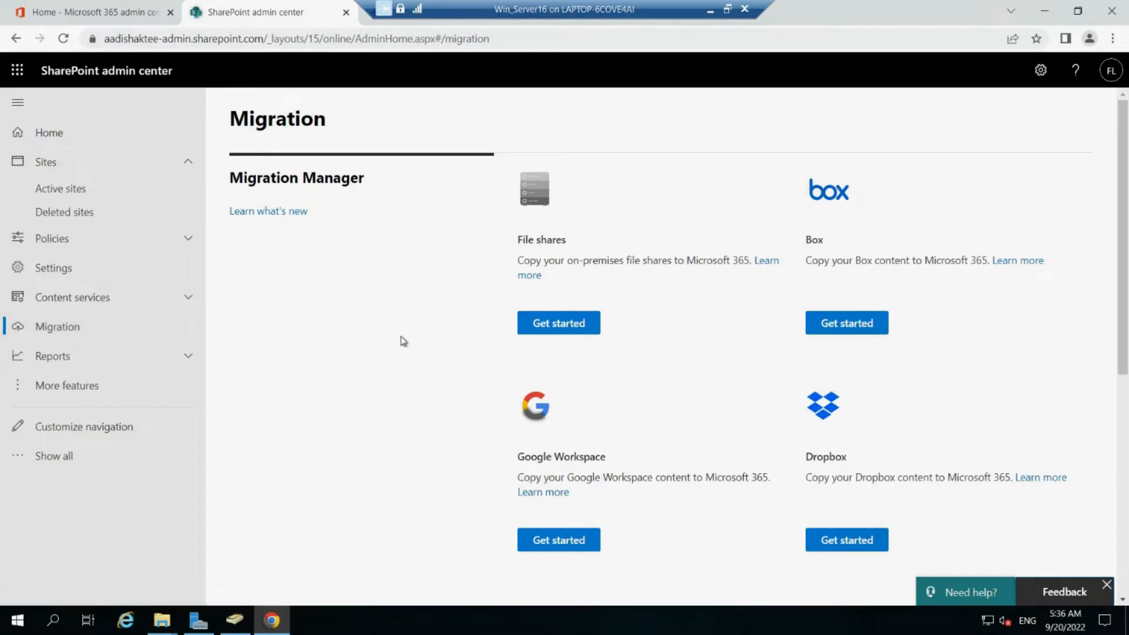
{"action": "left_click", "coordinate": [559, 330]}
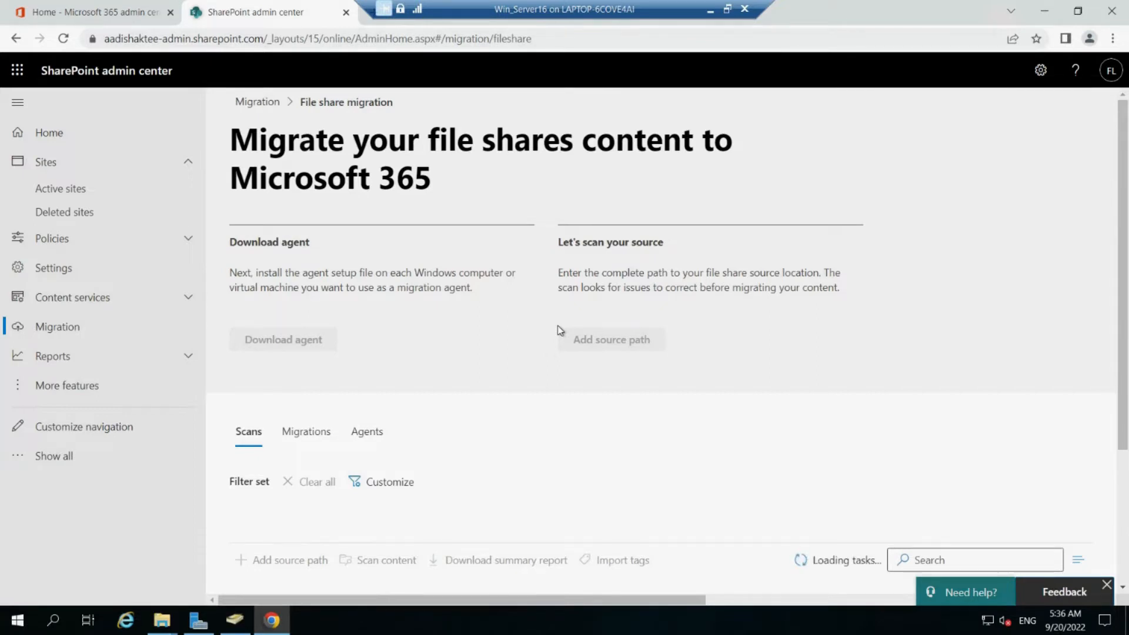
{"action": "scroll", "coordinate": [559, 330], "scroll_direction": "down", "scroll_amount": 1}
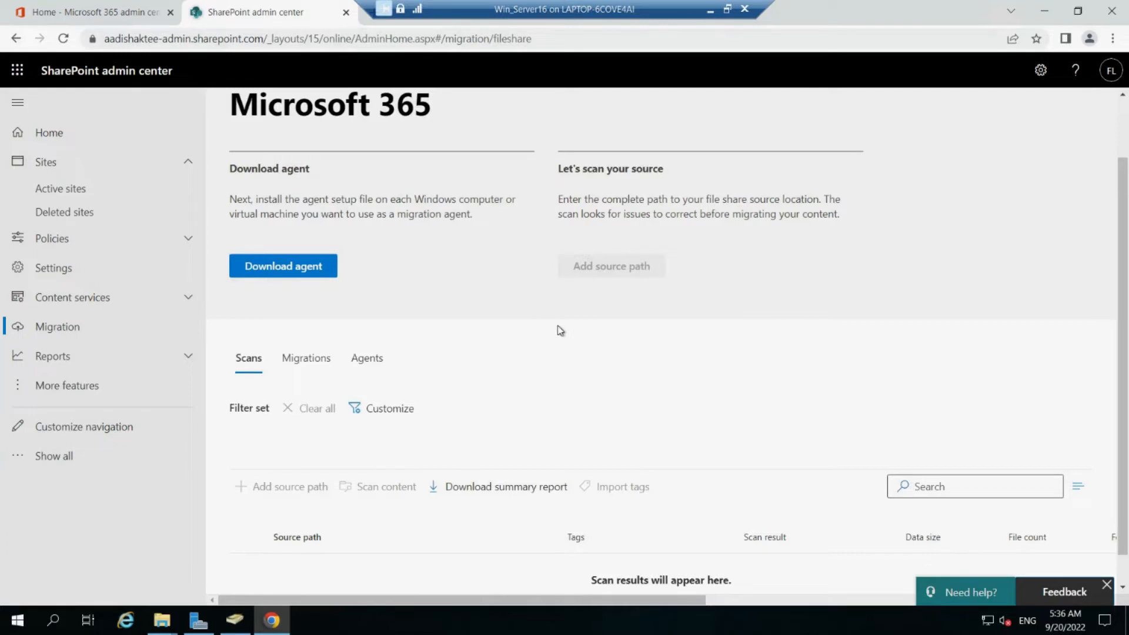
{"action": "scroll", "coordinate": [560, 330], "scroll_direction": "up", "scroll_amount": 1}
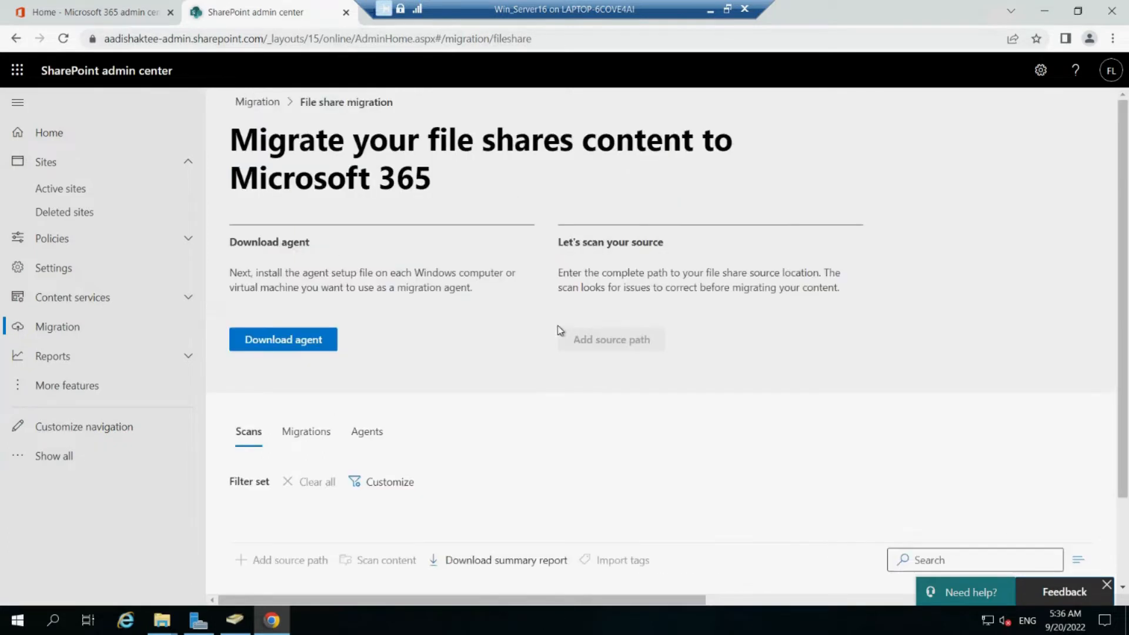
Step: Download the migration agent and run agentsetup.exe
{"action": "left_click", "coordinate": [290, 346]}
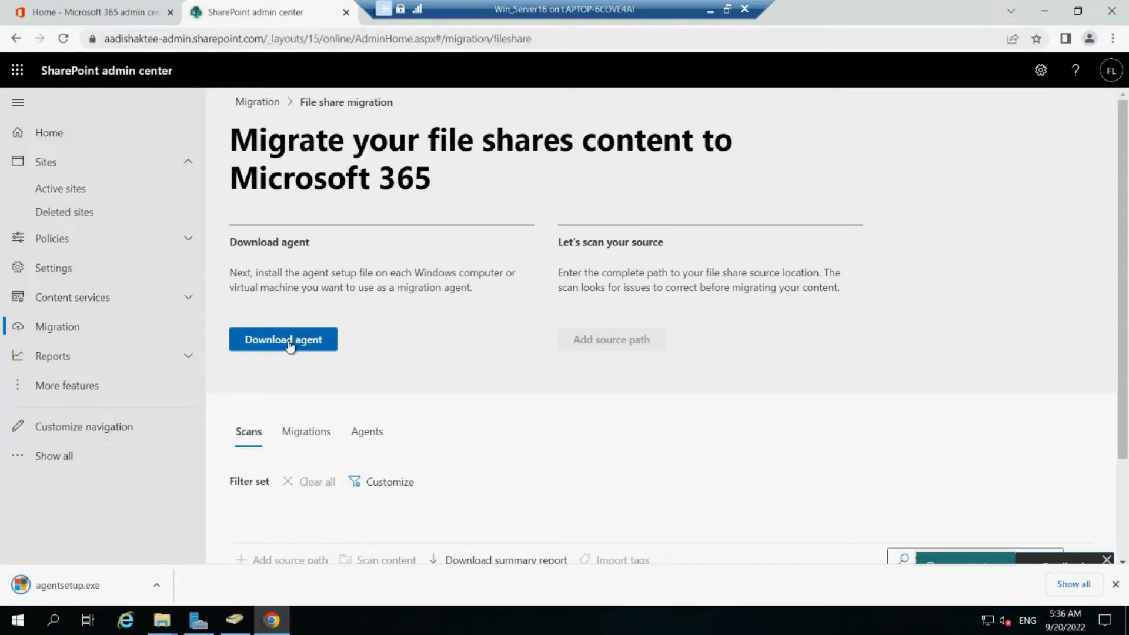
{"action": "left_click", "coordinate": [78, 586]}
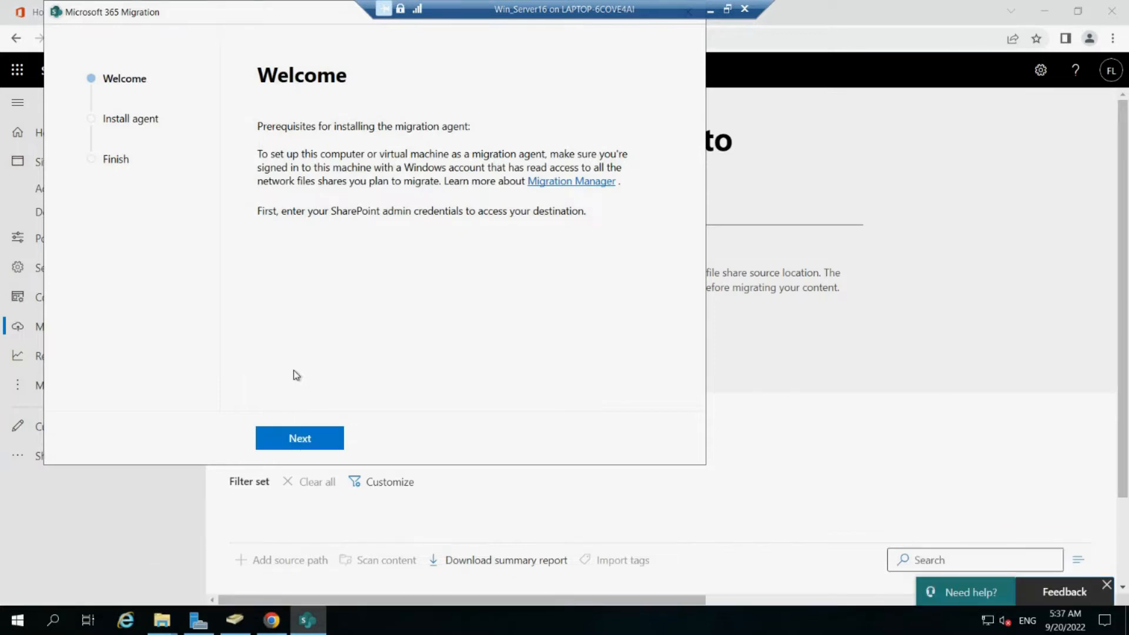
Step: Sign in to the migration agent setup with the SharePoint admin email and password
{"action": "left_click", "coordinate": [301, 446]}
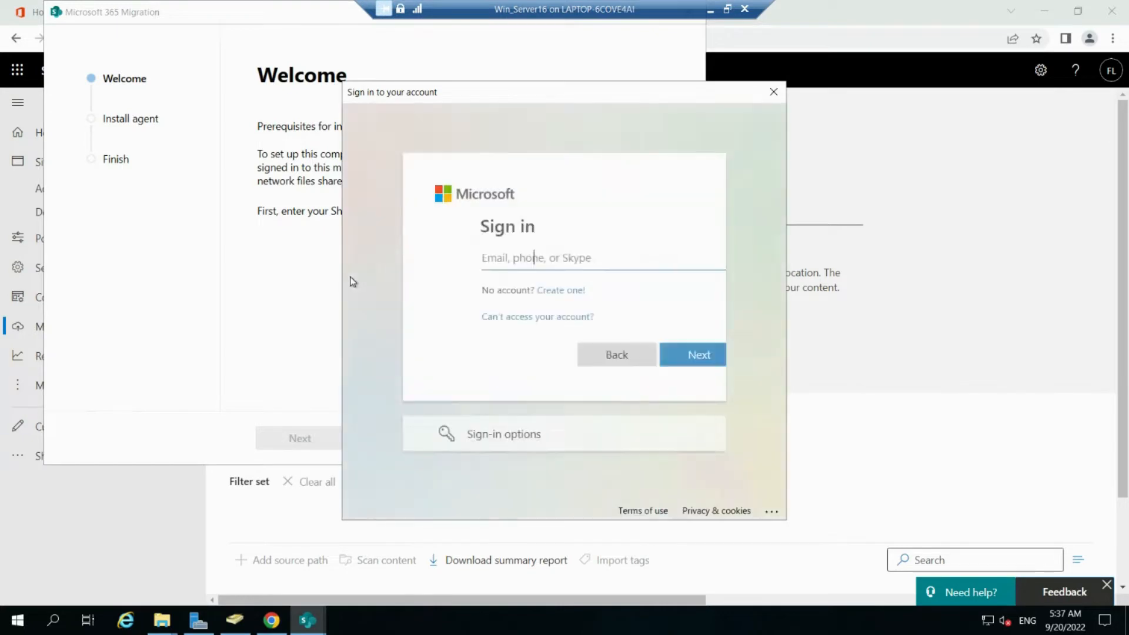
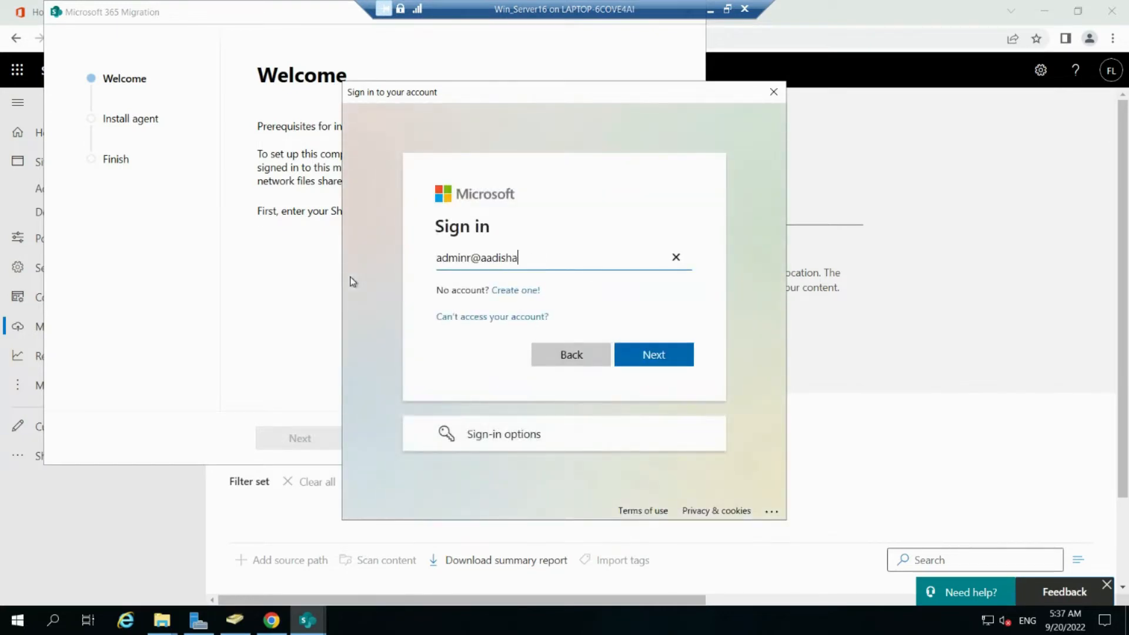
{"action": "key", "text": "Return"}
{"action": "type", "text": "•••••••••"}
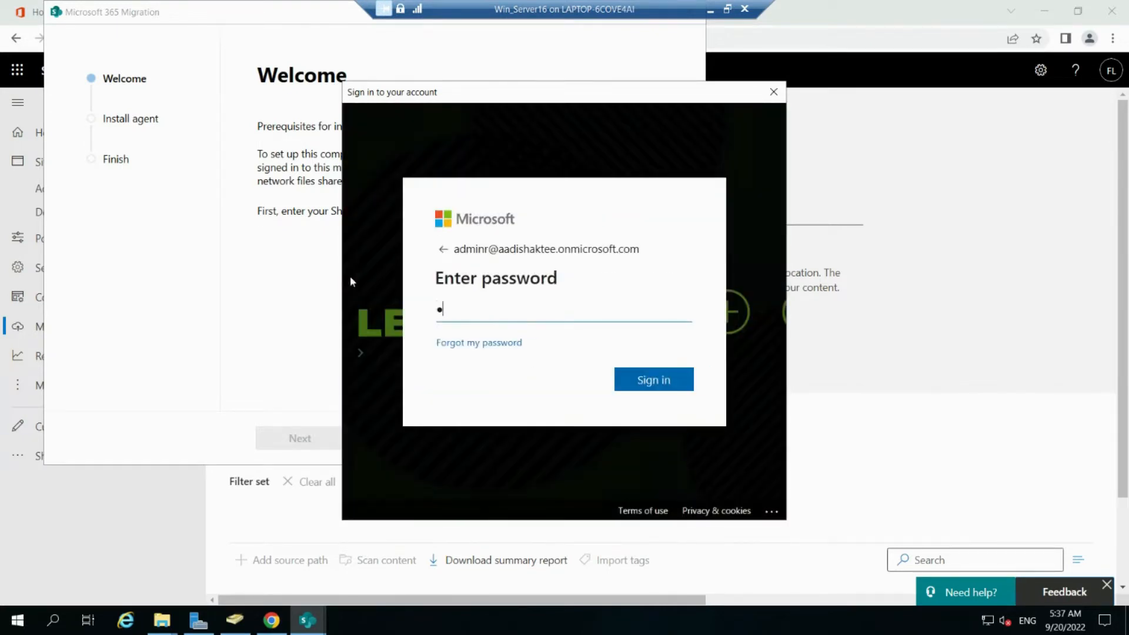
{"action": "type", "text": "•"}
{"action": "key", "text": "Return"}
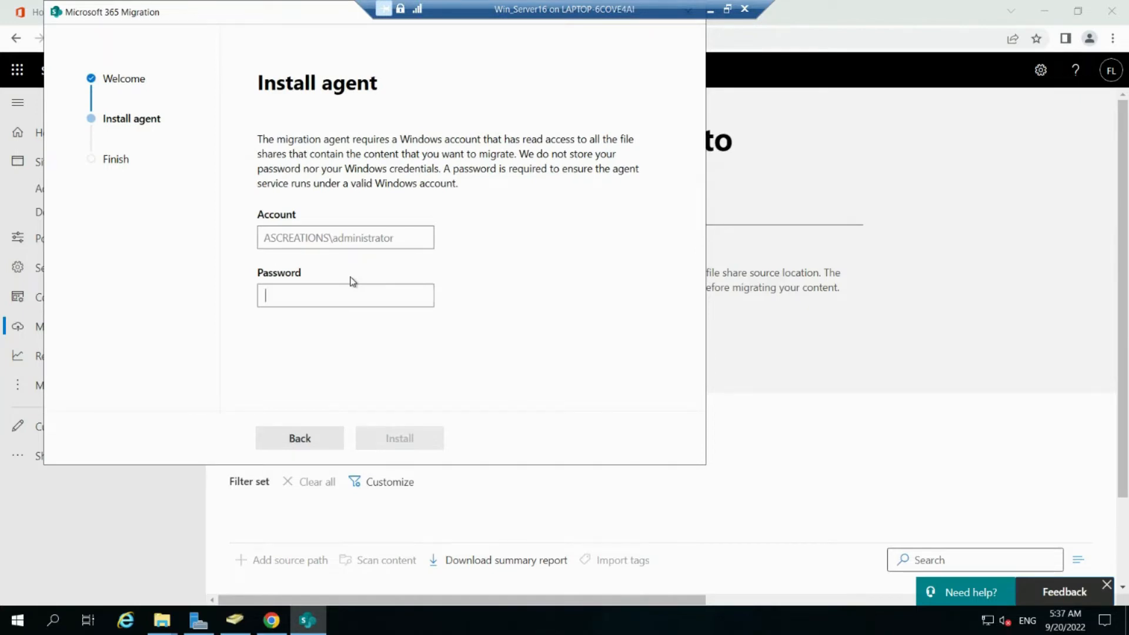
Step: Enter the Windows account password and install the migration agent
{"action": "left_click", "coordinate": [341, 296]}
{"action": "type", "text": "******"}
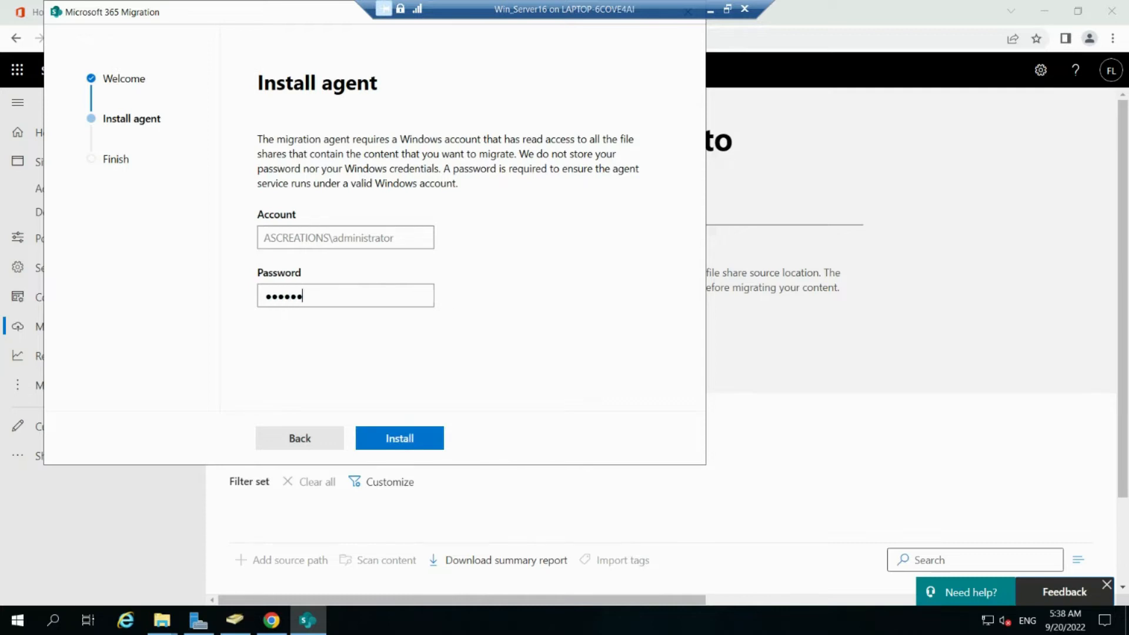
{"action": "type", "text": "***"}
{"action": "left_click", "coordinate": [397, 442]}
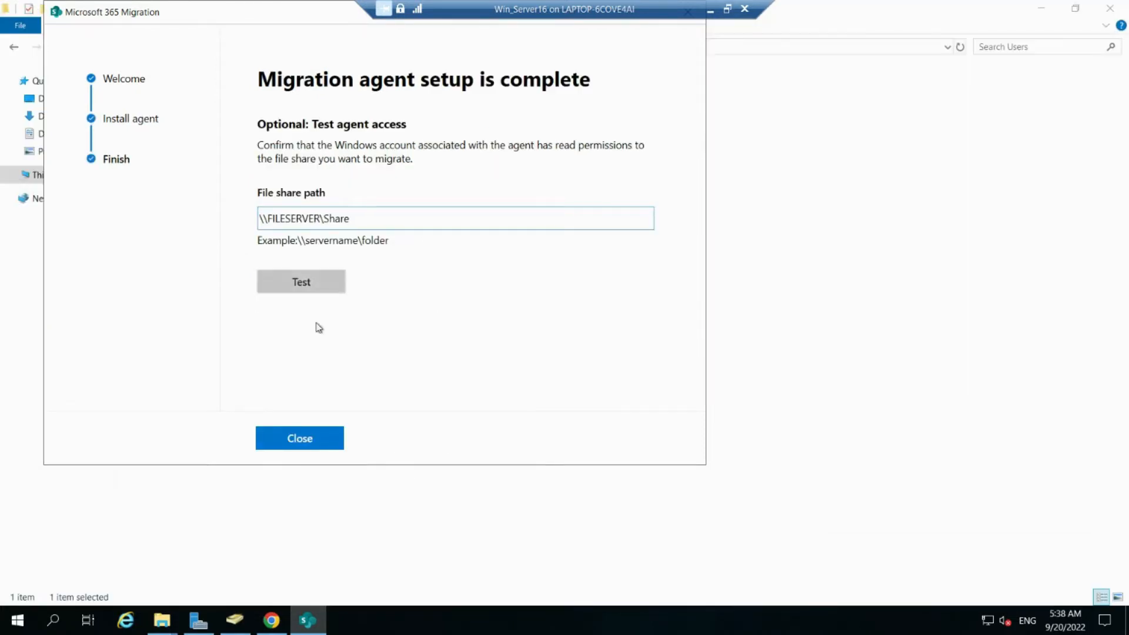
Step: Test agent access to \\FILESERVER\Share, close setup and Share Properties, and return to Chrome
{"action": "left_click", "coordinate": [315, 292]}
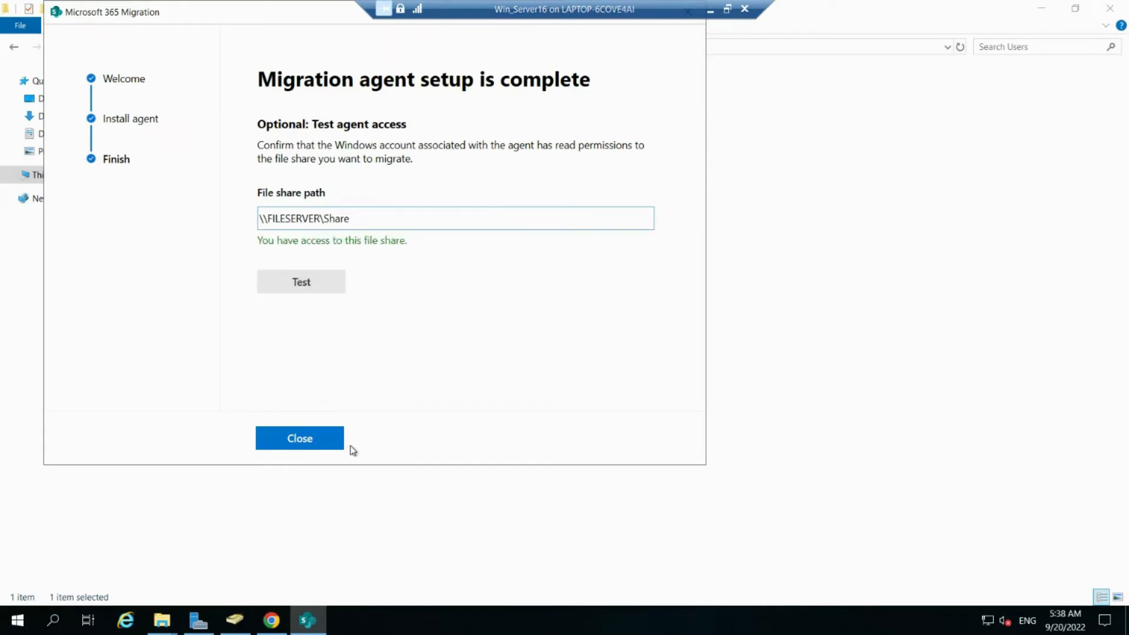
{"action": "left_click", "coordinate": [312, 448]}
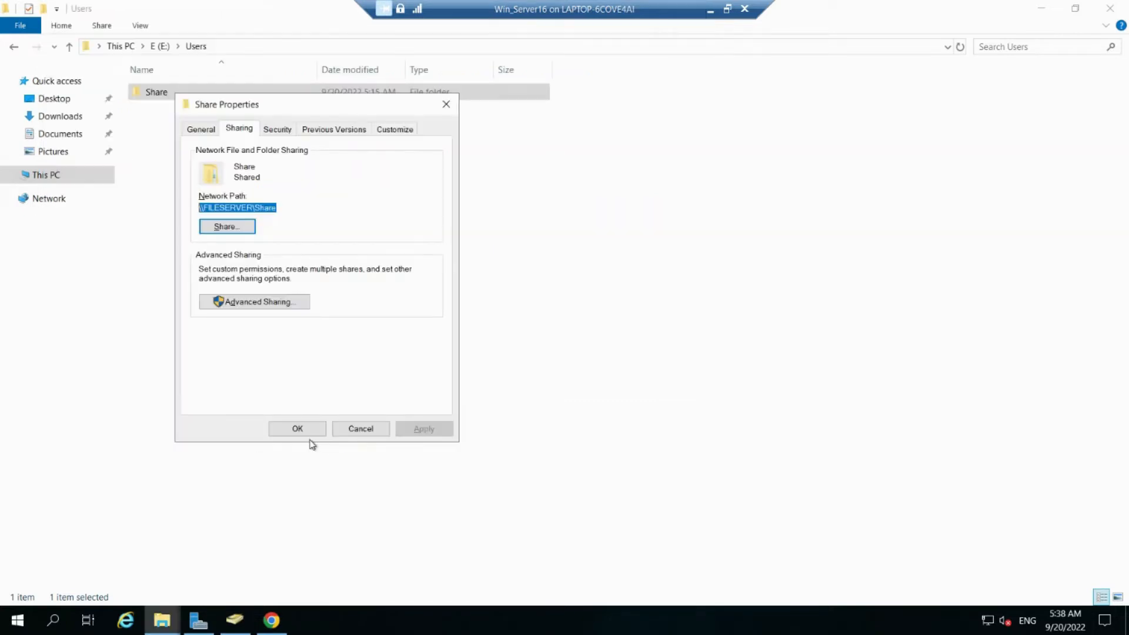
{"action": "left_click", "coordinate": [303, 431]}
{"action": "left_click", "coordinate": [271, 624]}
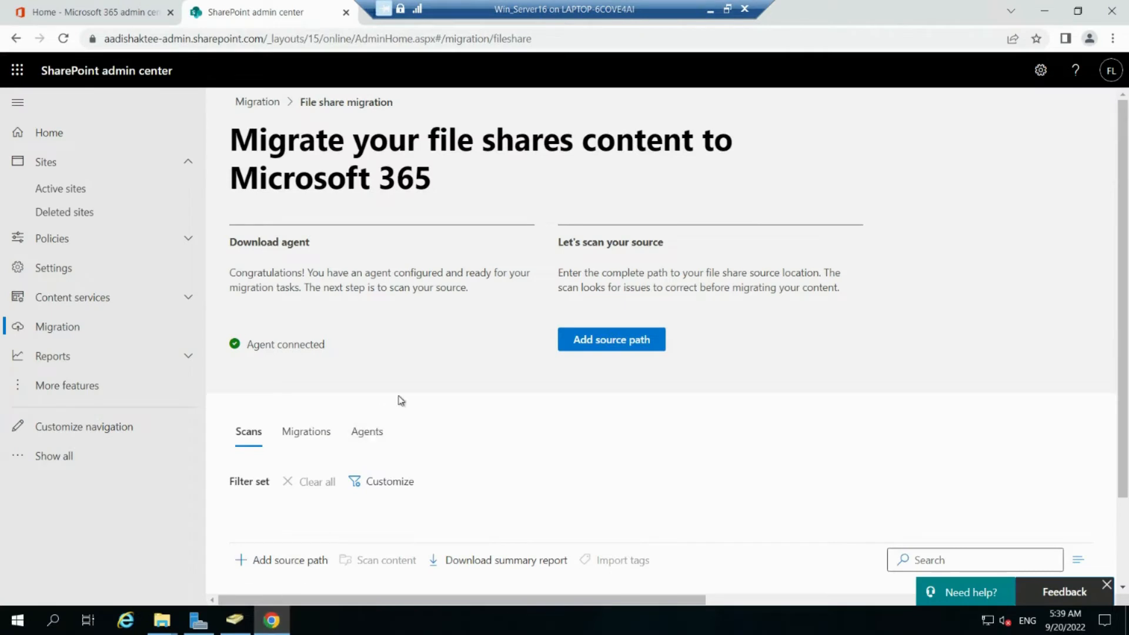
Step: Add \\FILESERVER\Share as a single source path, including subfolders with automatic scanning
{"action": "scroll", "coordinate": [399, 399], "scroll_direction": "down", "scroll_amount": 1}
{"action": "scroll", "coordinate": [398, 400], "scroll_direction": "down", "scroll_amount": 1}
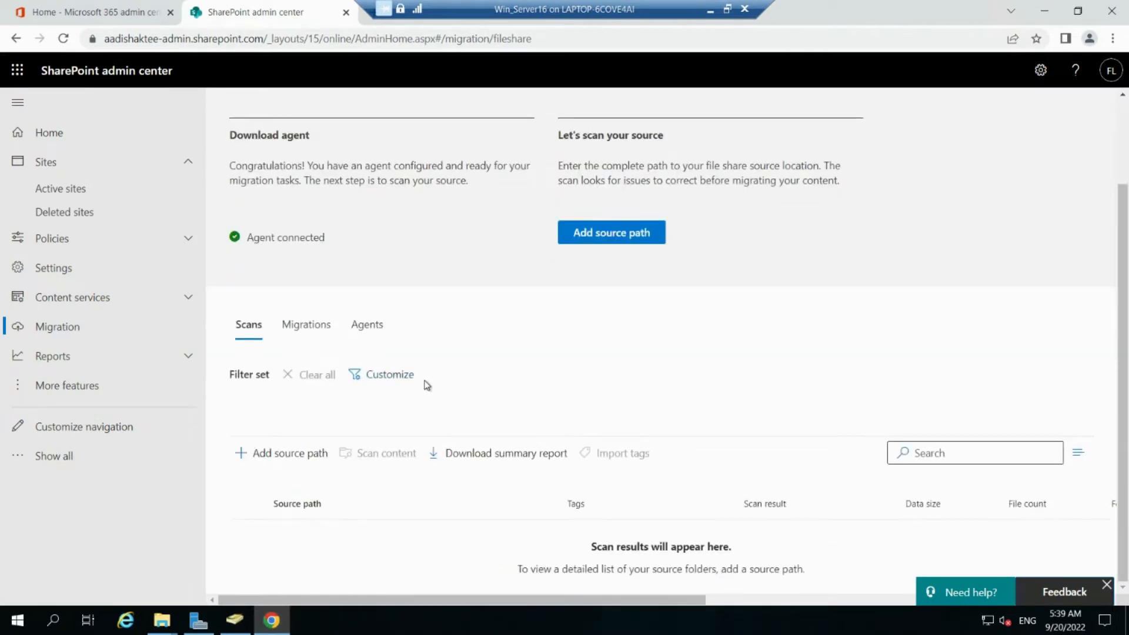
{"action": "scroll", "coordinate": [427, 385], "scroll_direction": "up", "scroll_amount": 2}
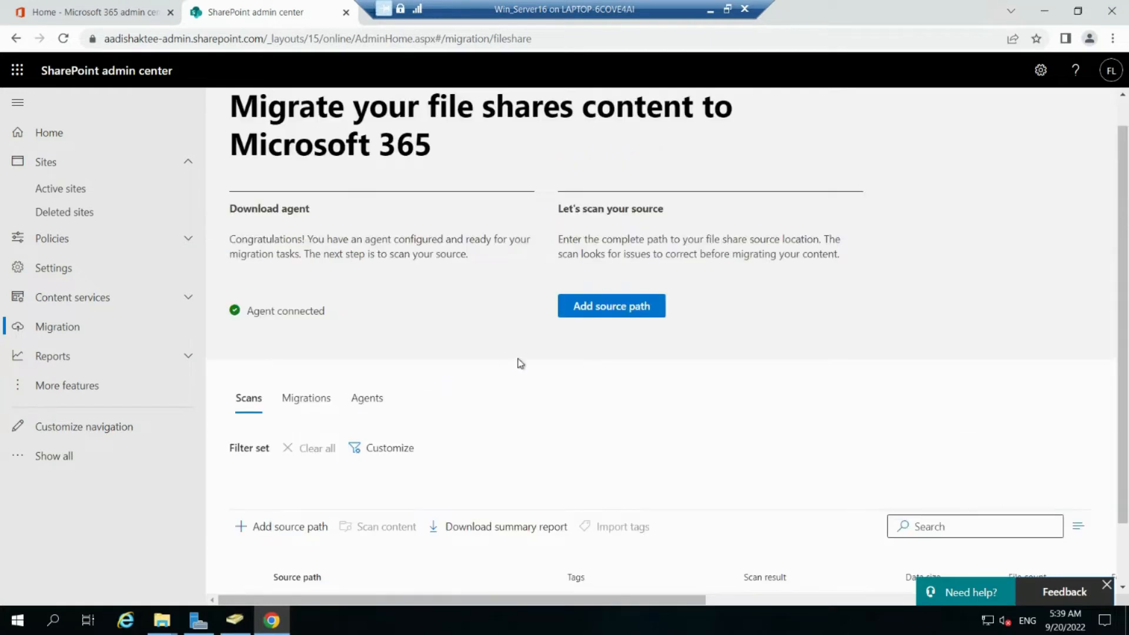
{"action": "left_click", "coordinate": [618, 312]}
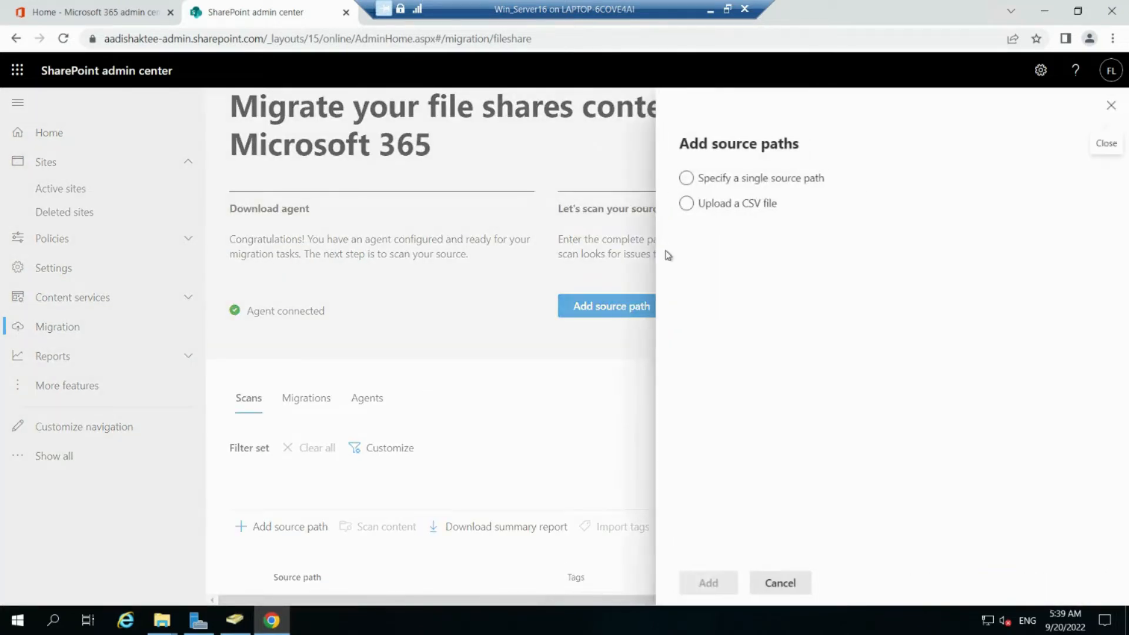
{"action": "left_click", "coordinate": [687, 178]}
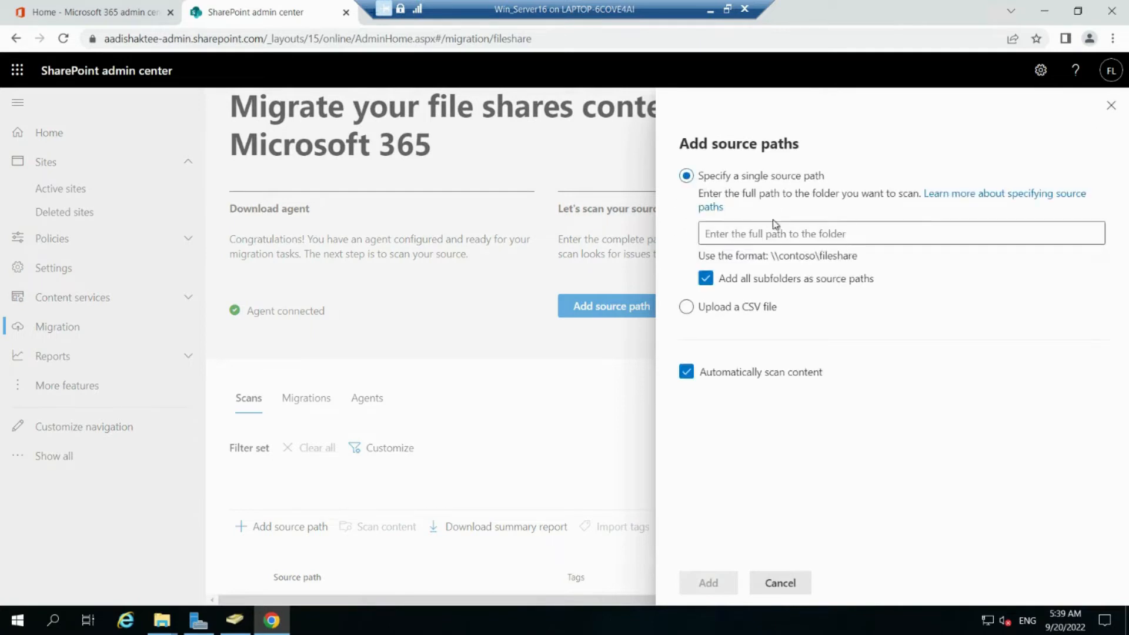
{"action": "left_click", "coordinate": [810, 233]}
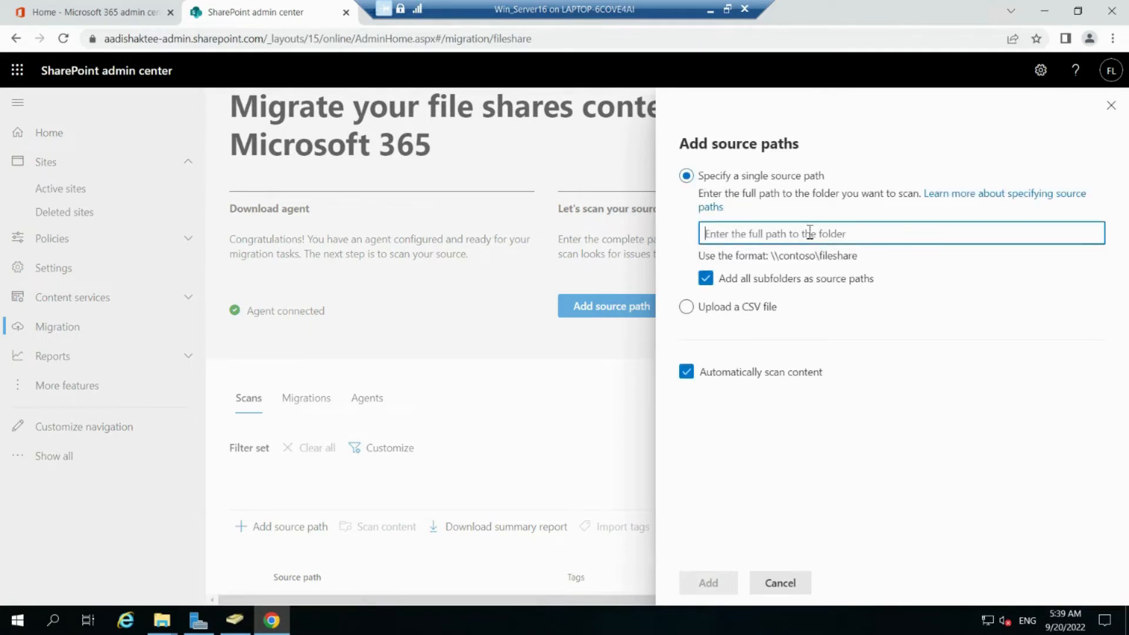
{"action": "type", "text": "\\\\FILESERVER\\Share"}
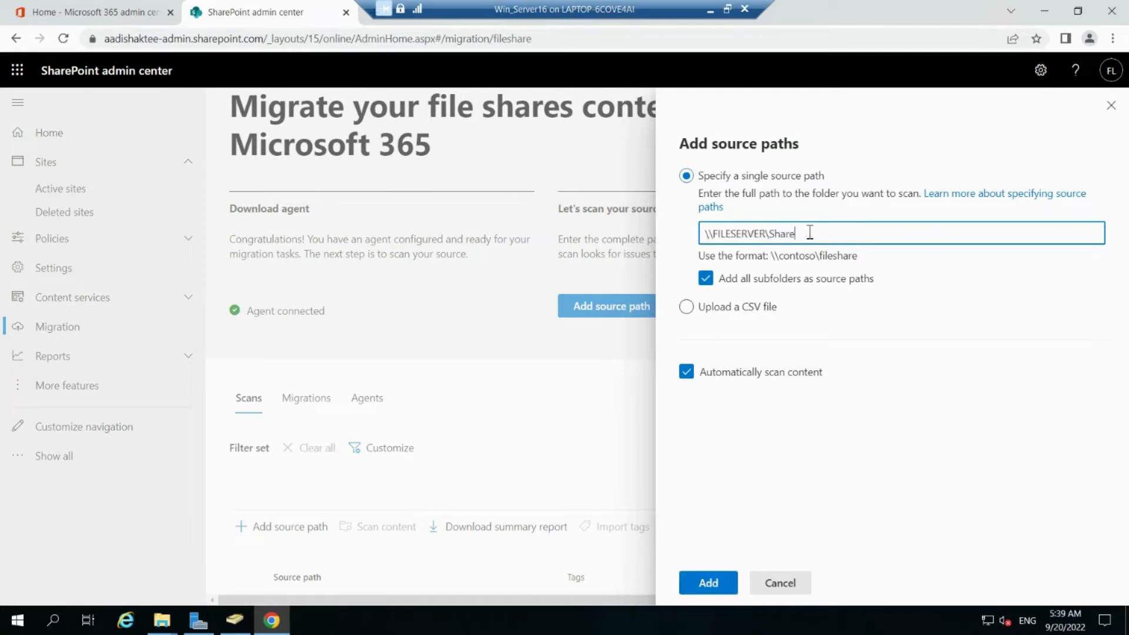
{"action": "left_click", "coordinate": [791, 425]}
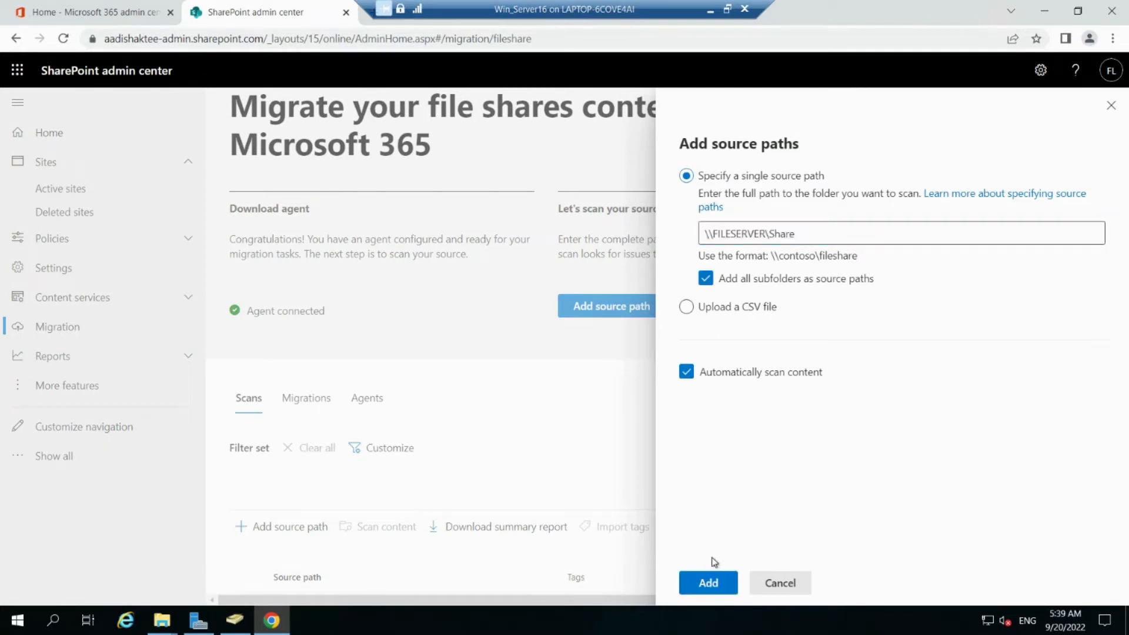
{"action": "left_click", "coordinate": [702, 581]}
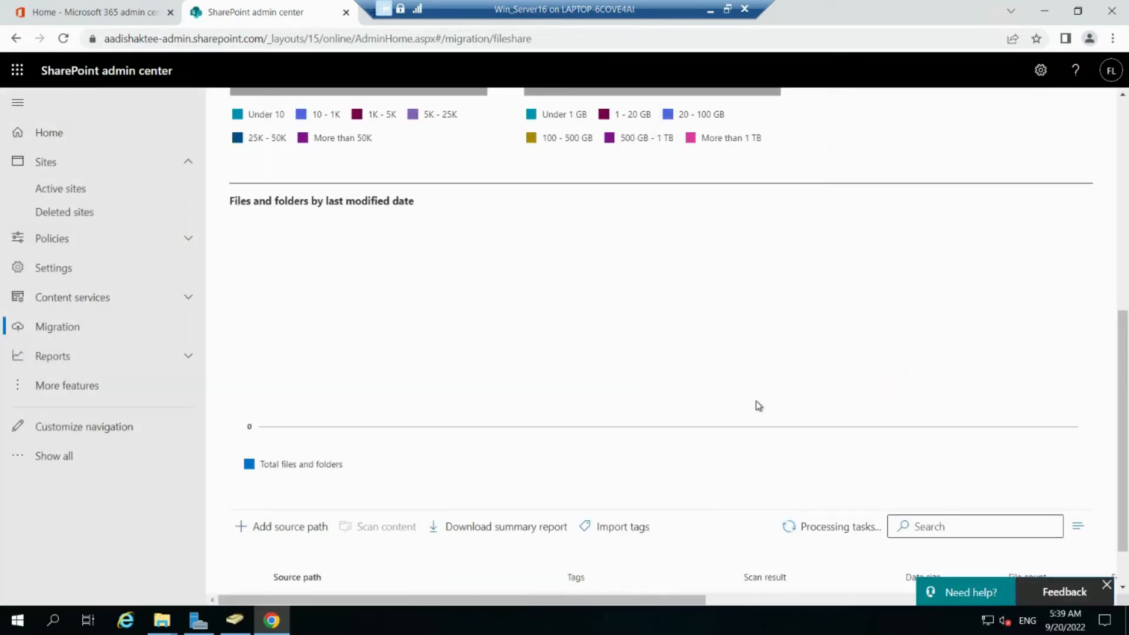
Step: Review the scan table: two subfolders ready to migrate, at 51.32 MB and 74.6 MB
{"action": "scroll", "coordinate": [759, 405], "scroll_direction": "up", "scroll_amount": 5}
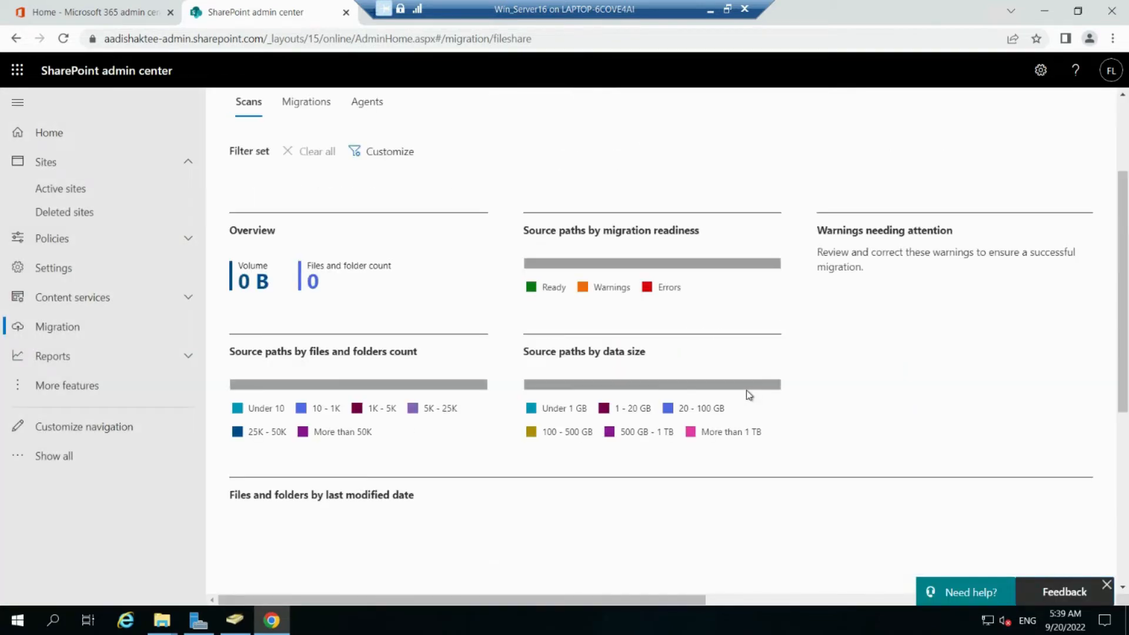
{"action": "scroll", "coordinate": [764, 377], "scroll_direction": "up", "scroll_amount": 3}
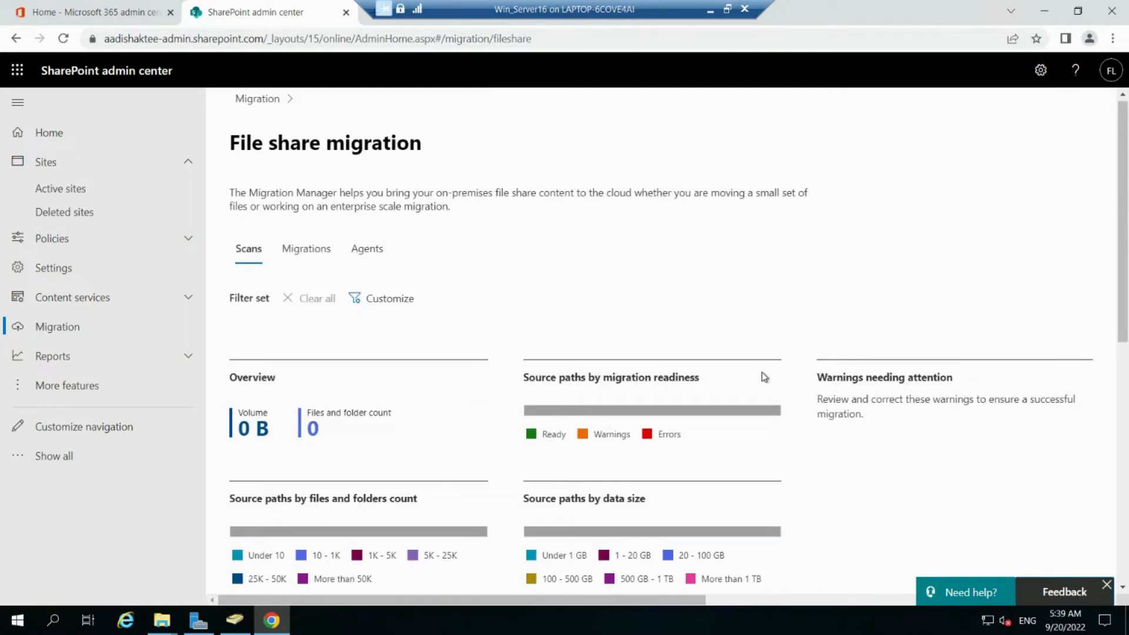
{"action": "scroll", "coordinate": [763, 377], "scroll_direction": "down", "scroll_amount": 9}
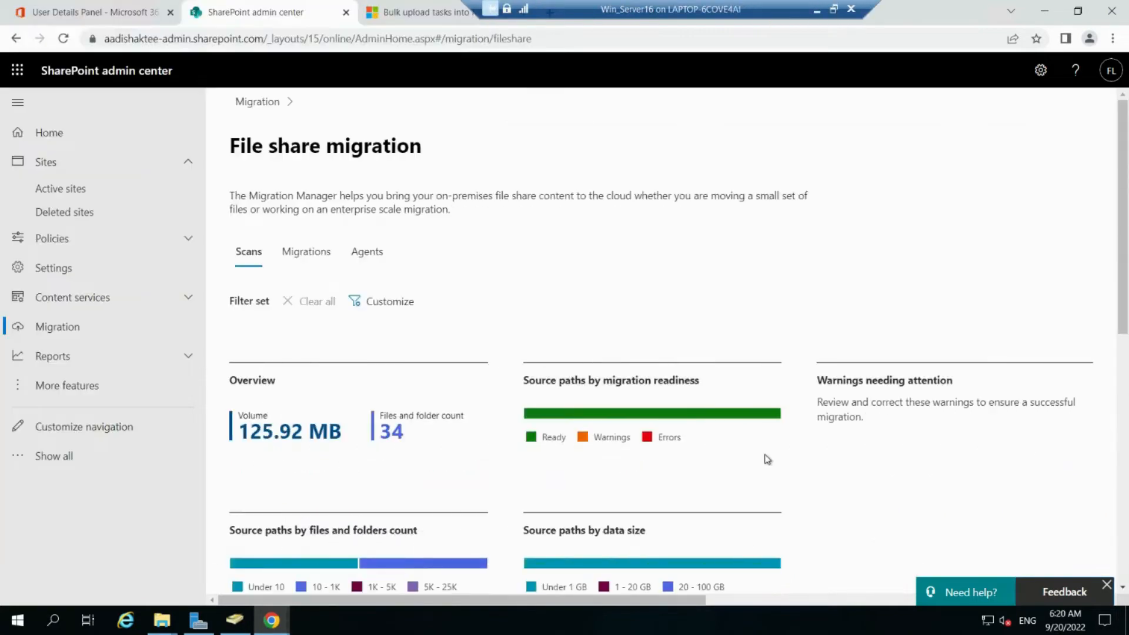
{"action": "scroll", "coordinate": [768, 460], "scroll_direction": "down", "scroll_amount": 6}
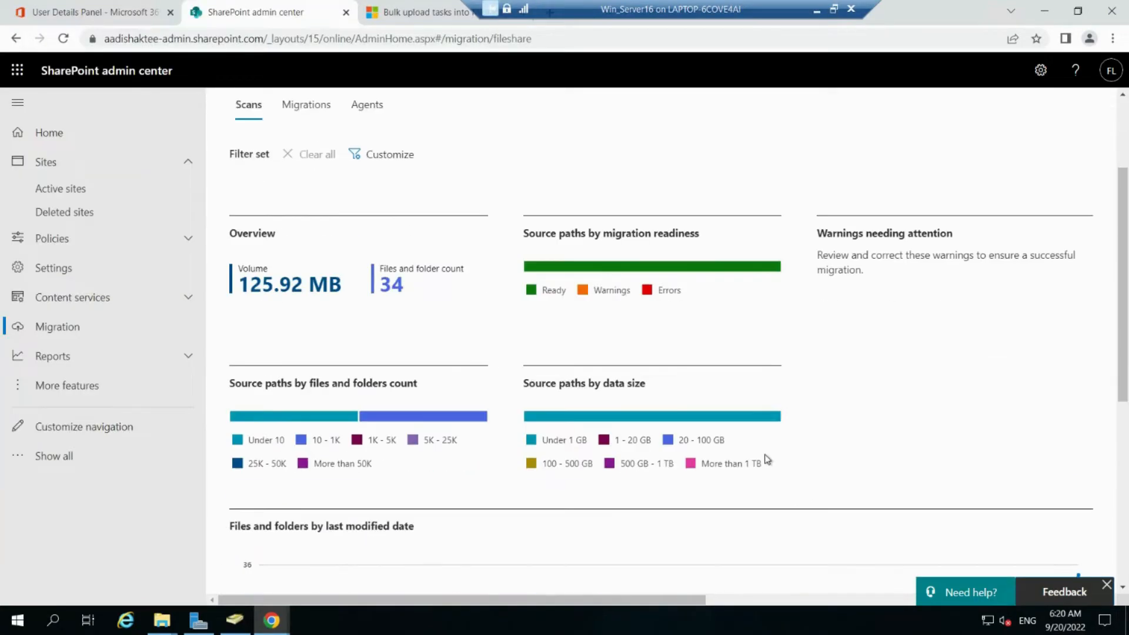
{"action": "scroll", "coordinate": [766, 461], "scroll_direction": "down", "scroll_amount": 3}
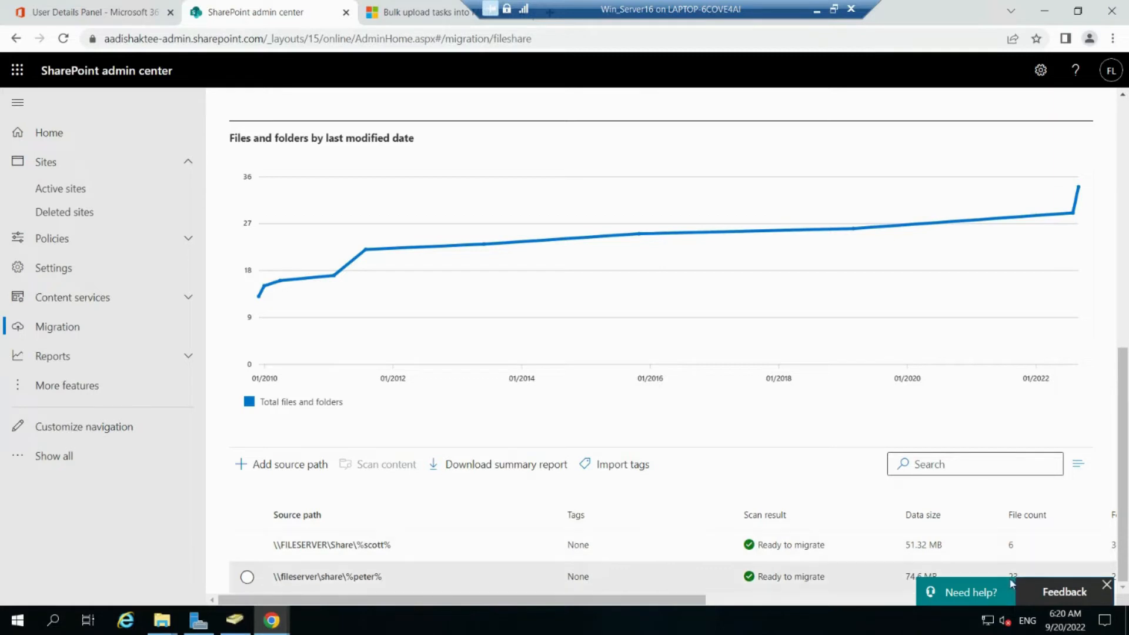
{"action": "left_click", "coordinate": [1110, 588]}
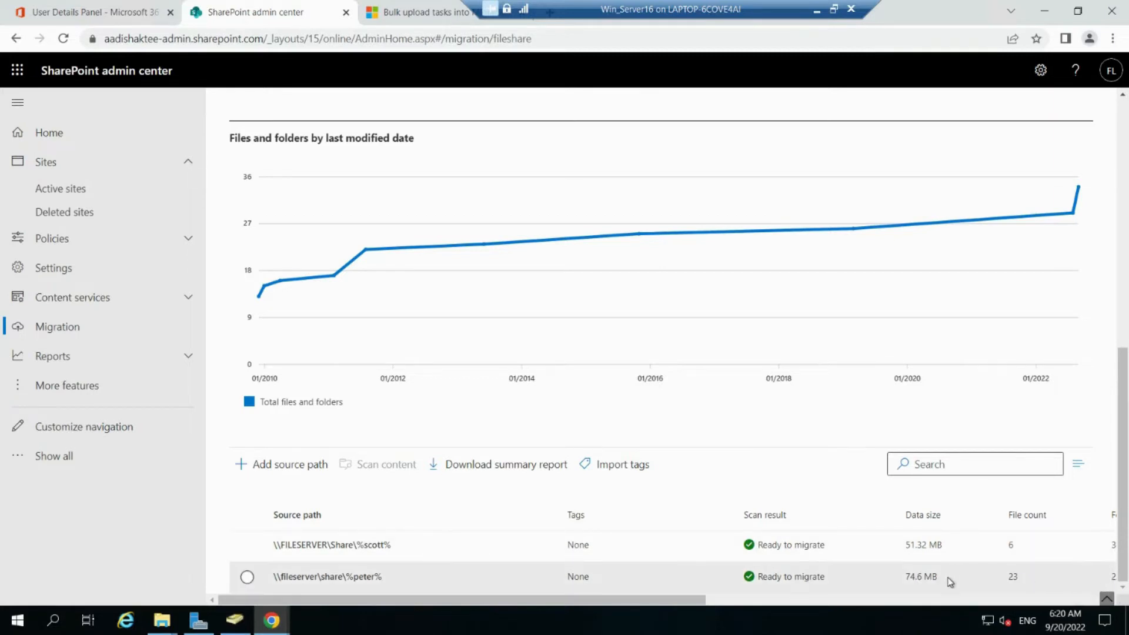
{"action": "left_click_drag", "start_coordinate": [624, 604], "coordinate": [530, 598]}
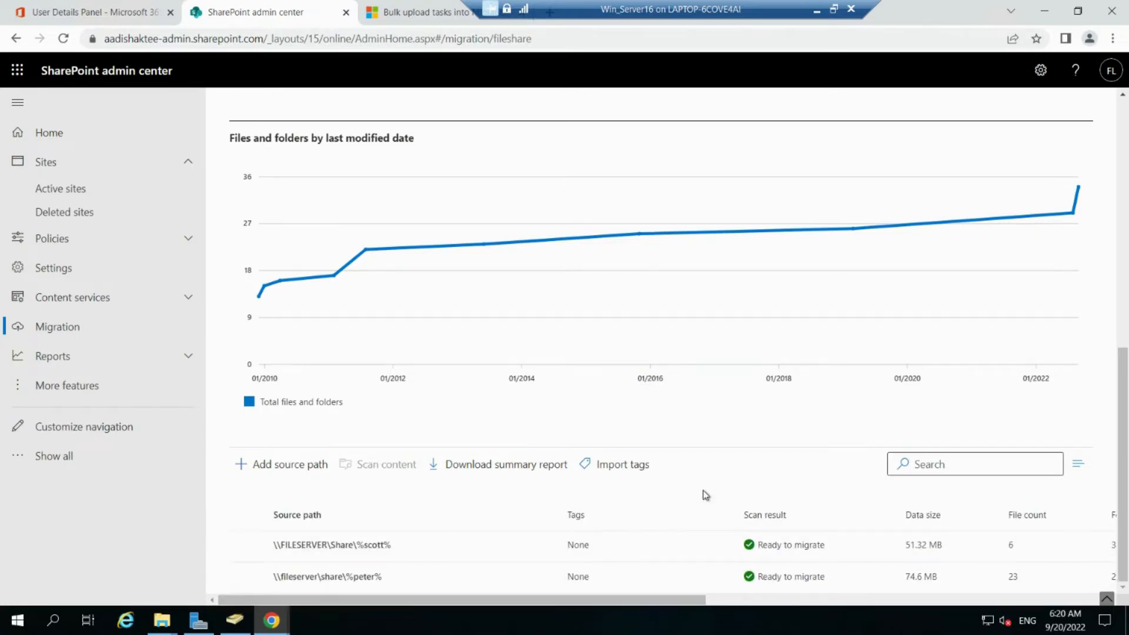
Step: Copy the second scanned path to migrations and view the OneDrive destination step
{"action": "left_click", "coordinate": [247, 577]}
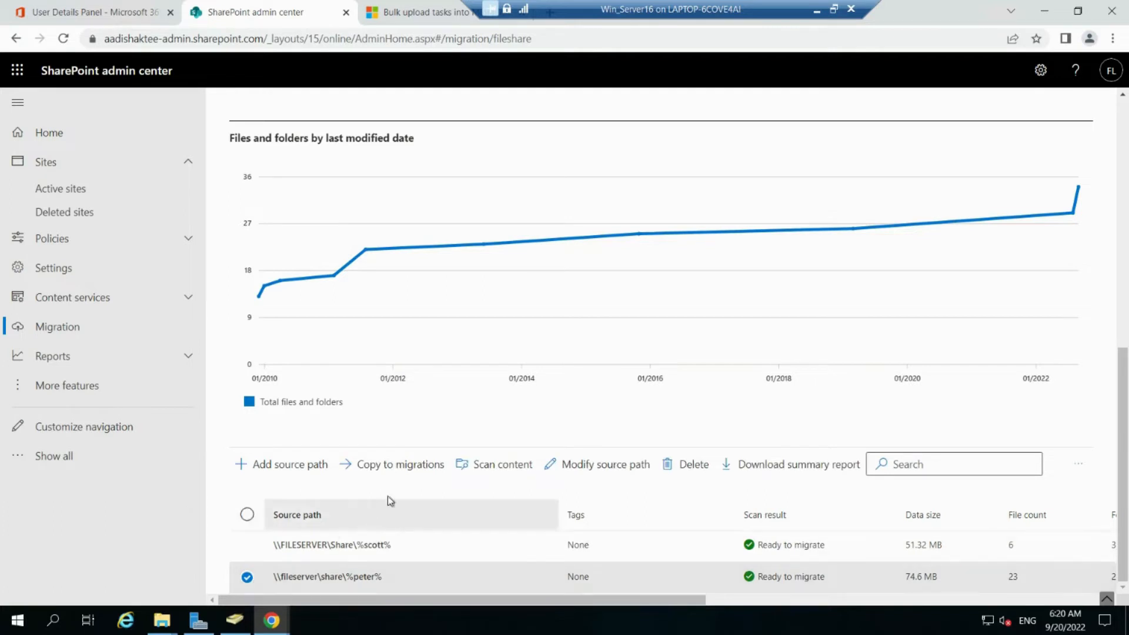
{"action": "left_click", "coordinate": [415, 474]}
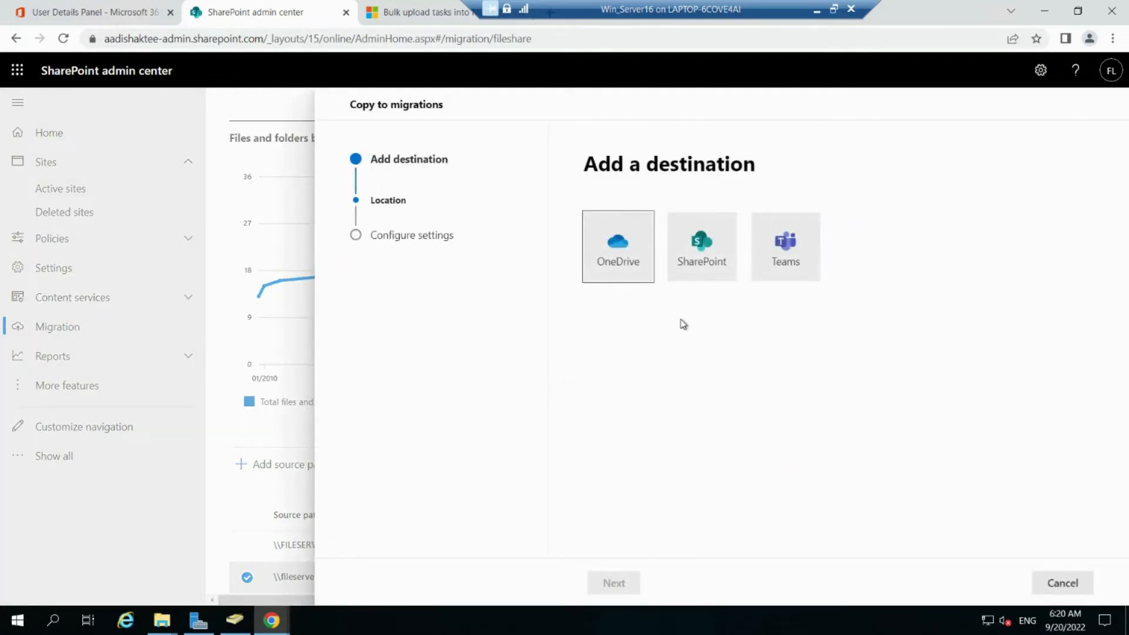
{"action": "left_click", "coordinate": [696, 272]}
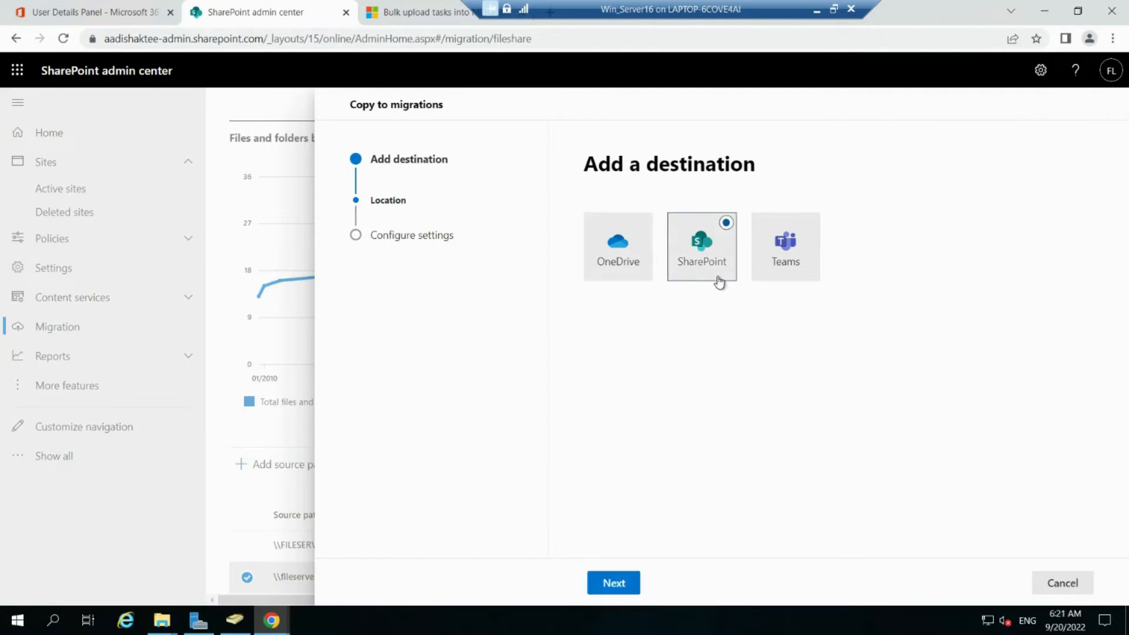
{"action": "left_click", "coordinate": [793, 274]}
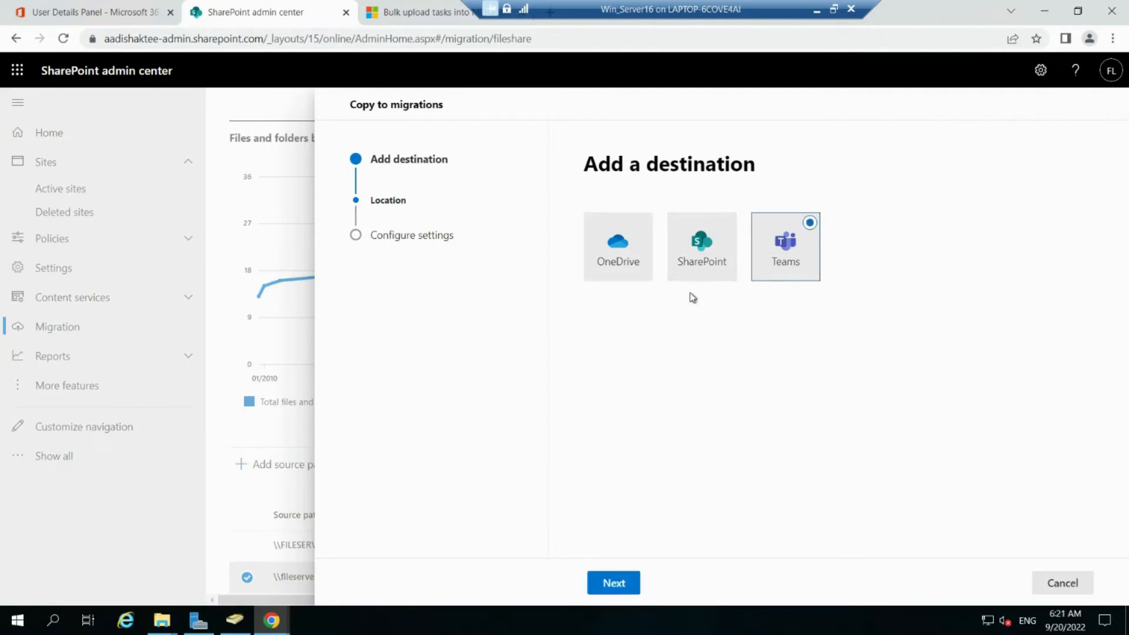
{"action": "left_click", "coordinate": [612, 278]}
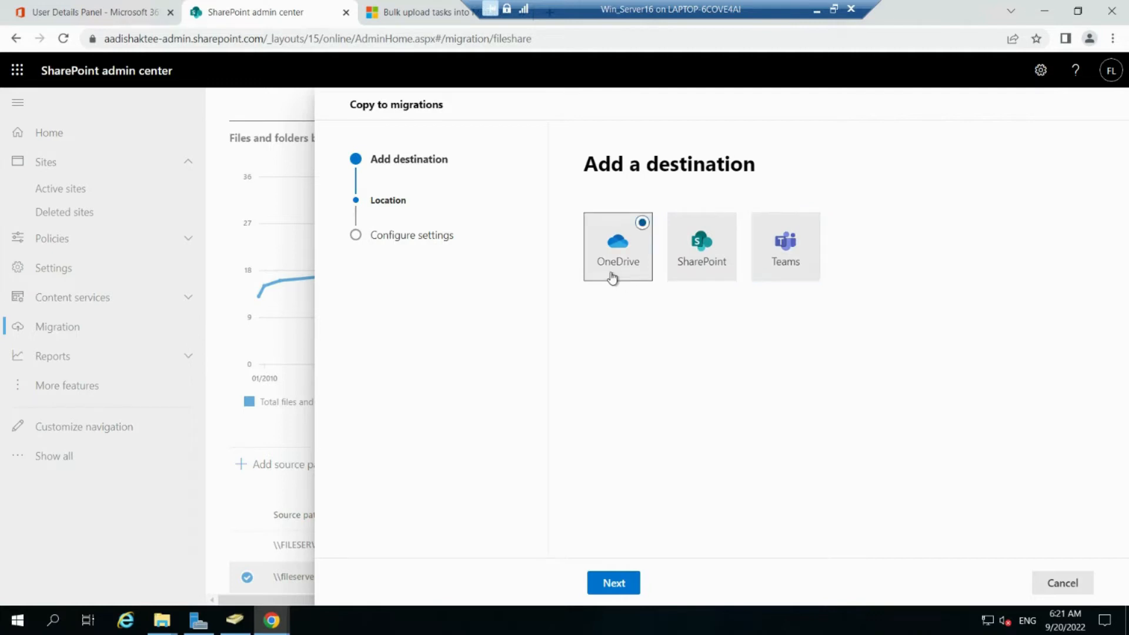
{"action": "left_click", "coordinate": [613, 583]}
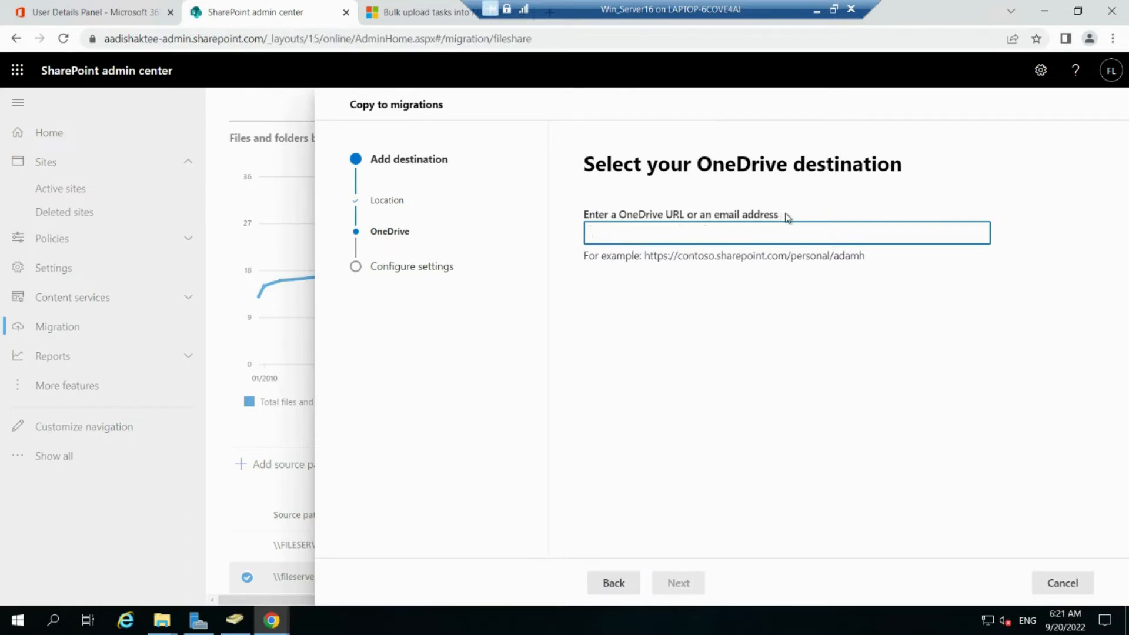
{"action": "left_click_drag", "start_coordinate": [785, 215], "coordinate": [699, 214]}
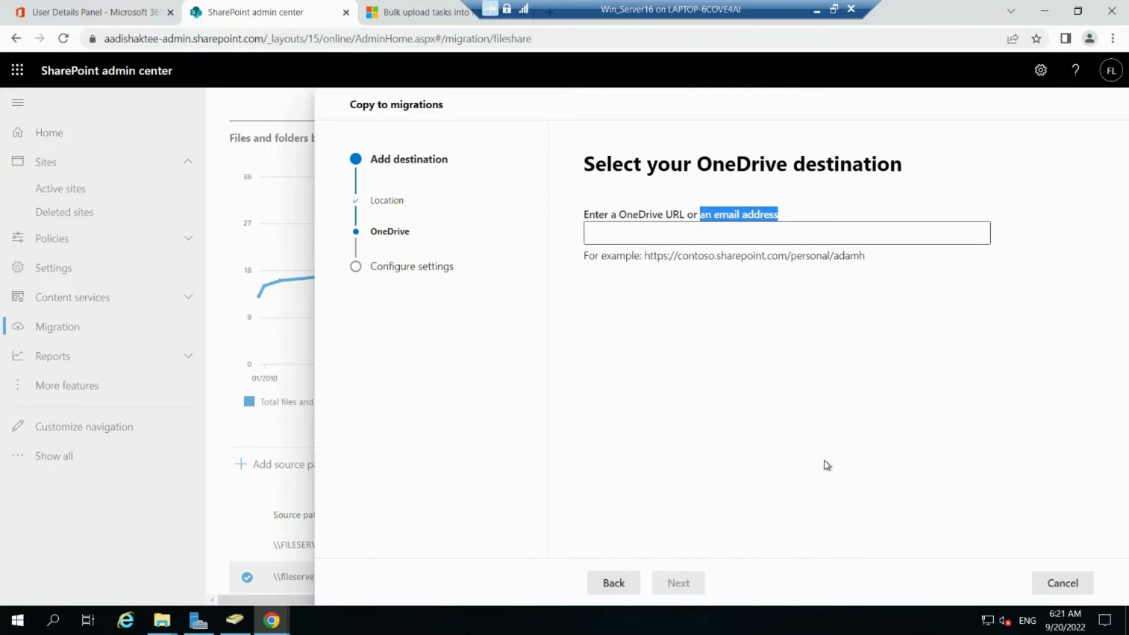
Step: Compare the SharePoint and Teams destination steps, noting the prefilled site address
{"action": "left_click", "coordinate": [625, 595]}
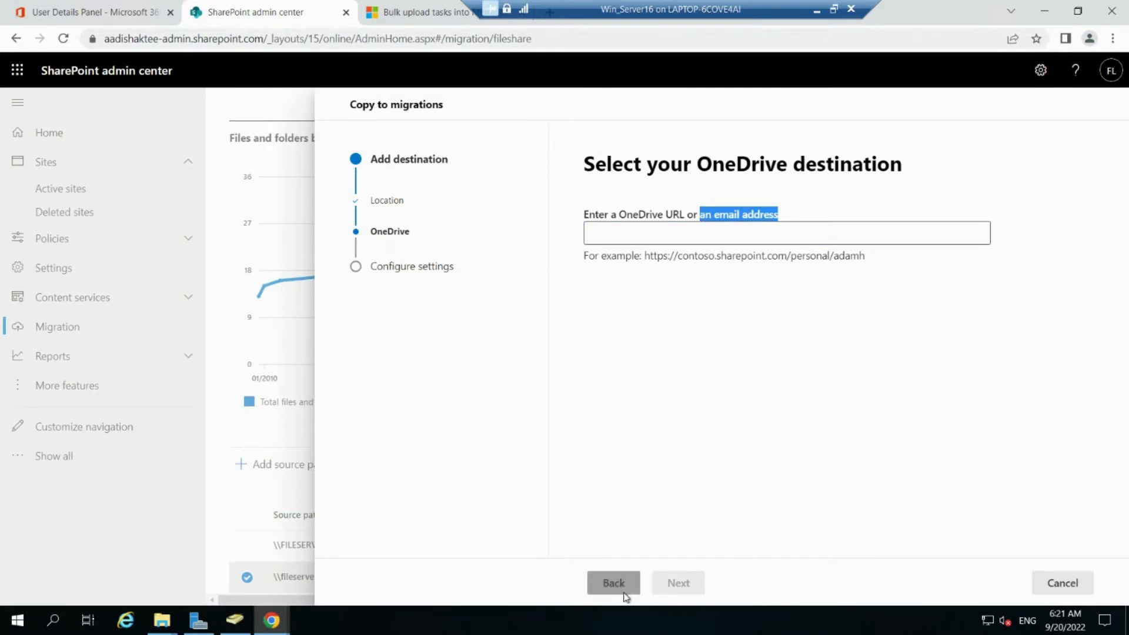
{"action": "left_click", "coordinate": [707, 259]}
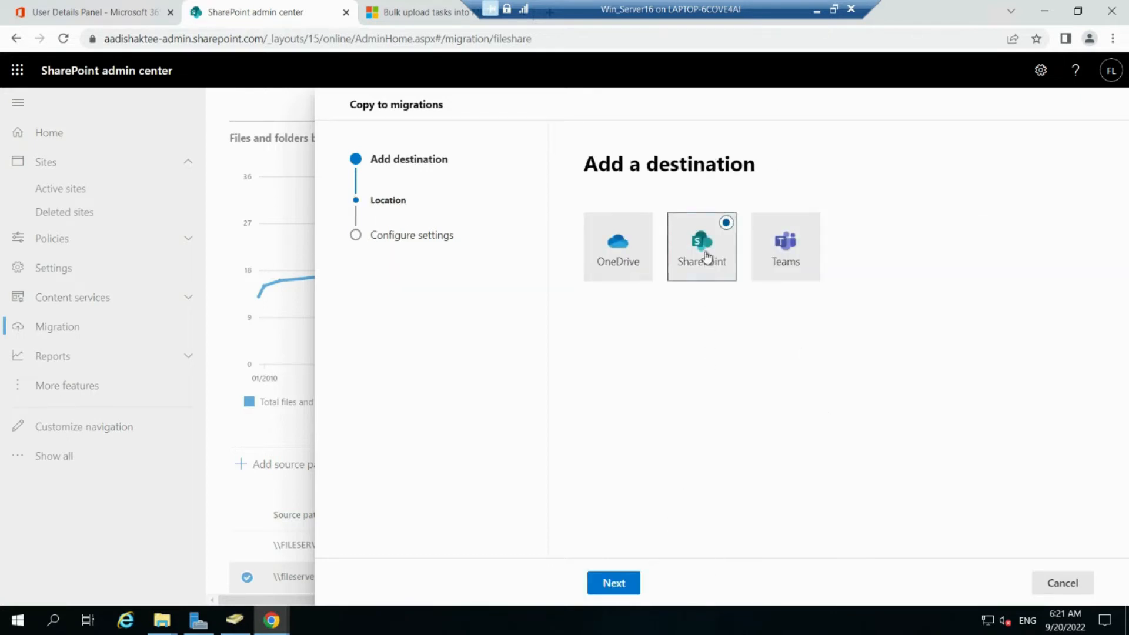
{"action": "left_click", "coordinate": [618, 594]}
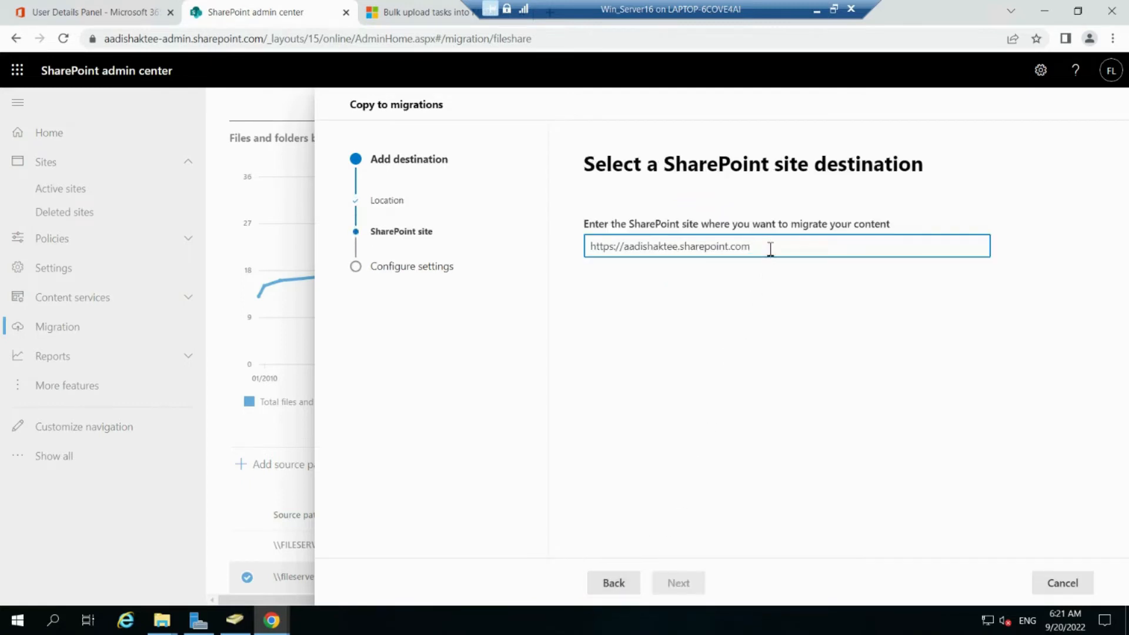
{"action": "left_click_drag", "start_coordinate": [758, 246], "coordinate": [573, 258]}
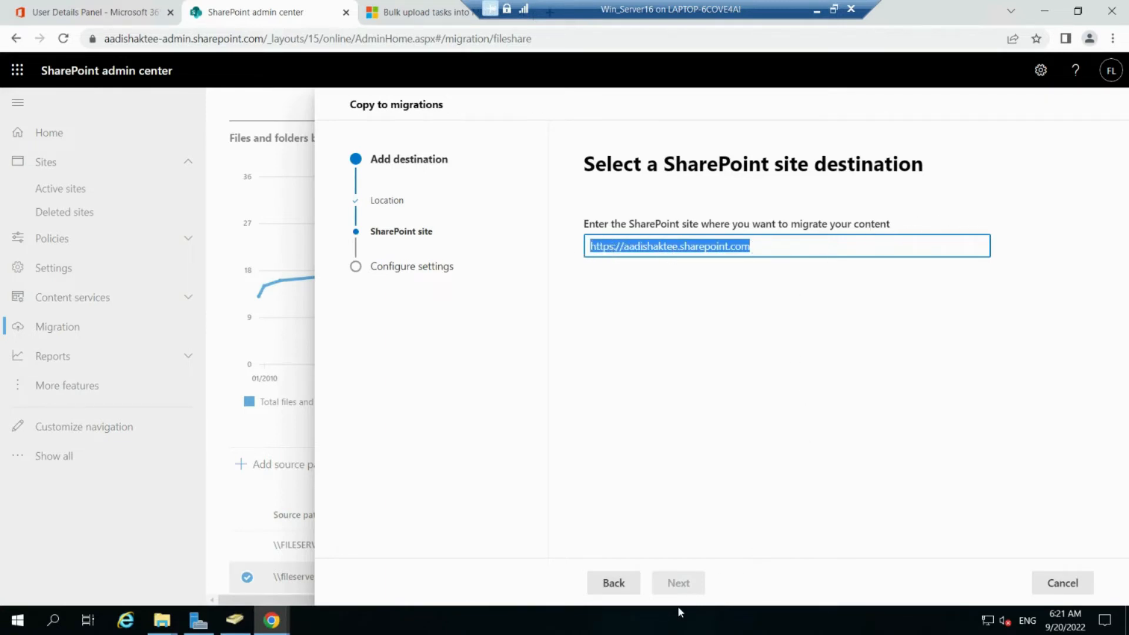
{"action": "left_click", "coordinate": [624, 589]}
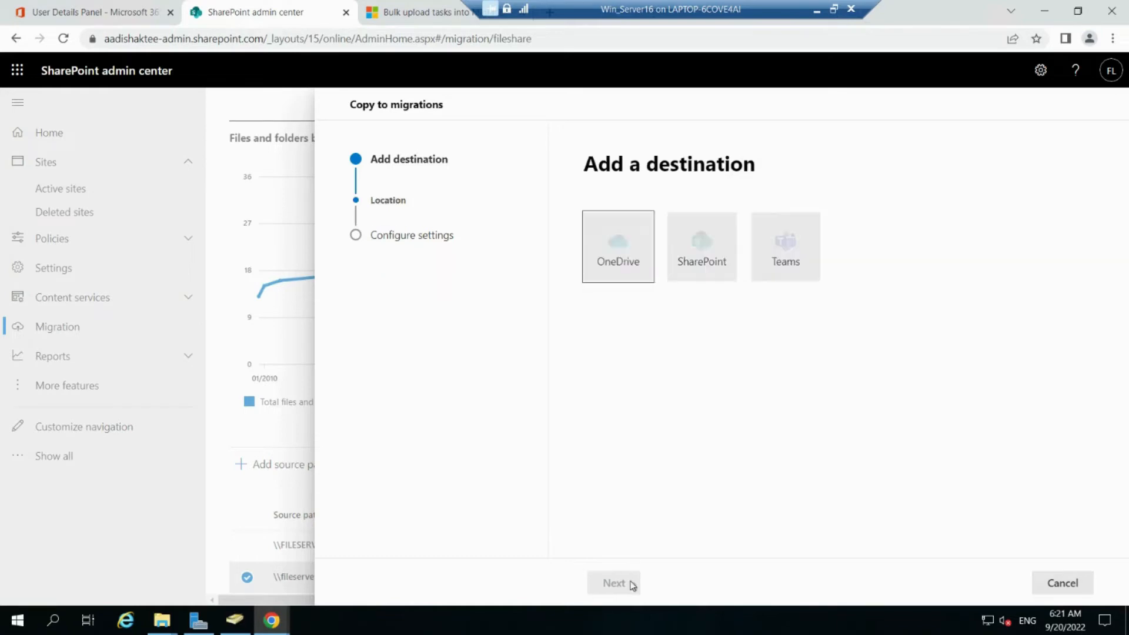
{"action": "left_click", "coordinate": [798, 268]}
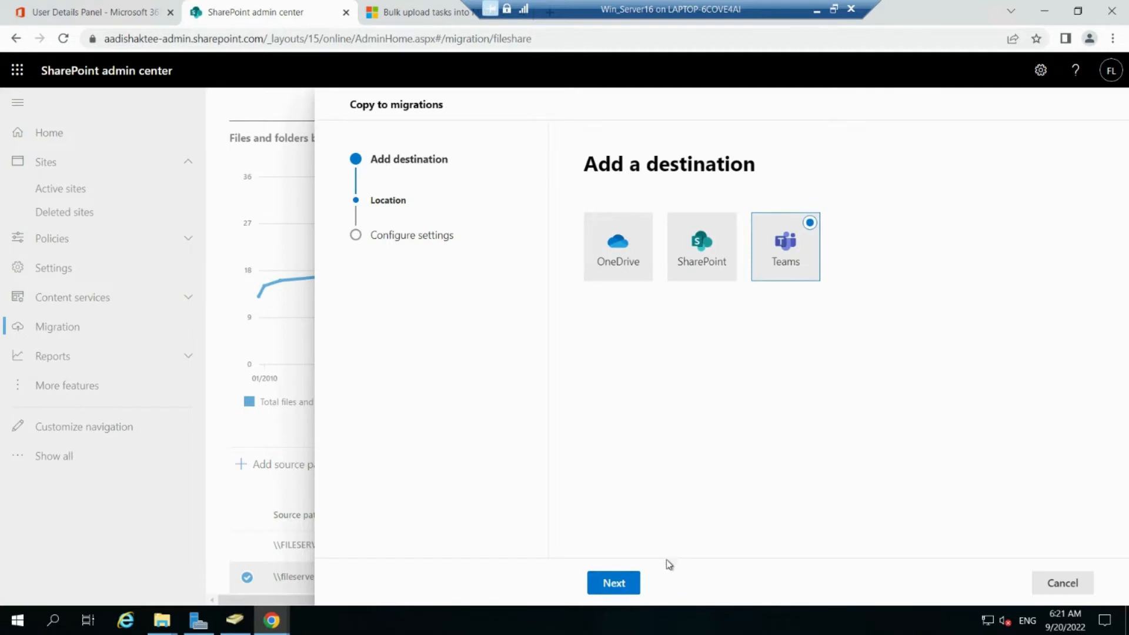
{"action": "left_click", "coordinate": [620, 583]}
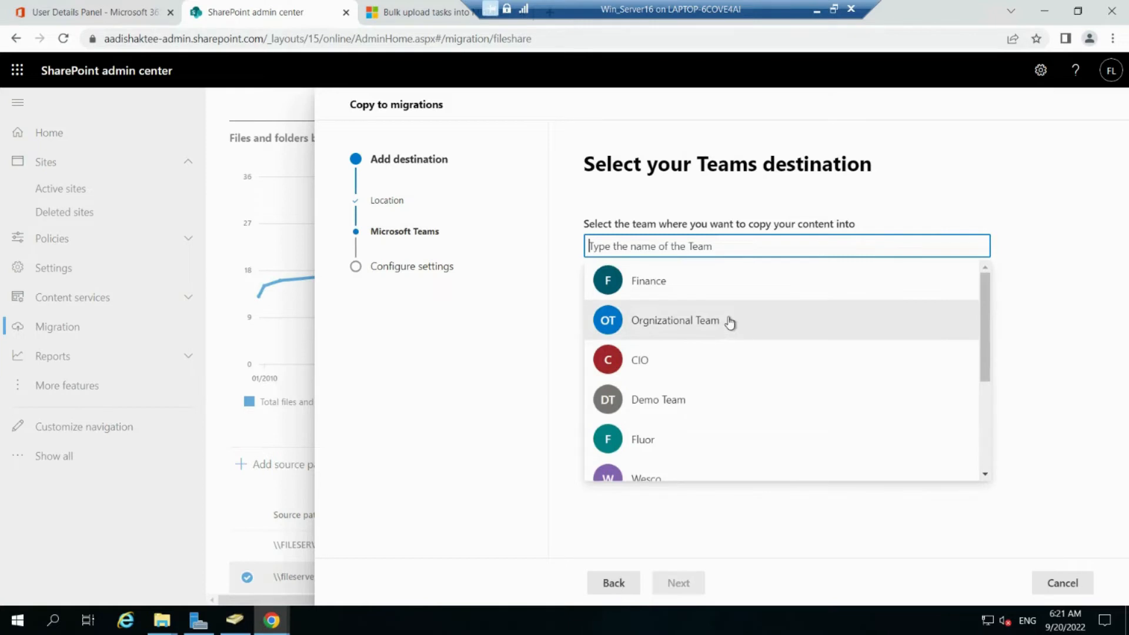
{"action": "scroll", "coordinate": [729, 323], "scroll_direction": "down", "scroll_amount": 3}
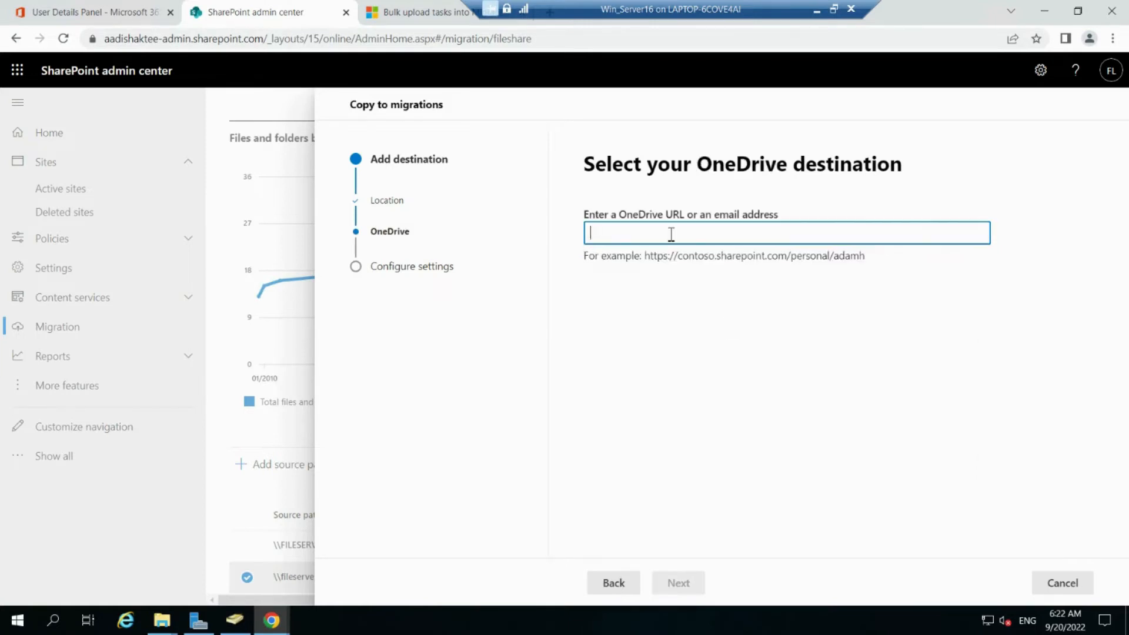
Step: Paste the user's OneDrive URL and create a File Share Data folder under Documents as target
{"action": "key", "text": "ctrl+v"}
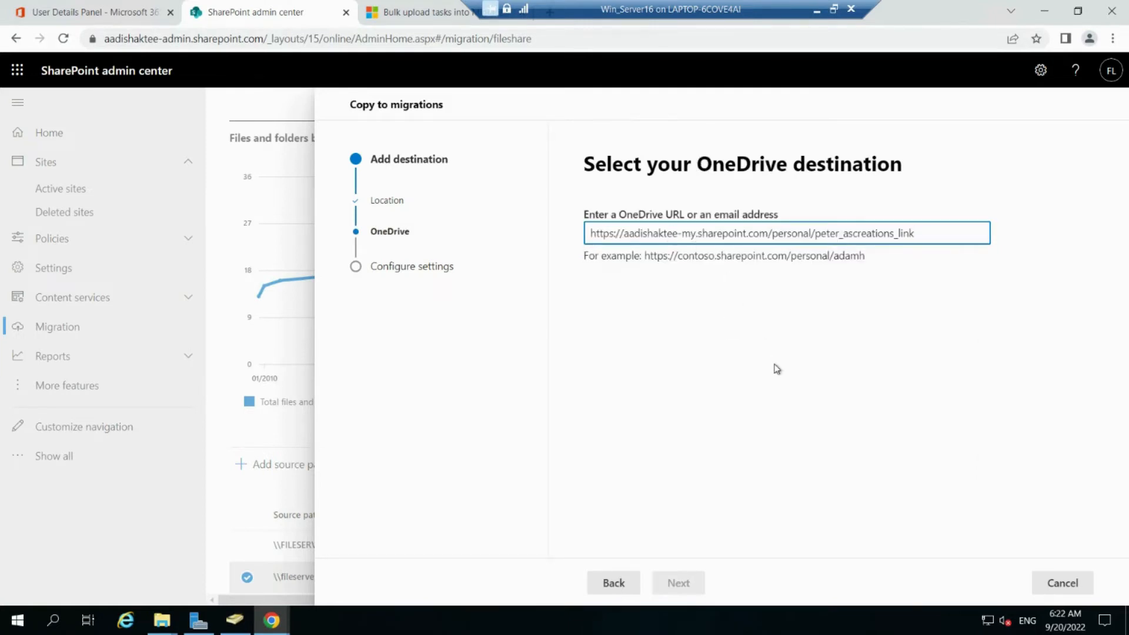
{"action": "left_click", "coordinate": [773, 366]}
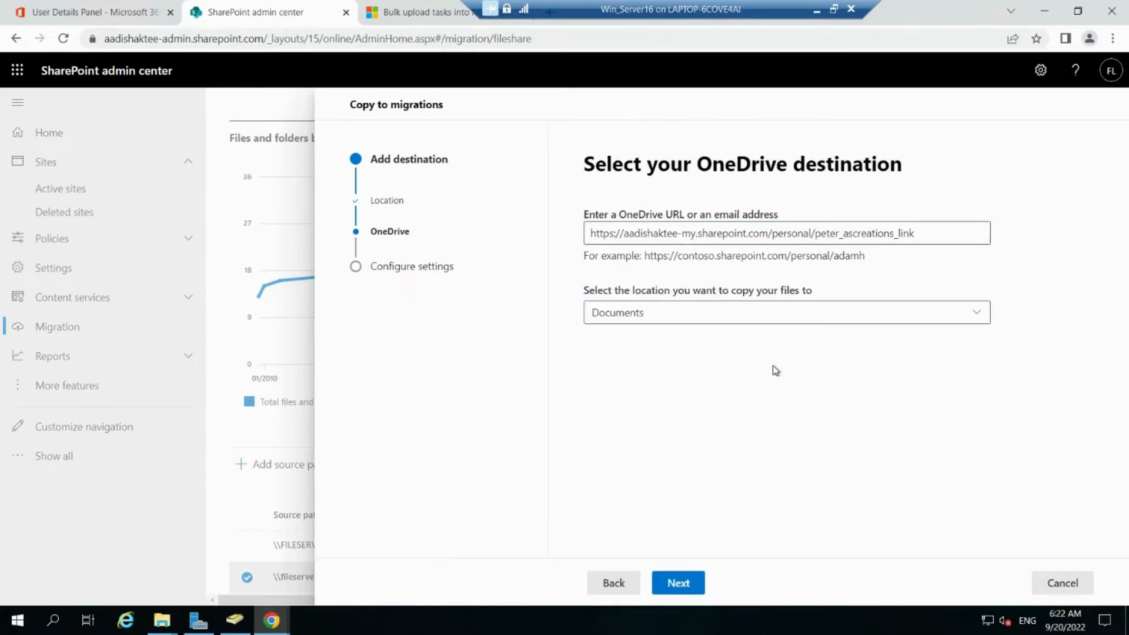
{"action": "left_click", "coordinate": [979, 315]}
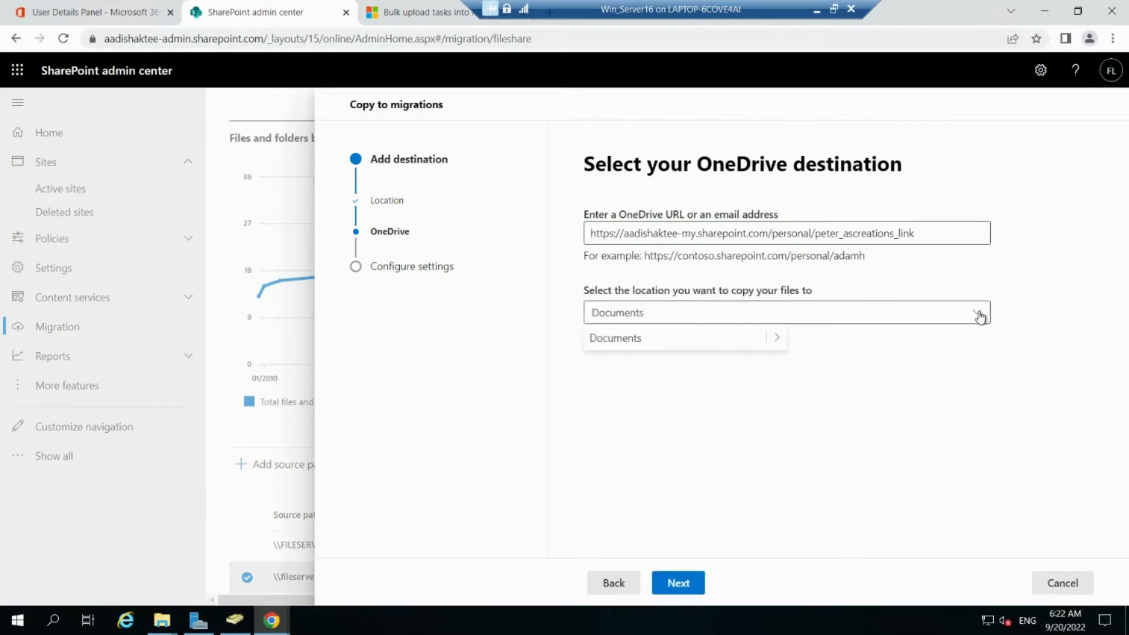
{"action": "left_click", "coordinate": [771, 346]}
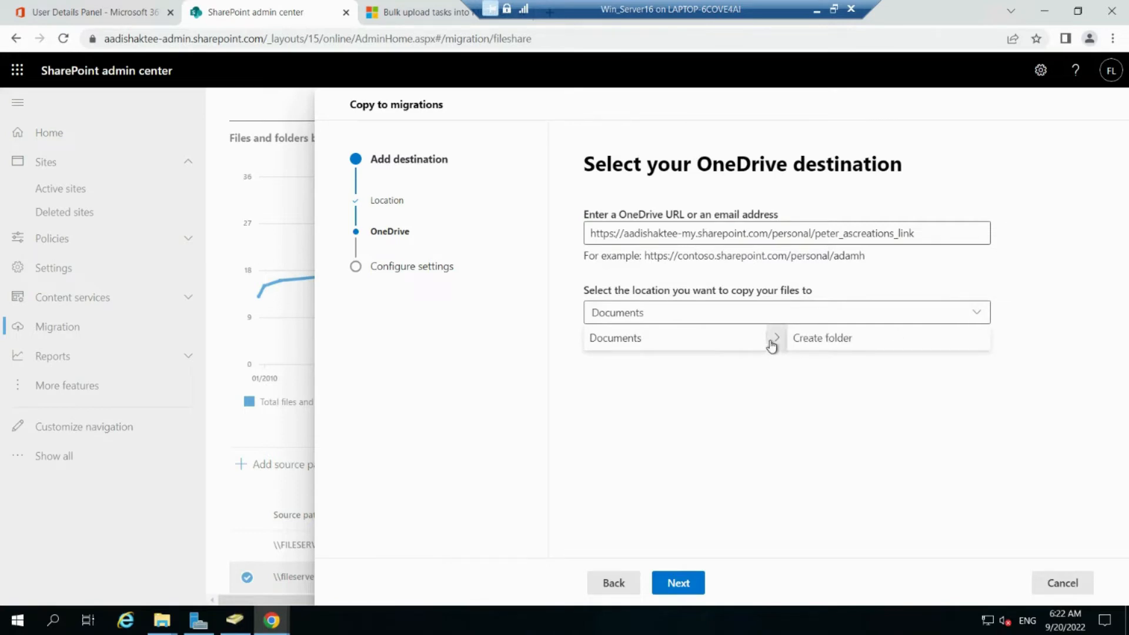
{"action": "left_click", "coordinate": [815, 342]}
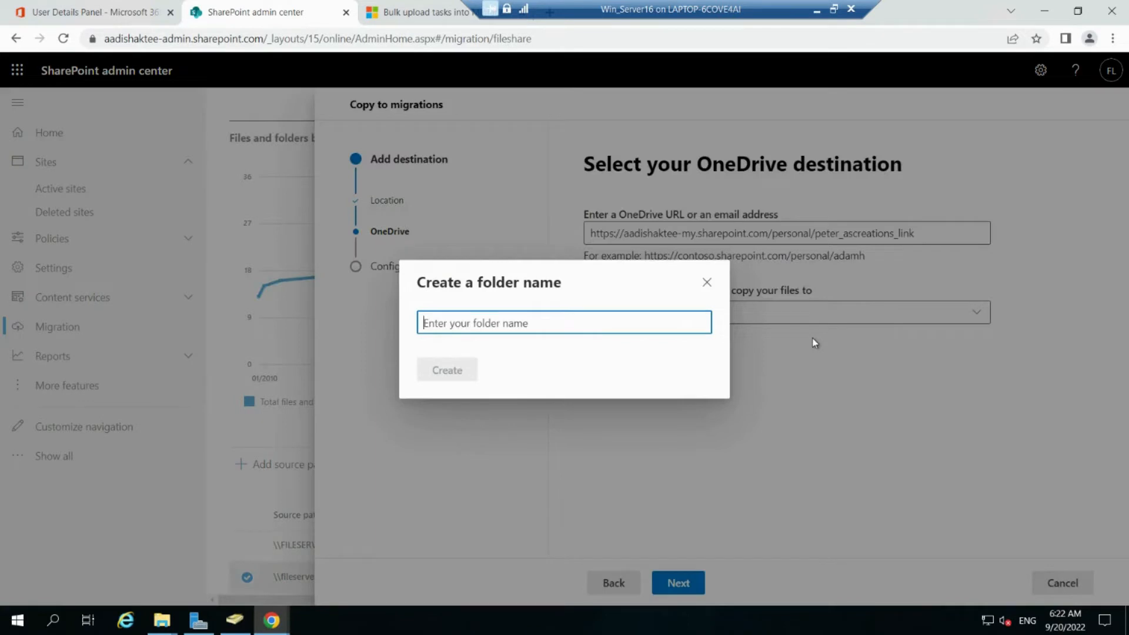
{"action": "type", "text": "F"}
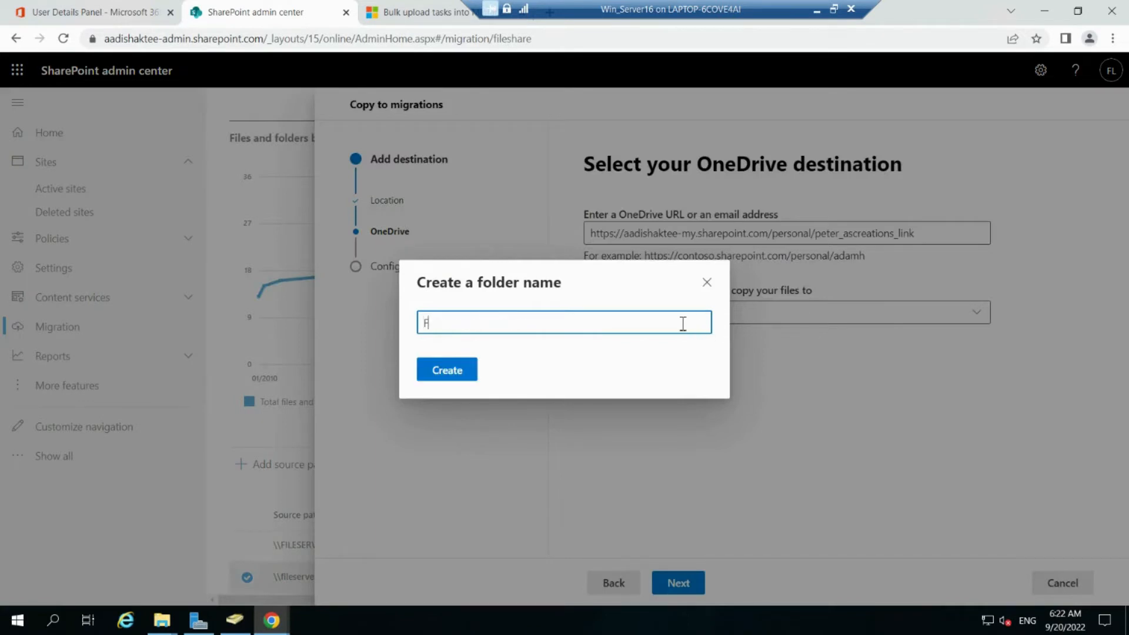
{"action": "type", "text": "ile Share Data"}
{"action": "left_click", "coordinate": [447, 371]}
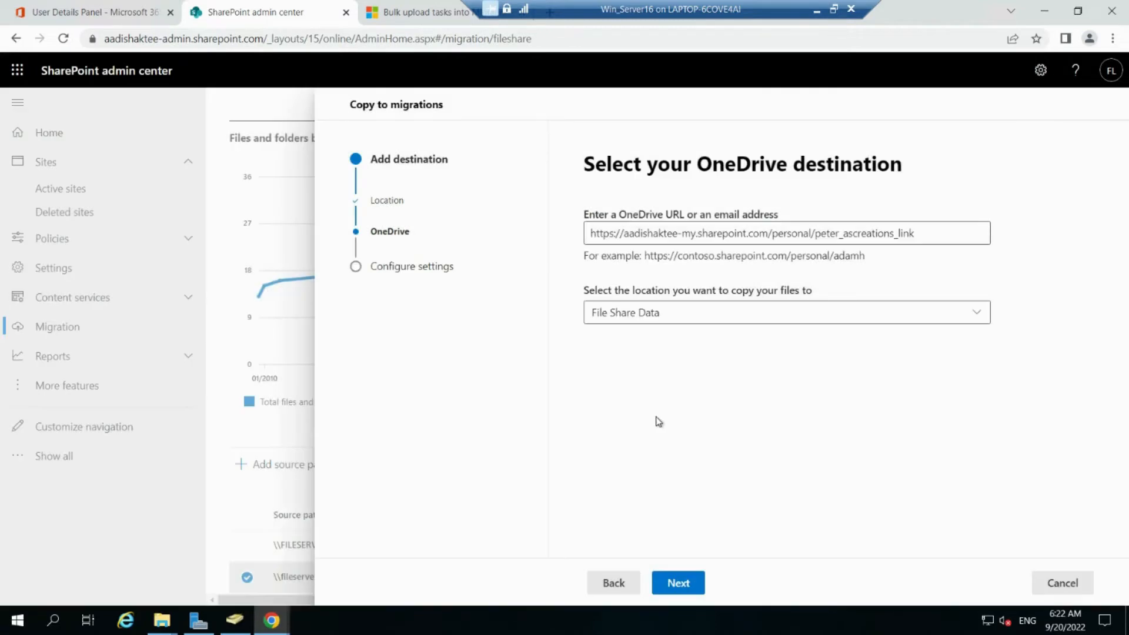
Step: Name the task 'Migrate File Share Data' and keep the default agent group
{"action": "left_click", "coordinate": [679, 584]}
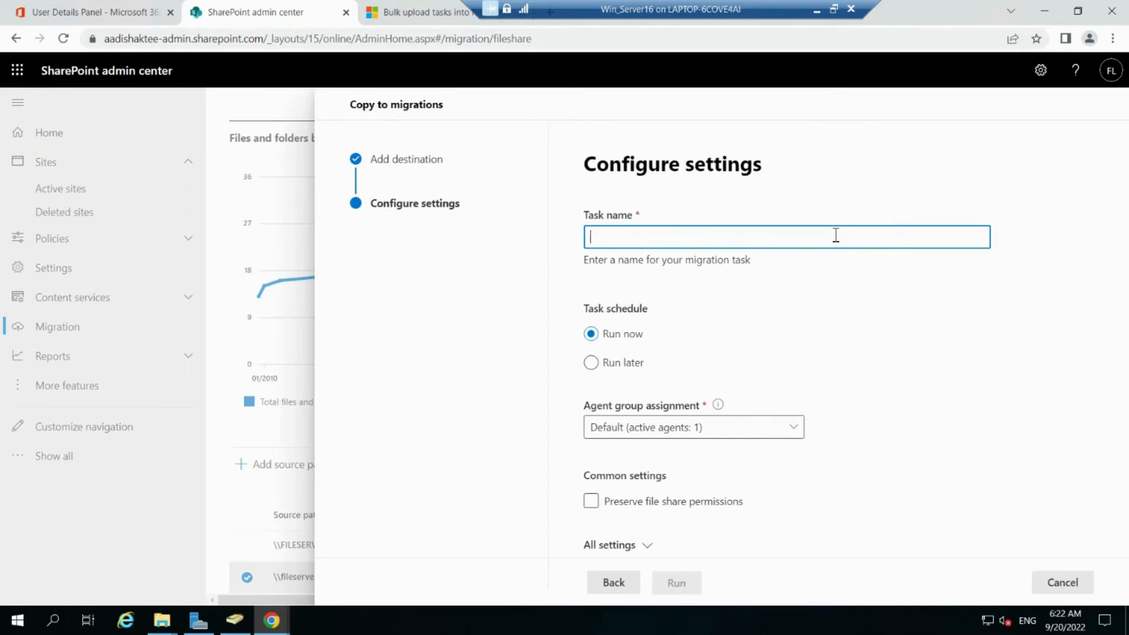
{"action": "type", "text": "Migreate"}
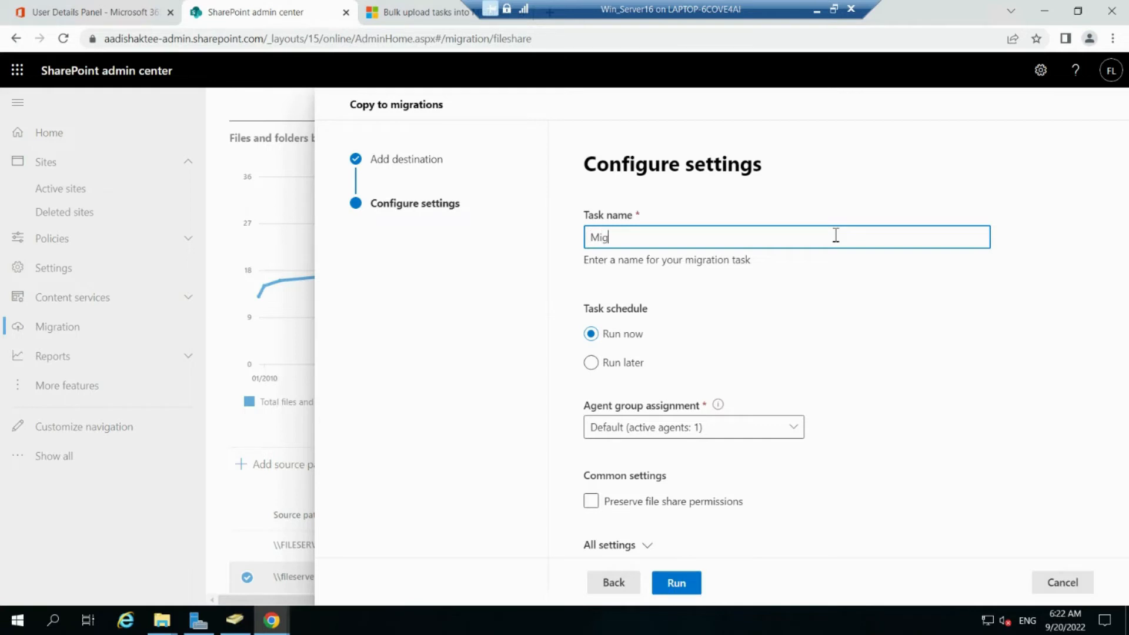
{"action": "key", "text": "BackSpace"}
{"action": "key", "text": "BackSpace"}
{"action": "key", "text": "BackSpace"}
{"action": "key", "text": "BackSpace"}
{"action": "type", "text": "ate File Share Data"}
{"action": "left_click", "coordinate": [801, 425]}
{"action": "left_click", "coordinate": [838, 397]}
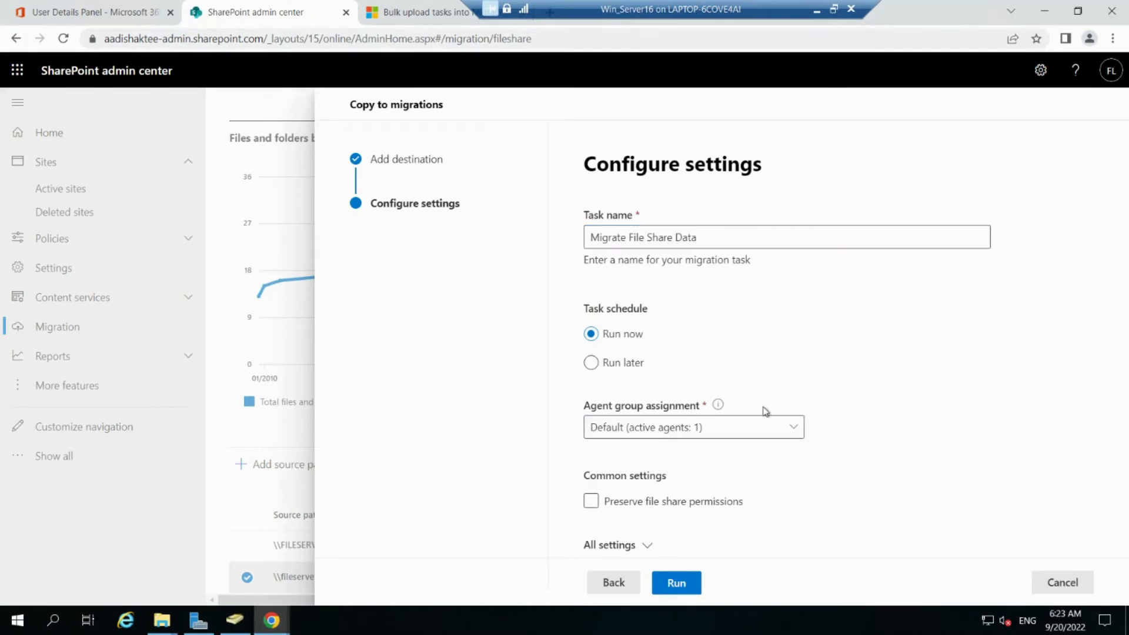
Step: Preserve file share permissions and scroll through all advanced migration settings
{"action": "mouse_move", "coordinate": [718, 407]}
{"action": "left_click", "coordinate": [591, 501]}
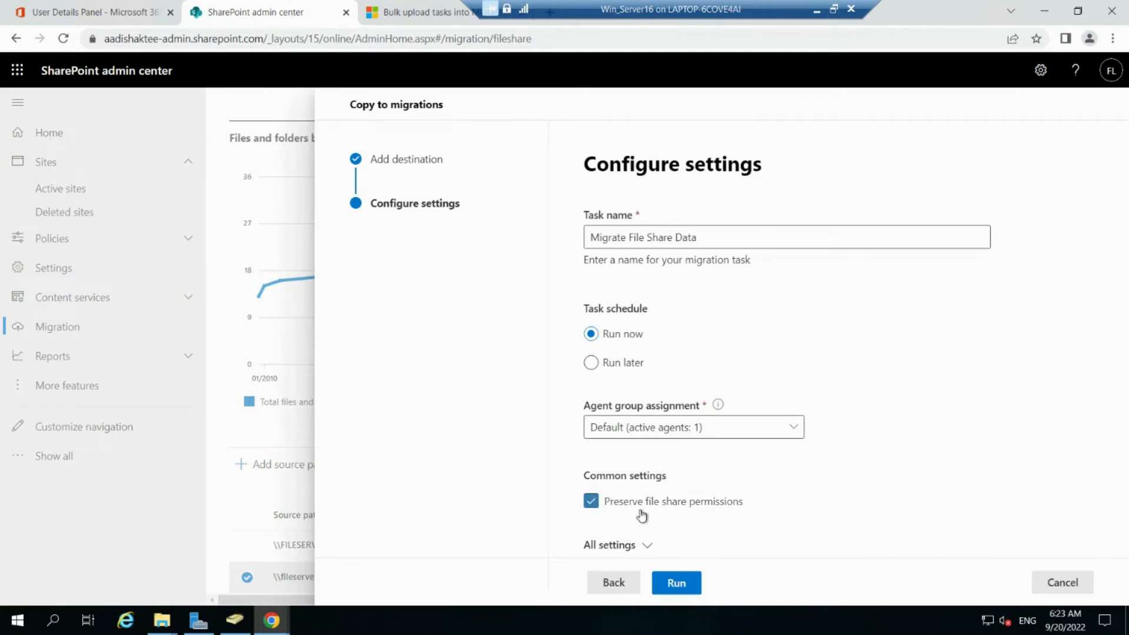
{"action": "left_click", "coordinate": [647, 545]}
{"action": "scroll", "coordinate": [745, 500], "scroll_direction": "down", "scroll_amount": 5}
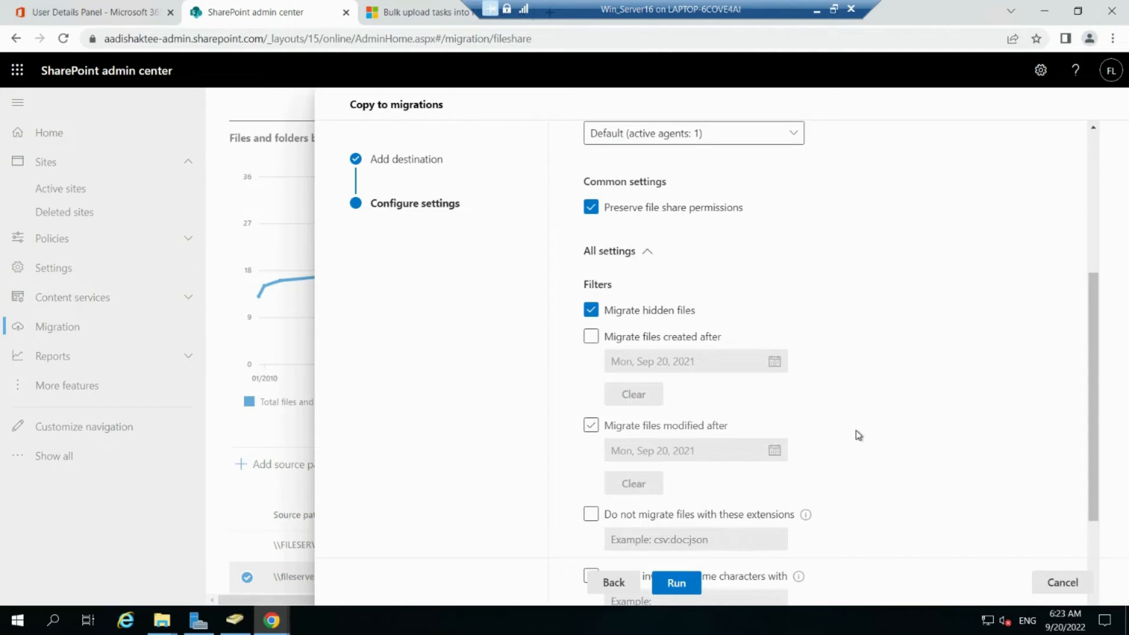
{"action": "scroll", "coordinate": [859, 435], "scroll_direction": "down", "scroll_amount": 1}
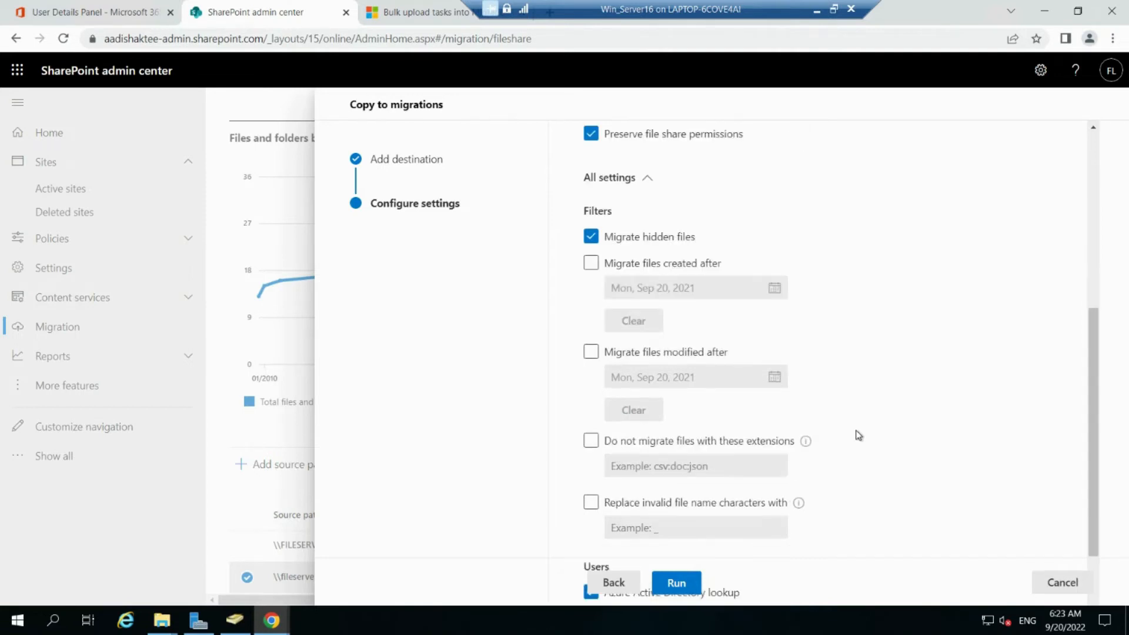
{"action": "scroll", "coordinate": [859, 435], "scroll_direction": "down", "scroll_amount": 1}
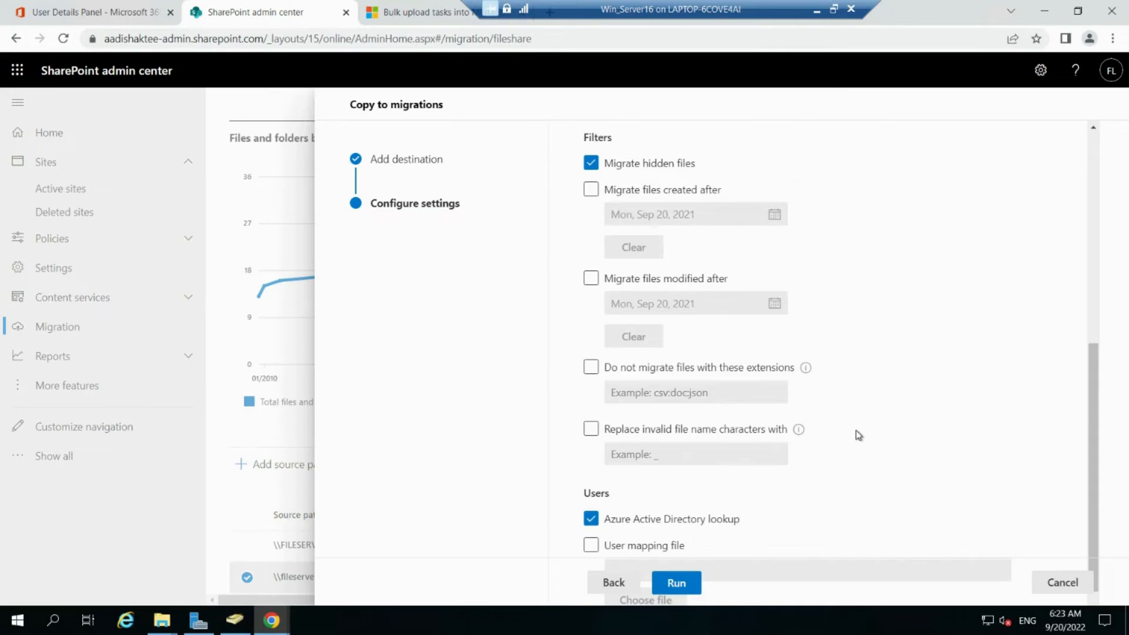
{"action": "scroll", "coordinate": [859, 435], "scroll_direction": "down", "scroll_amount": 1}
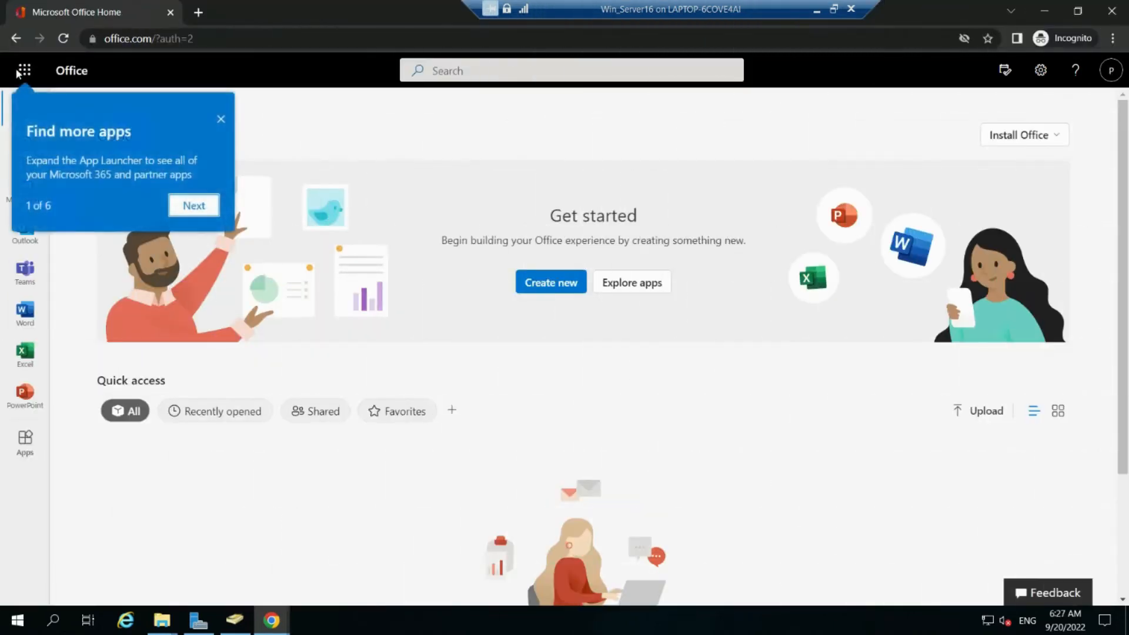
Step: Open OneDrive from the Office apps list, see My files is empty, then return to the admin center
{"action": "left_click", "coordinate": [22, 71]}
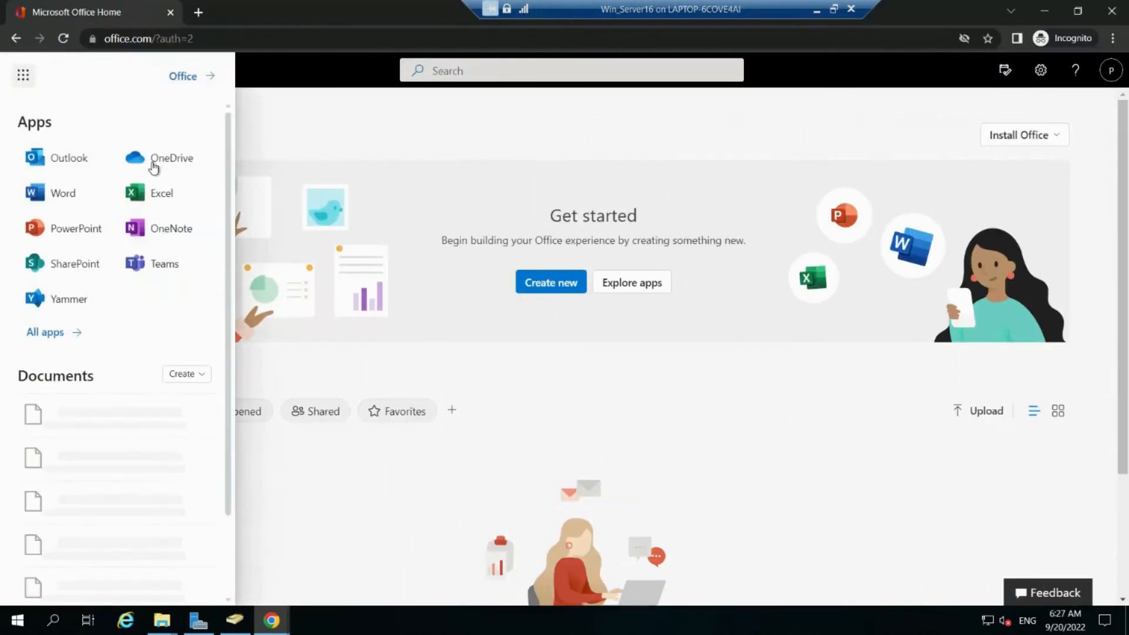
{"action": "left_click", "coordinate": [153, 166]}
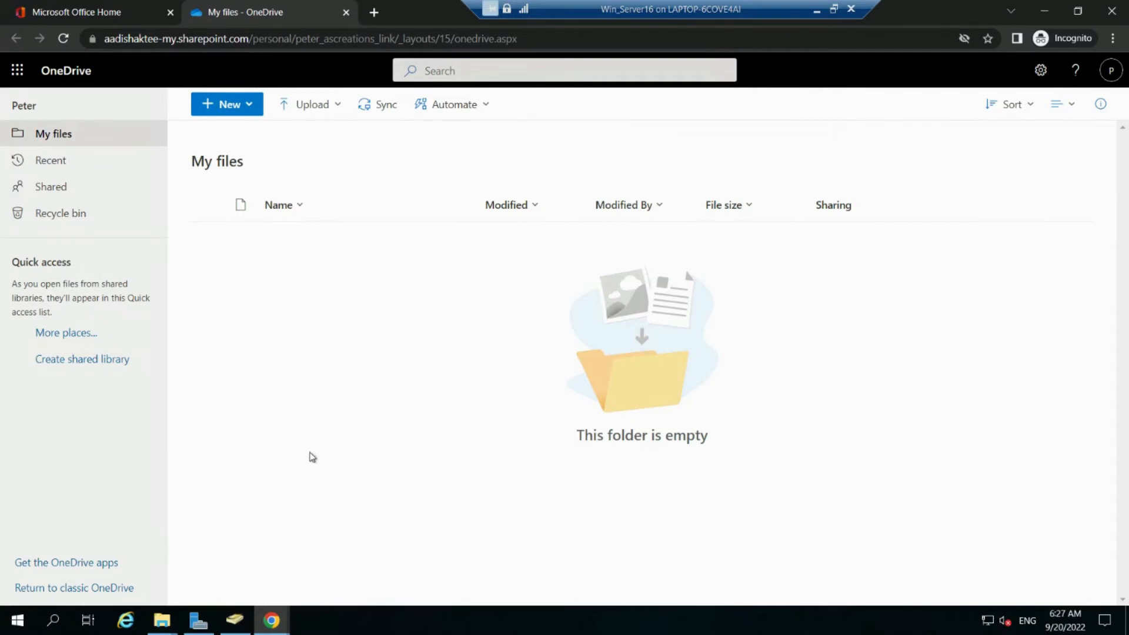
{"action": "mouse_move", "coordinate": [269, 627]}
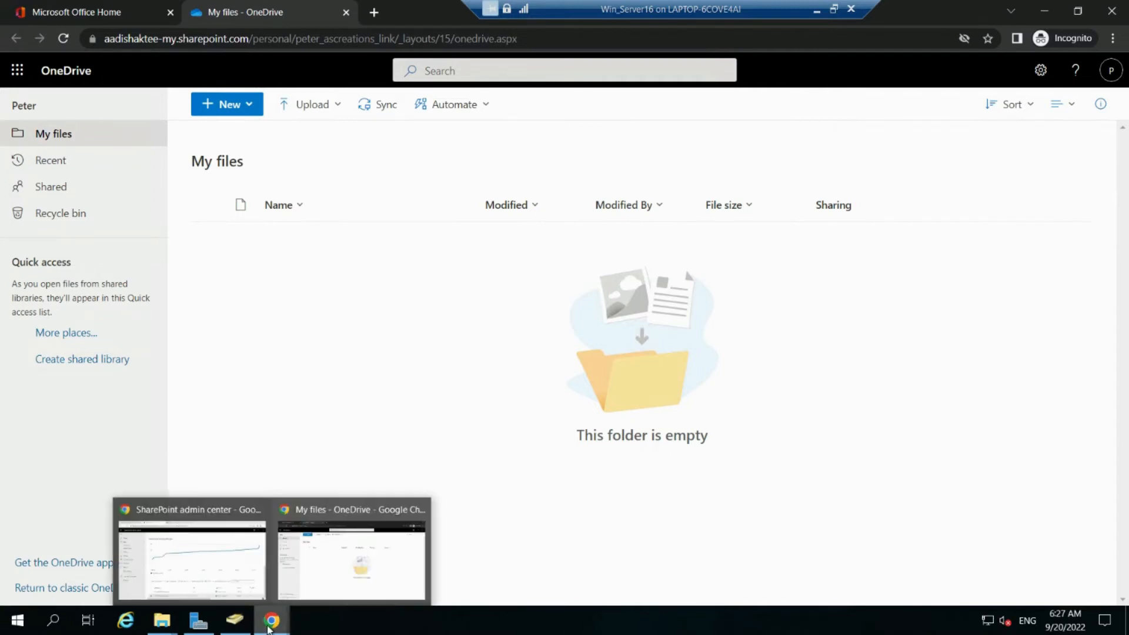
{"action": "left_click", "coordinate": [215, 579]}
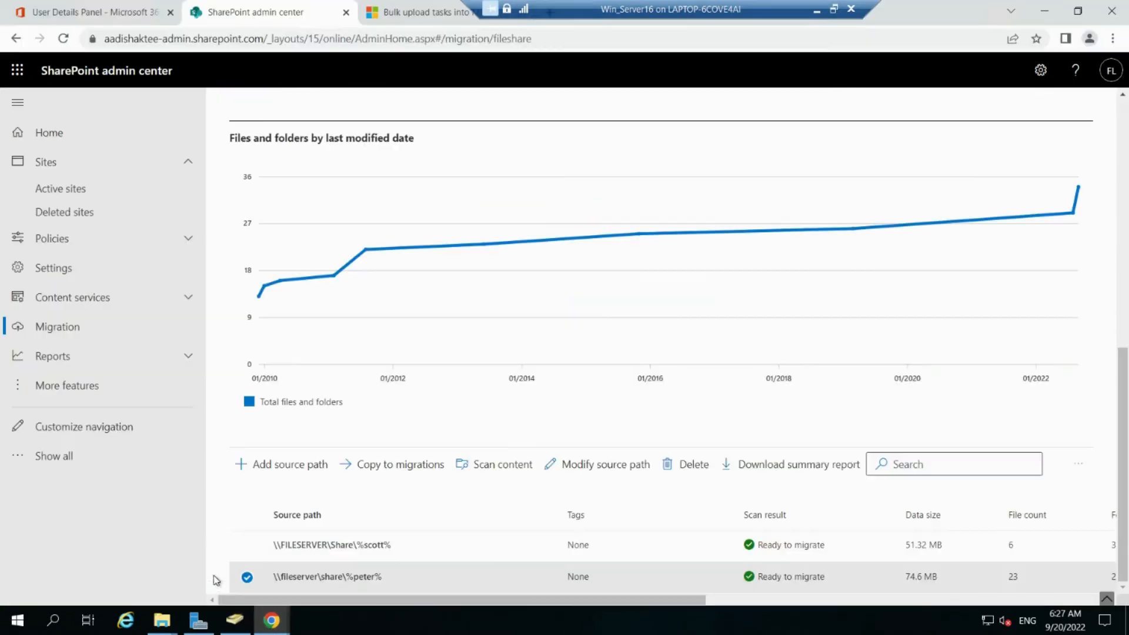
Step: Reload the migration page and view the Migrate File Share Data task's details on the Migrations tab
{"action": "left_click", "coordinate": [64, 38]}
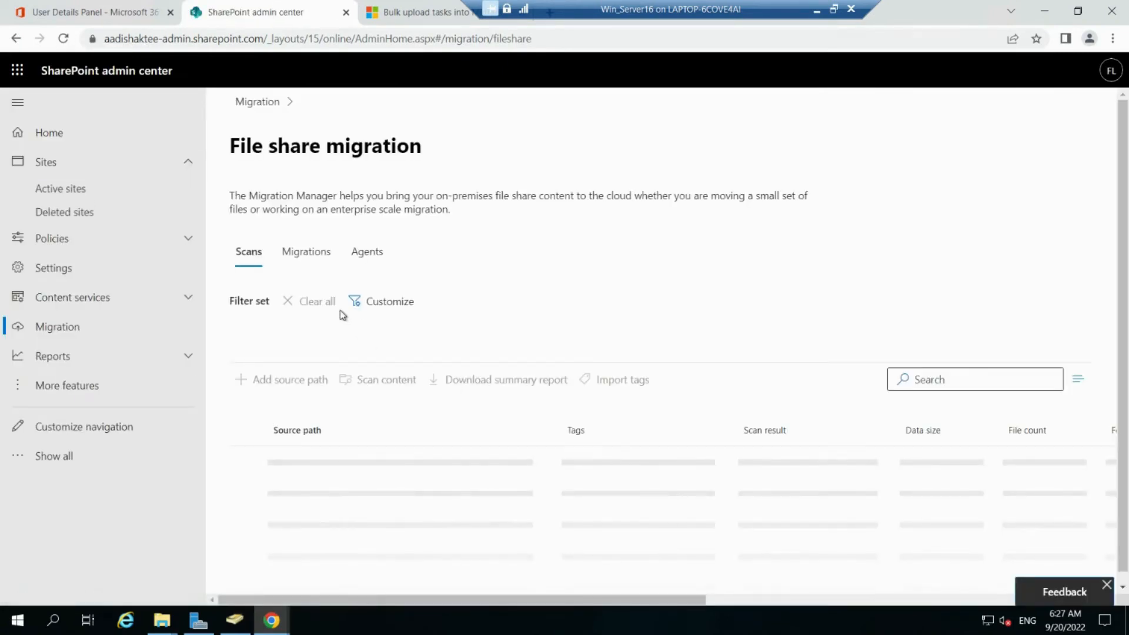
{"action": "left_click", "coordinate": [304, 259]}
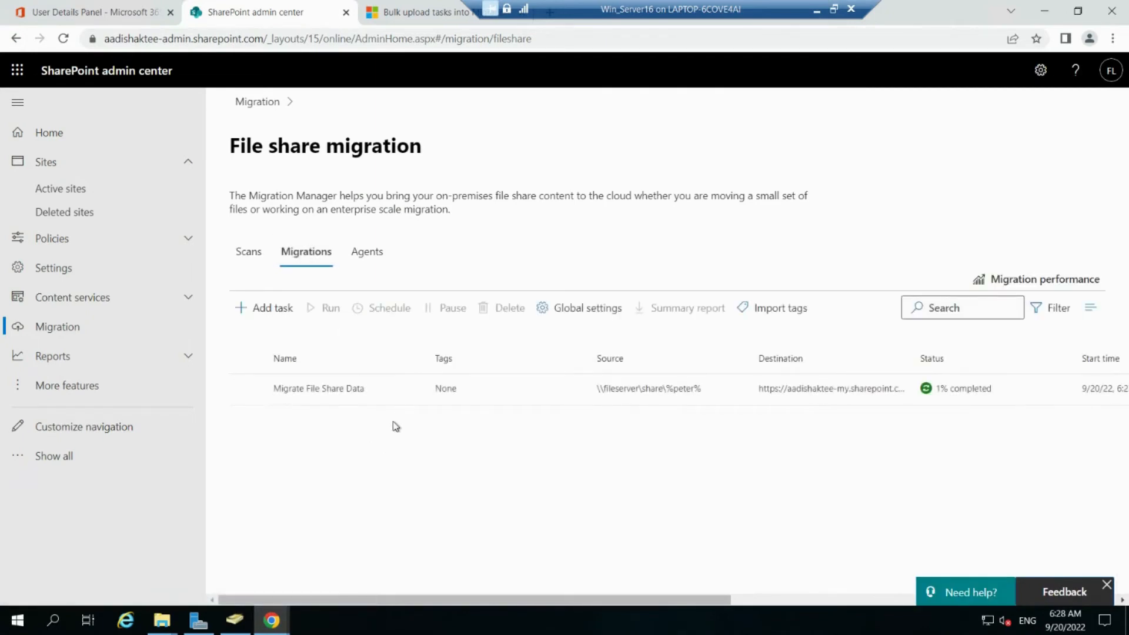
{"action": "left_click", "coordinate": [401, 393]}
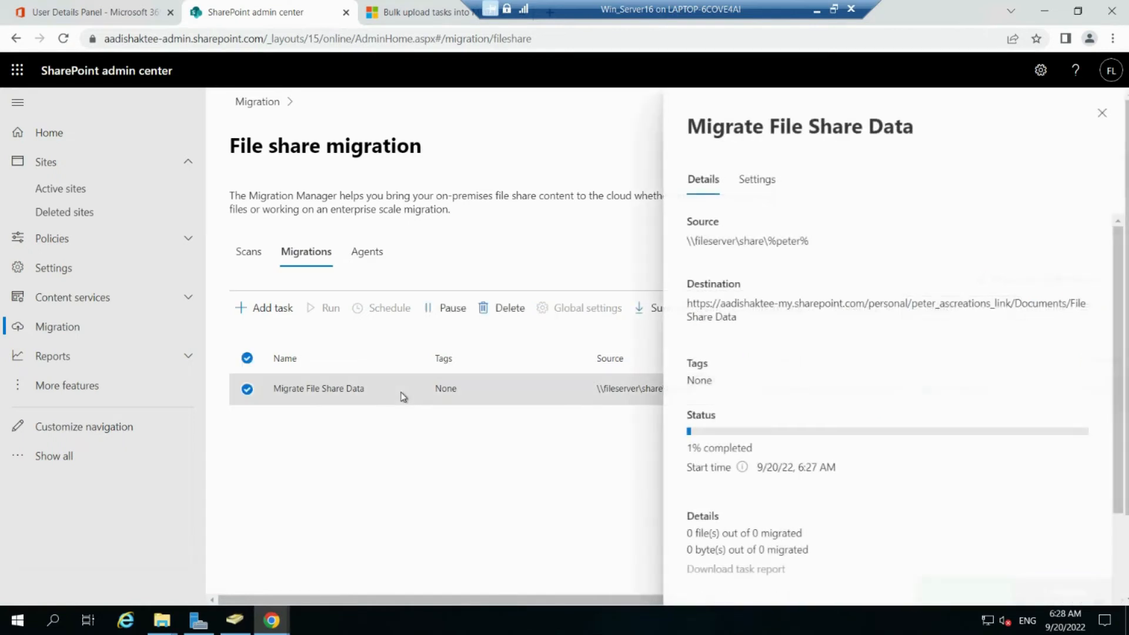
{"action": "scroll", "coordinate": [939, 437], "scroll_direction": "down", "scroll_amount": 4}
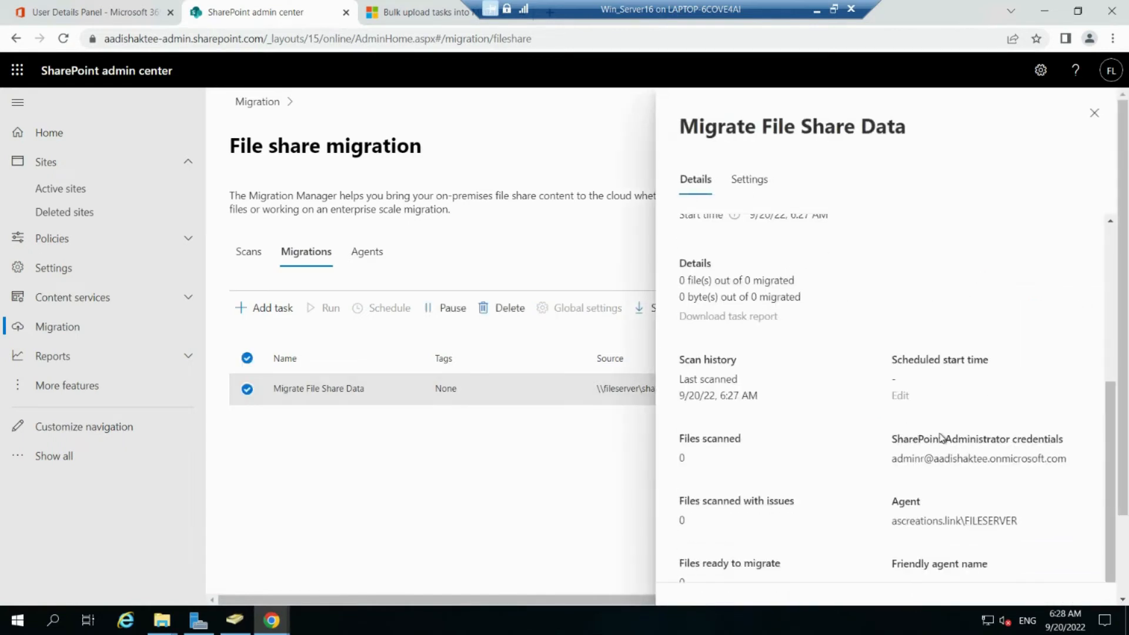
{"action": "scroll", "coordinate": [941, 437], "scroll_direction": "down", "scroll_amount": 2}
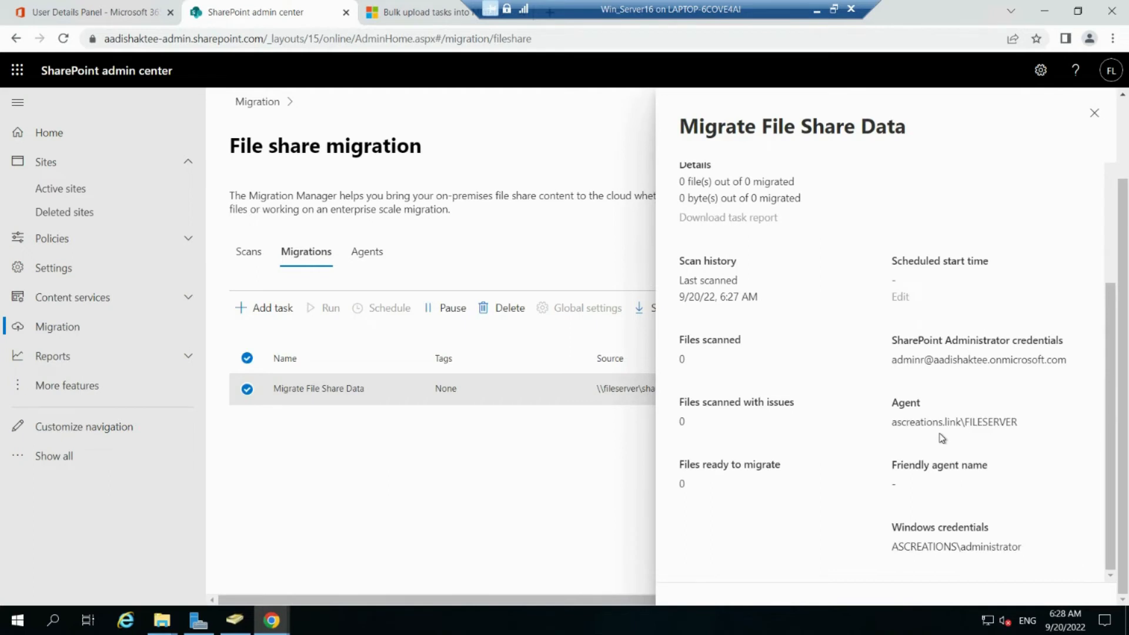
{"action": "scroll", "coordinate": [941, 437], "scroll_direction": "up", "scroll_amount": 5}
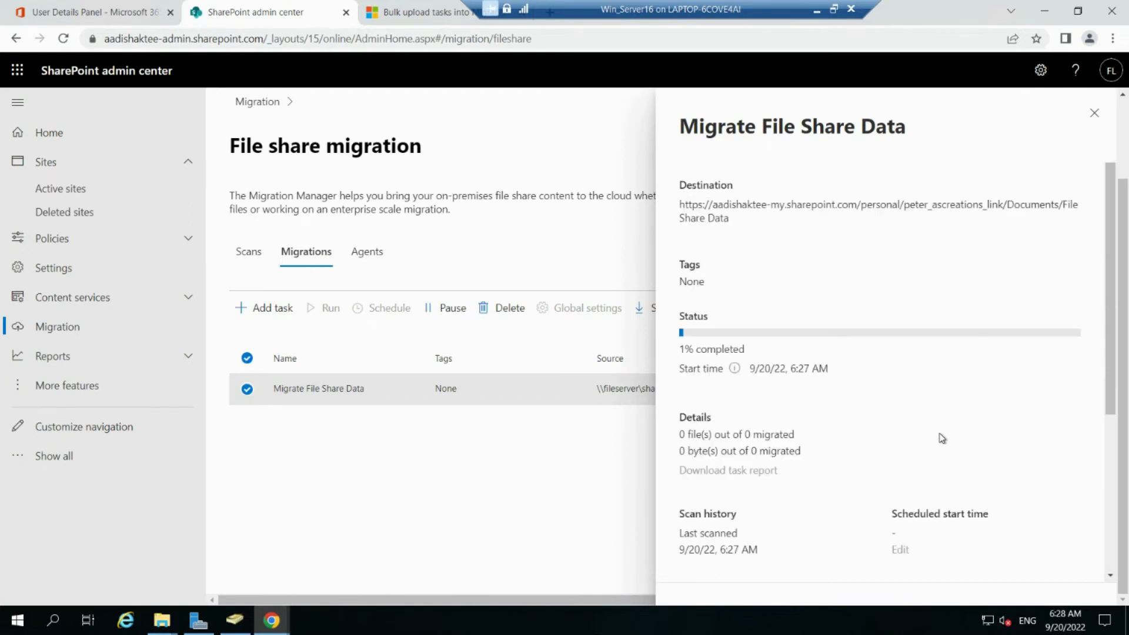
{"action": "left_click", "coordinate": [1096, 112]}
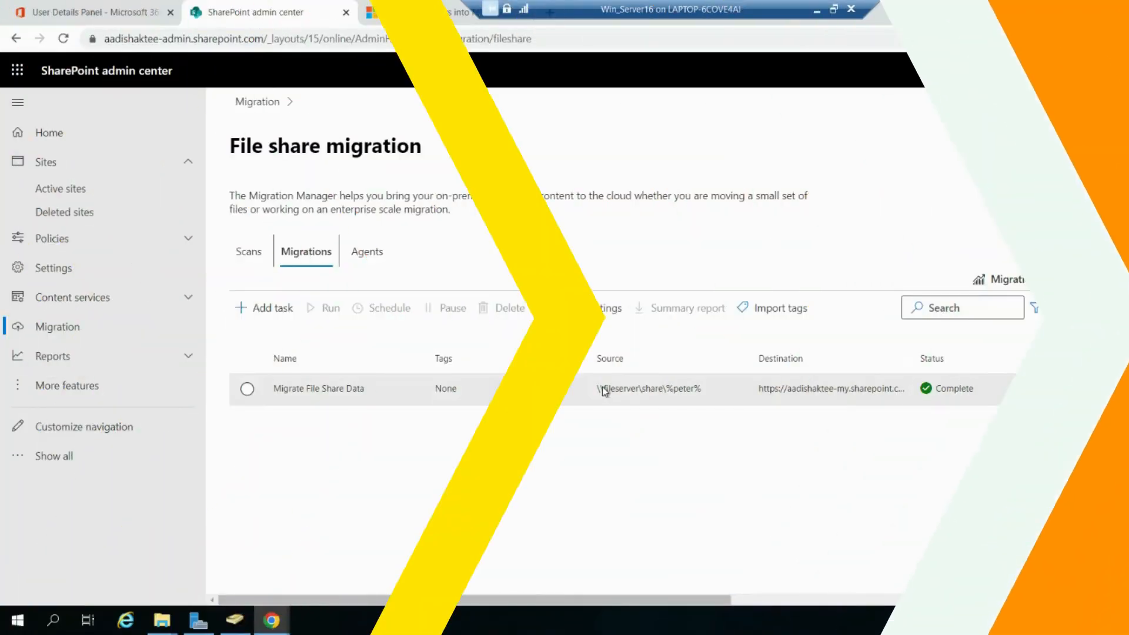
Step: Confirm the task shows 100% completed with 23 of 23 files, then close the details panel
{"action": "left_click", "coordinate": [602, 388]}
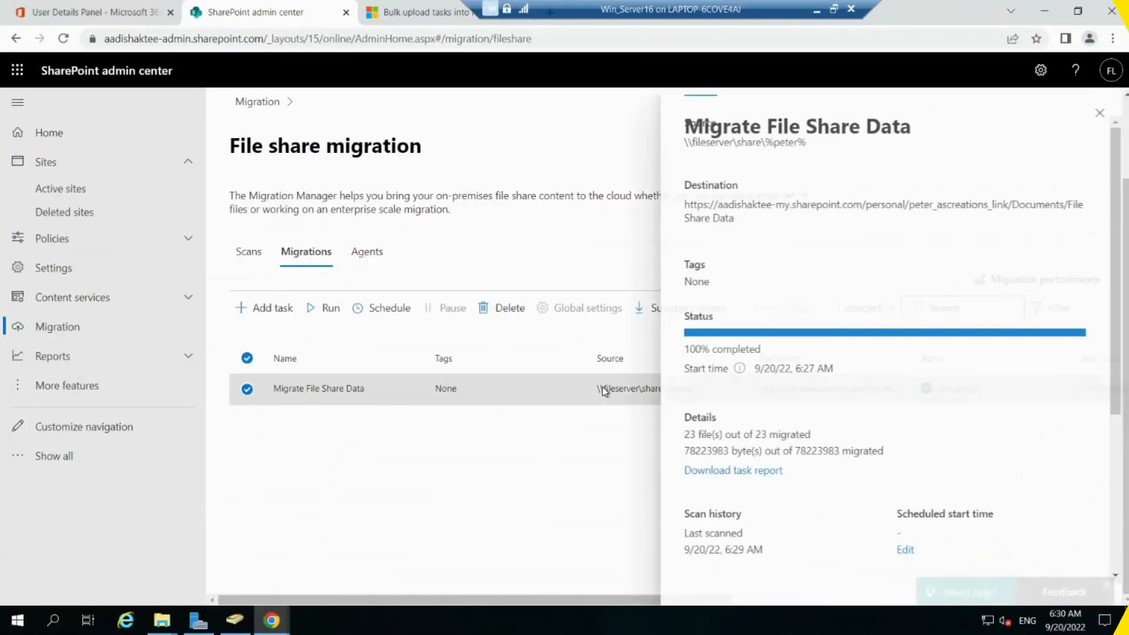
{"action": "left_click_drag", "start_coordinate": [764, 373], "coordinate": [678, 372]}
{"action": "scroll", "coordinate": [896, 399], "scroll_direction": "down", "scroll_amount": 1}
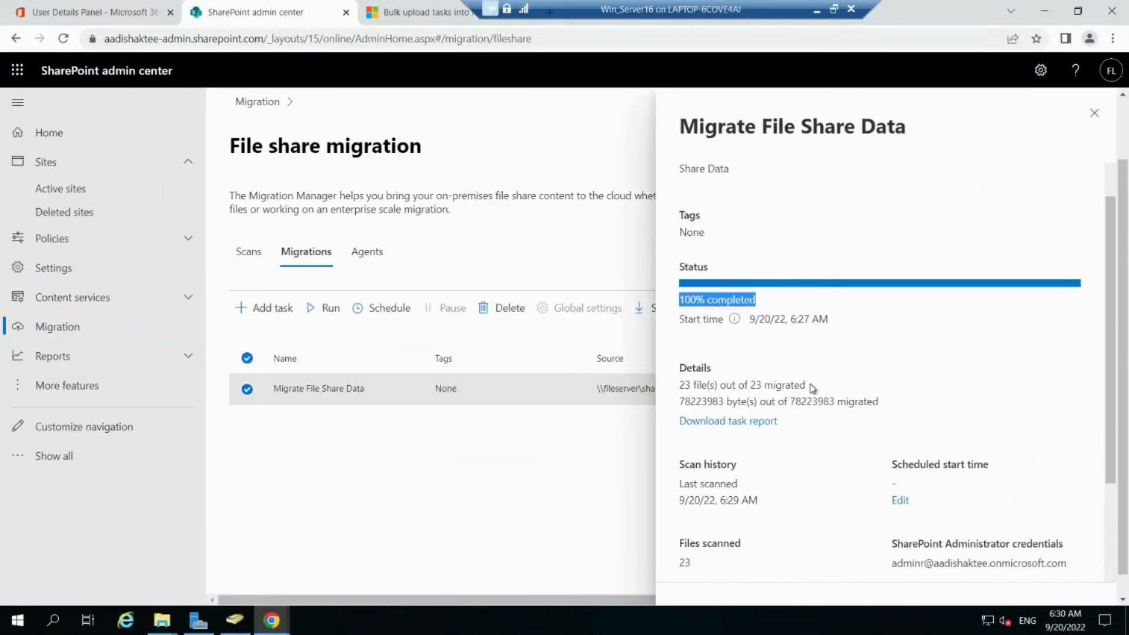
{"action": "left_click_drag", "start_coordinate": [810, 385], "coordinate": [678, 386]}
{"action": "scroll", "coordinate": [868, 390], "scroll_direction": "down", "scroll_amount": 2}
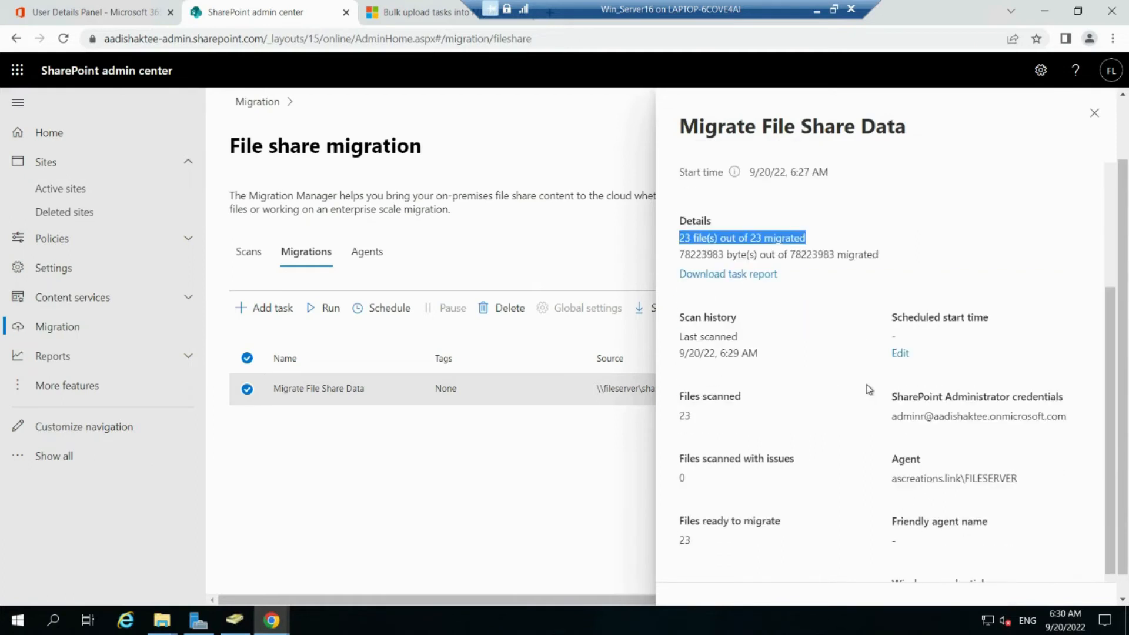
{"action": "scroll", "coordinate": [869, 389], "scroll_direction": "down", "scroll_amount": 1}
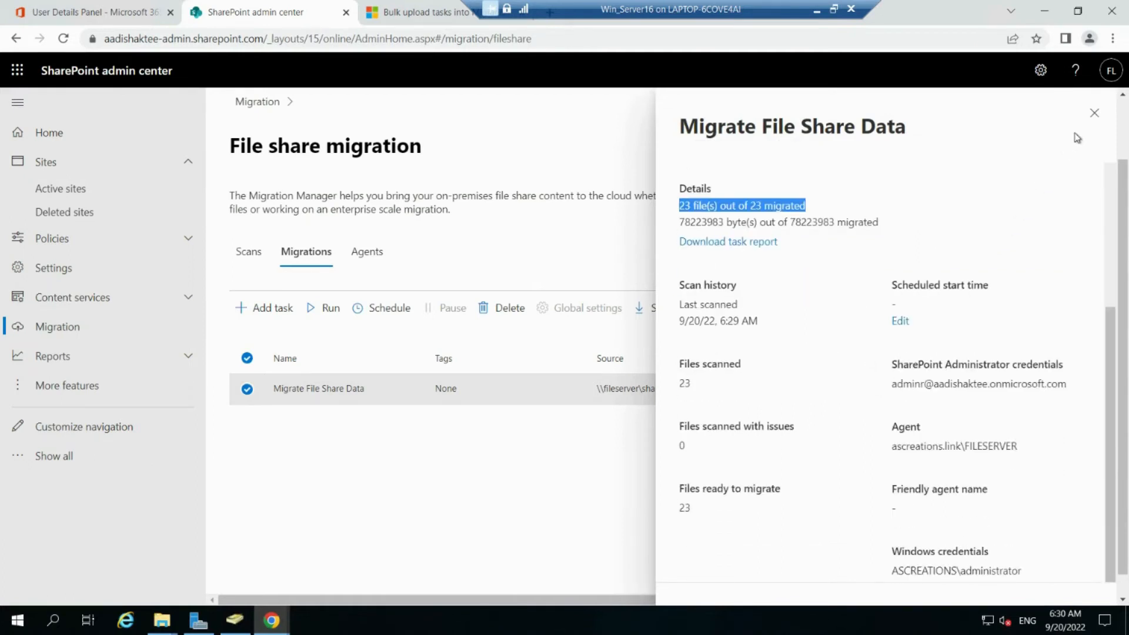
{"action": "left_click", "coordinate": [1094, 113]}
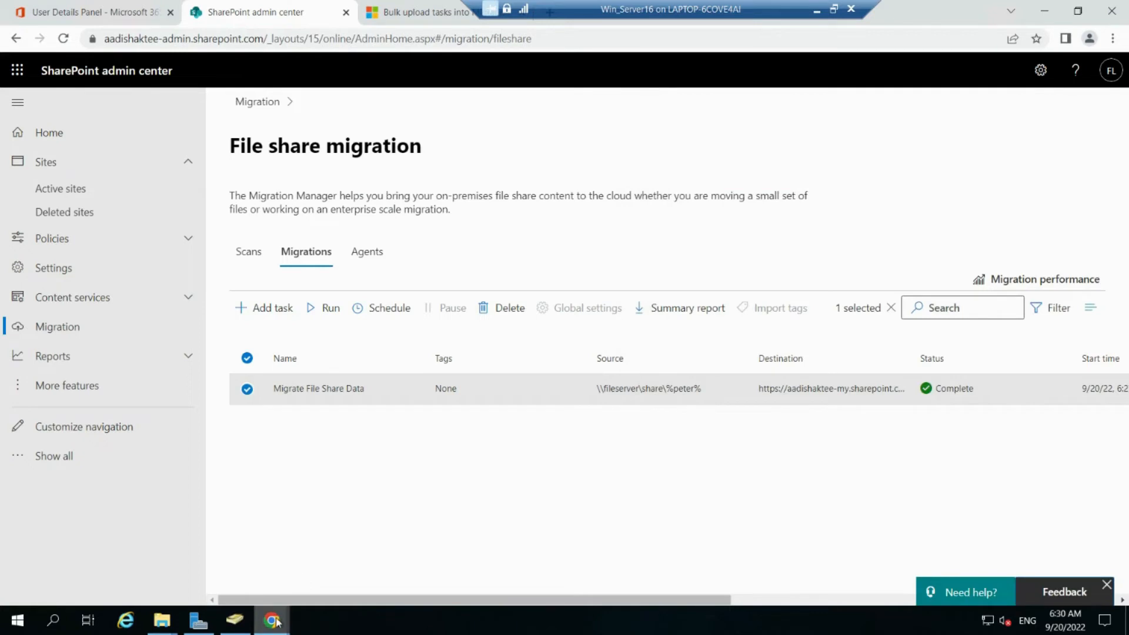
Step: Reload OneDrive and open the migrated File Share Data folder
{"action": "mouse_move", "coordinate": [278, 622]}
{"action": "left_click", "coordinate": [313, 578]}
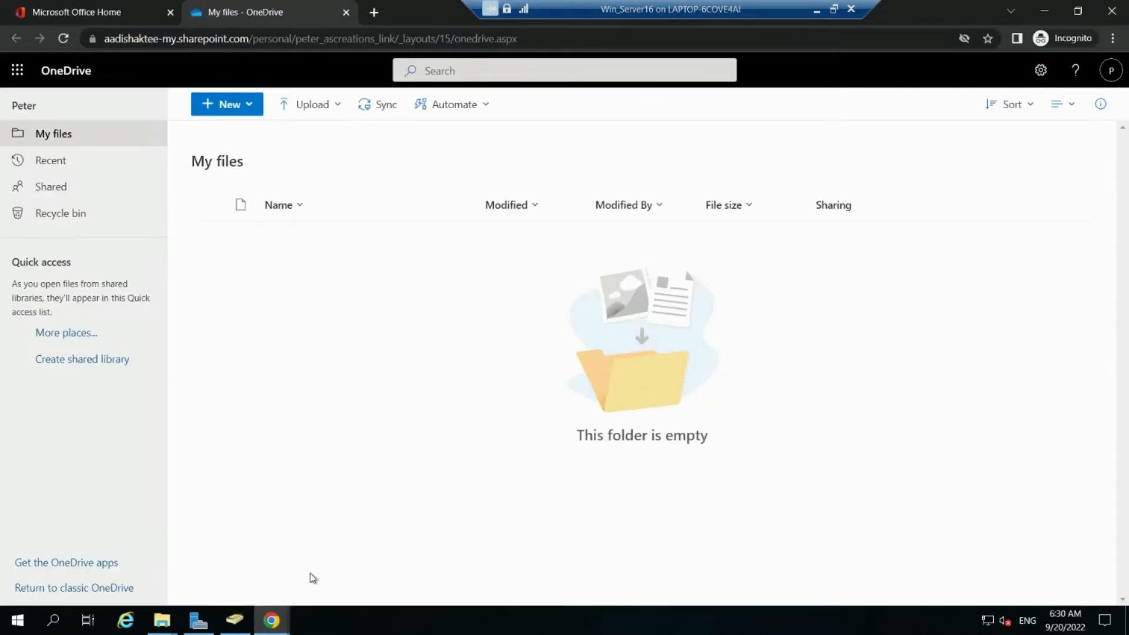
{"action": "left_click", "coordinate": [64, 38]}
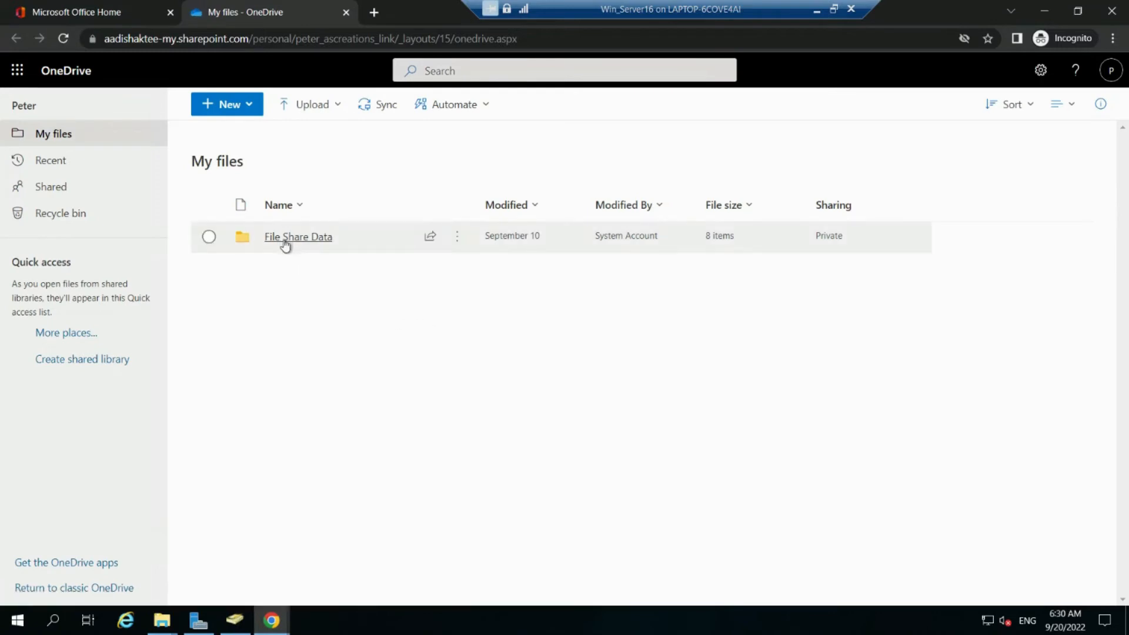
{"action": "left_click", "coordinate": [286, 238]}
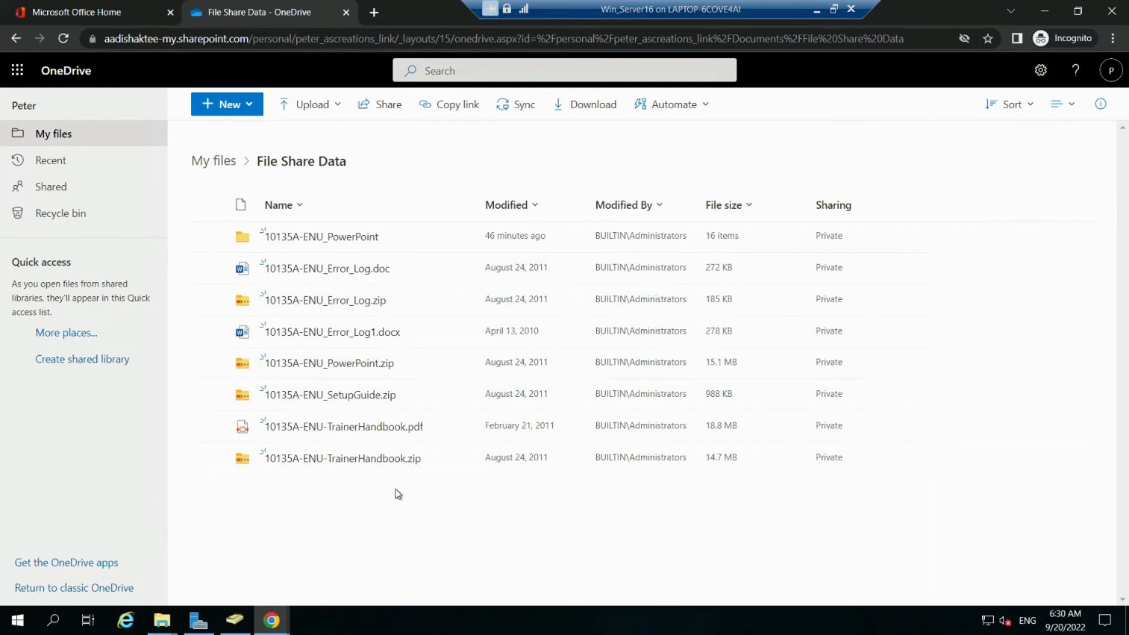
Step: Select all items in the source share and the OneDrive folder to confirm both hold eight
{"action": "mouse_move", "coordinate": [158, 628]}
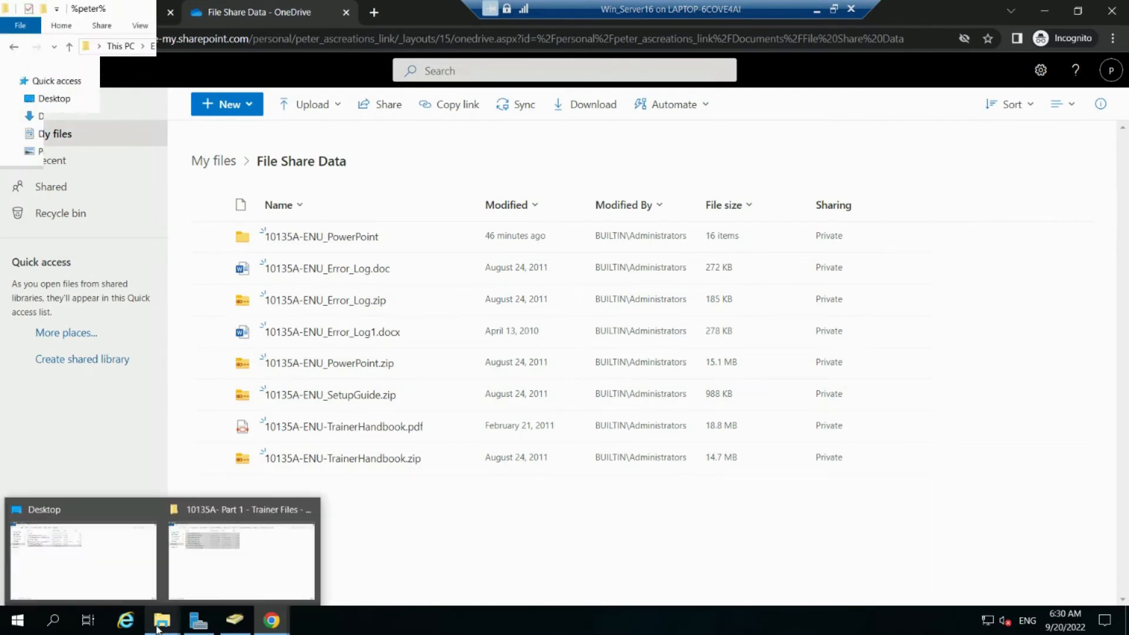
{"action": "left_click", "coordinate": [238, 553]}
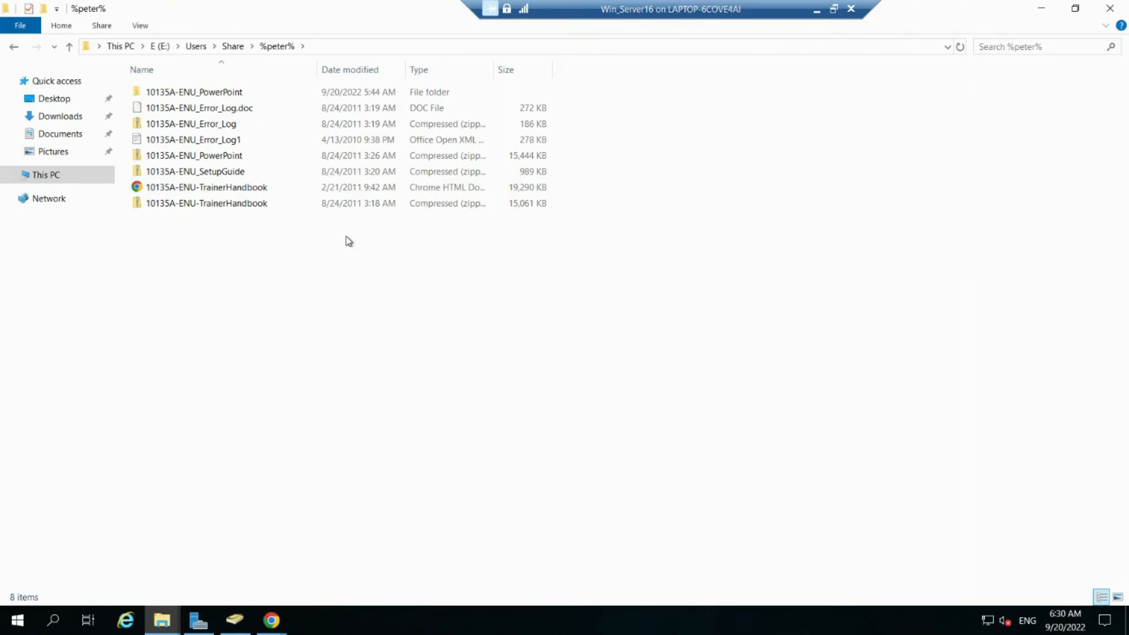
{"action": "key", "text": "ctrl+a"}
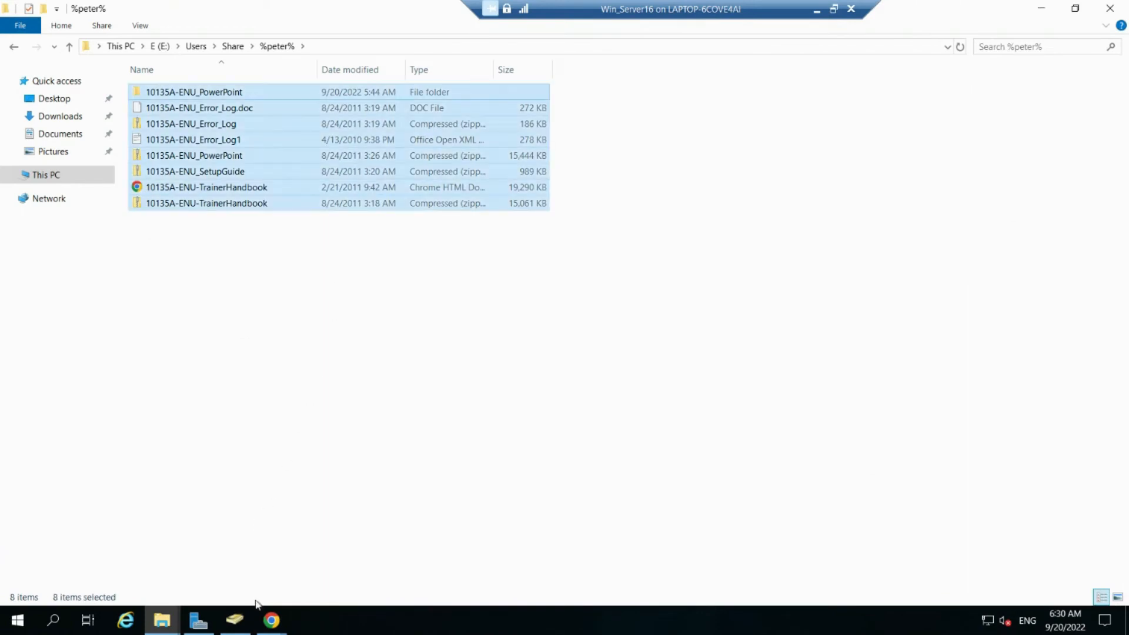
{"action": "left_click", "coordinate": [270, 618]}
{"action": "left_click", "coordinate": [332, 562]}
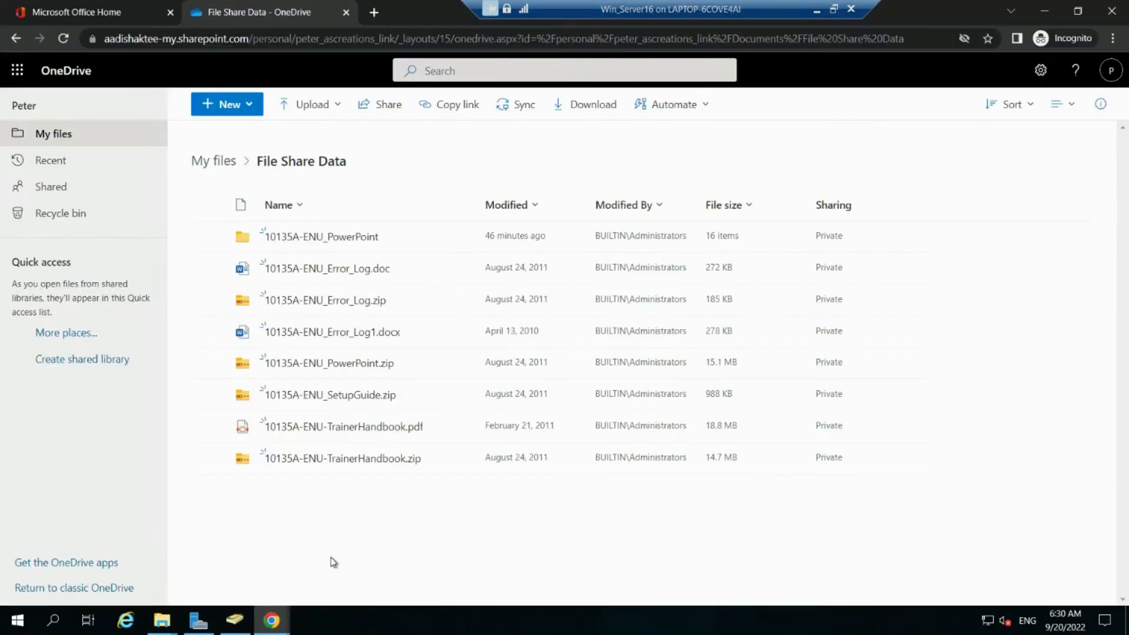
{"action": "left_click", "coordinate": [376, 474]}
{"action": "key", "text": "ctrl+a"}
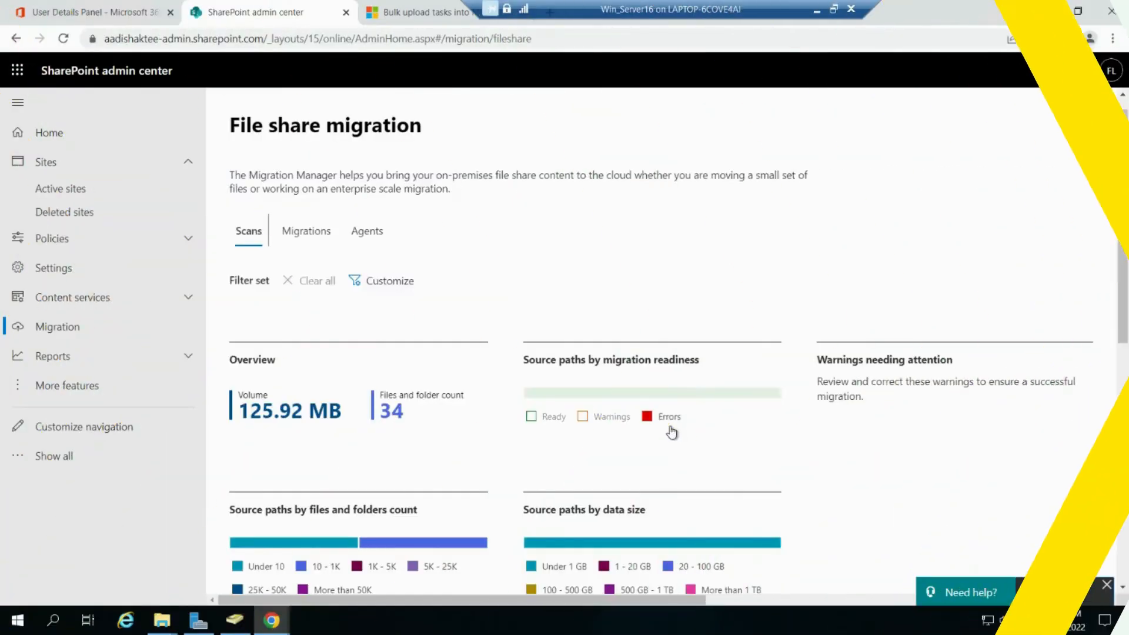
Step: Select both scanned source paths, copy them to migrations, and download DestinationsTemplate.csv
{"action": "scroll", "coordinate": [672, 432], "scroll_direction": "down", "scroll_amount": 9}
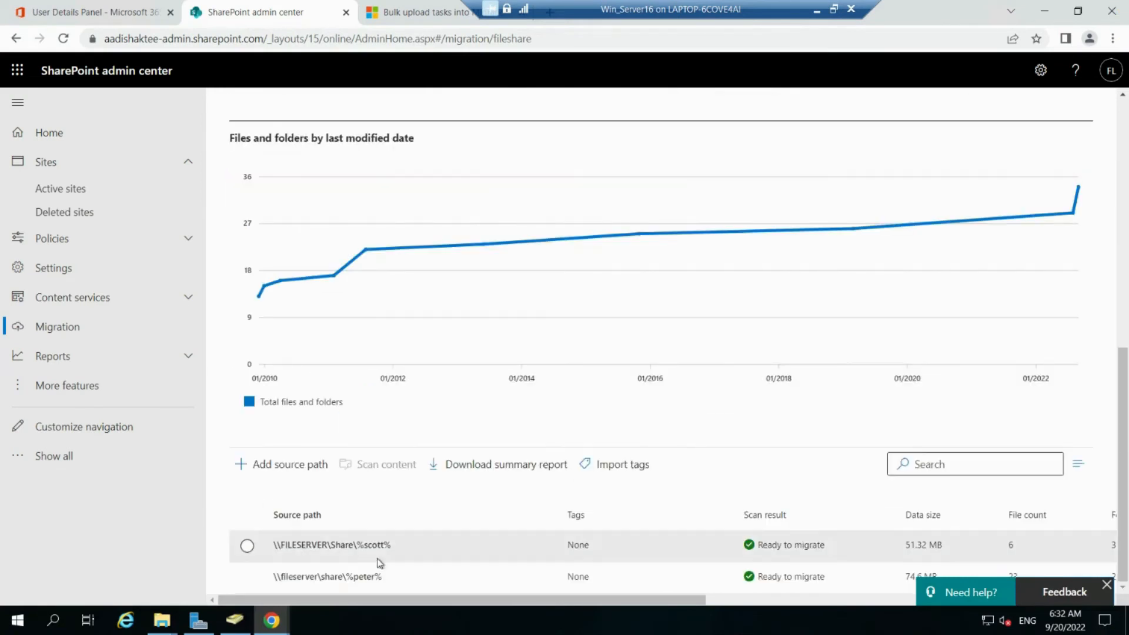
{"action": "left_click", "coordinate": [247, 515]}
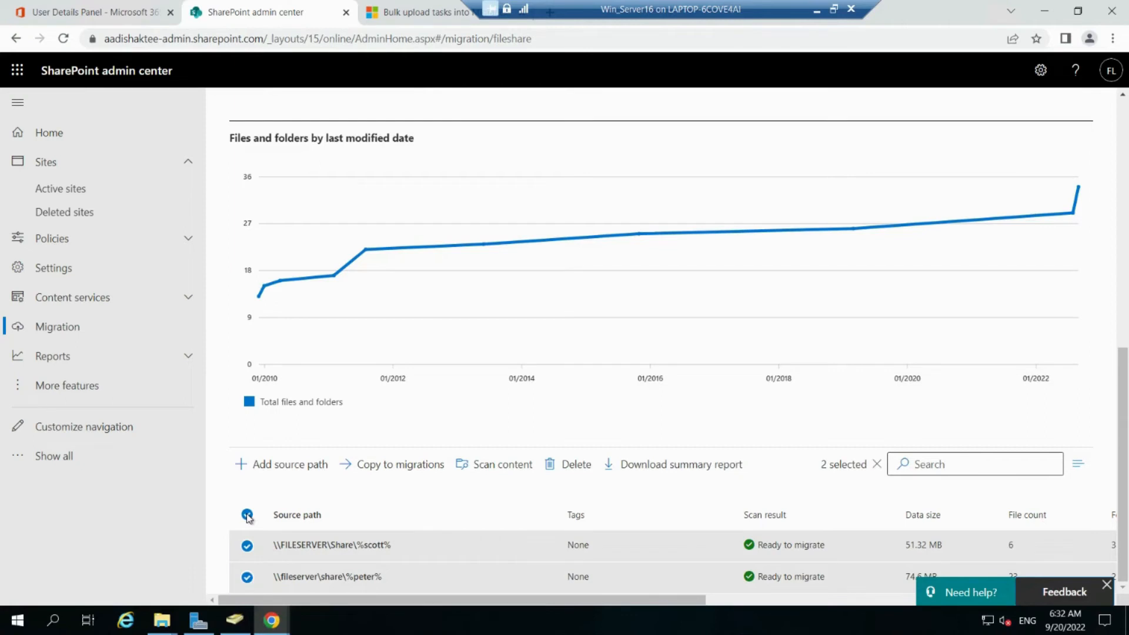
{"action": "left_click", "coordinate": [415, 478]}
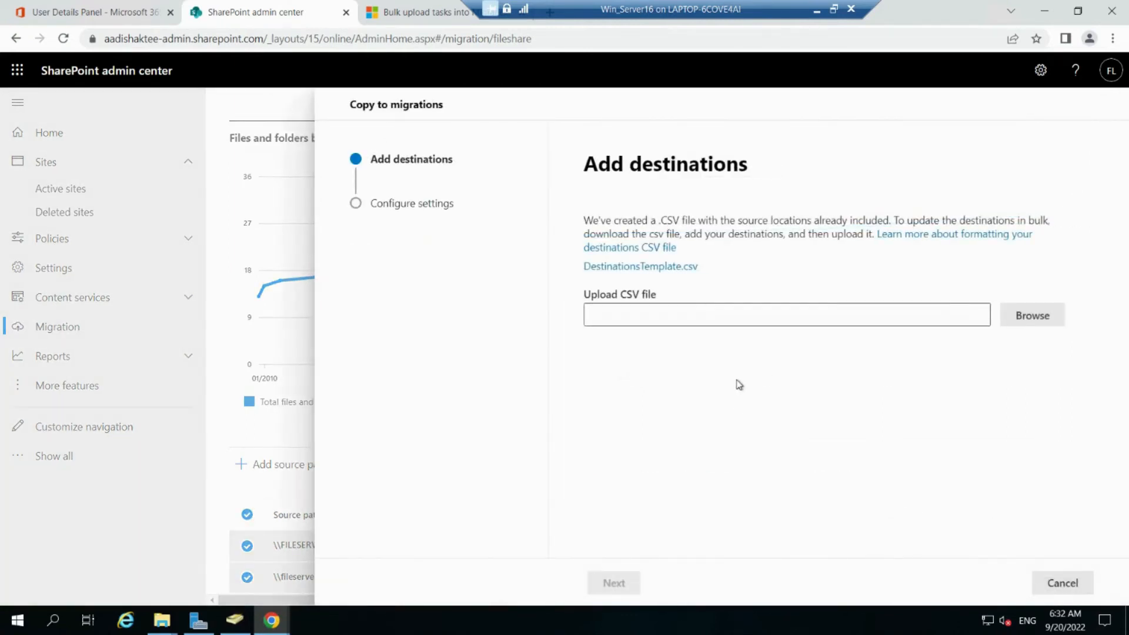
{"action": "left_click", "coordinate": [648, 269]}
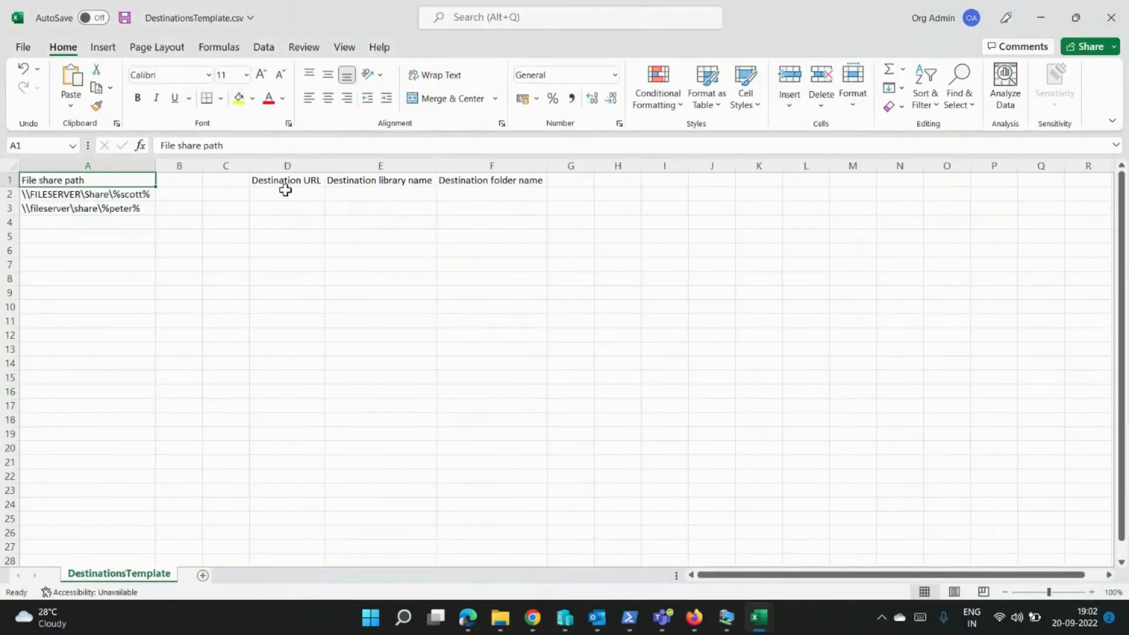
Step: Paste the OneDrive destination URL into cells D2 and D3
{"action": "left_click", "coordinate": [285, 193]}
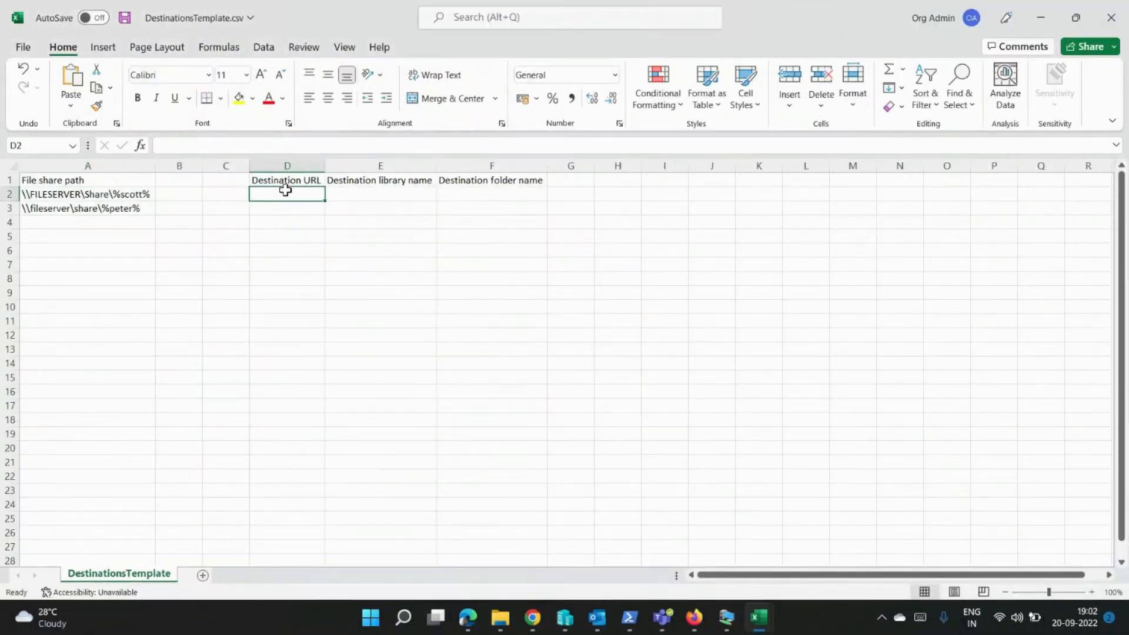
{"action": "left_click", "coordinate": [349, 147]}
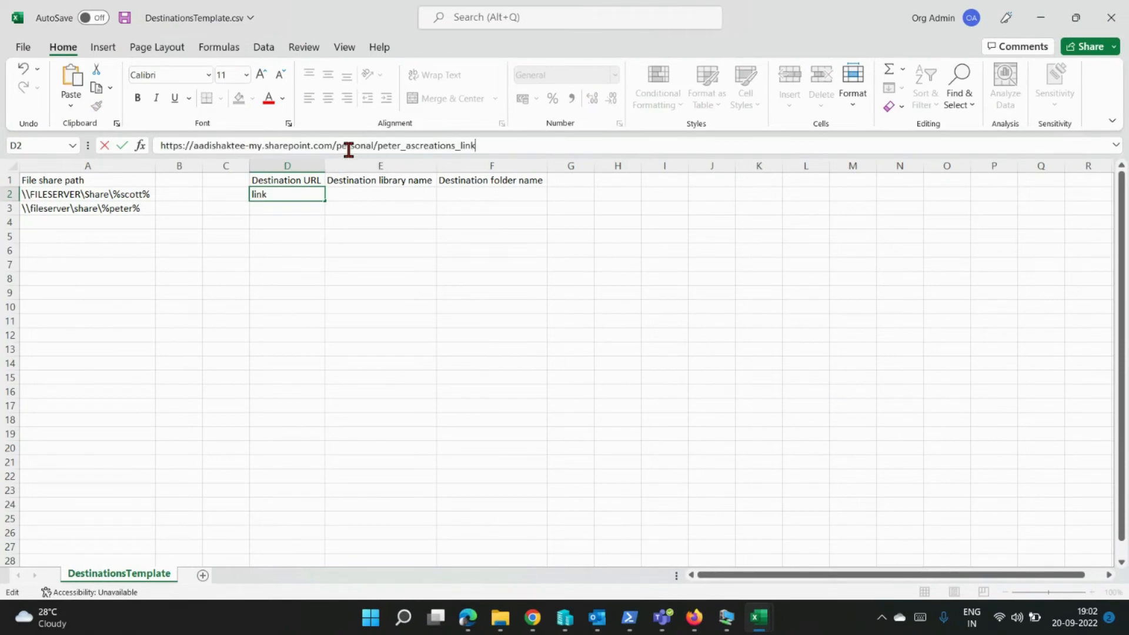
{"action": "left_click", "coordinate": [274, 209]}
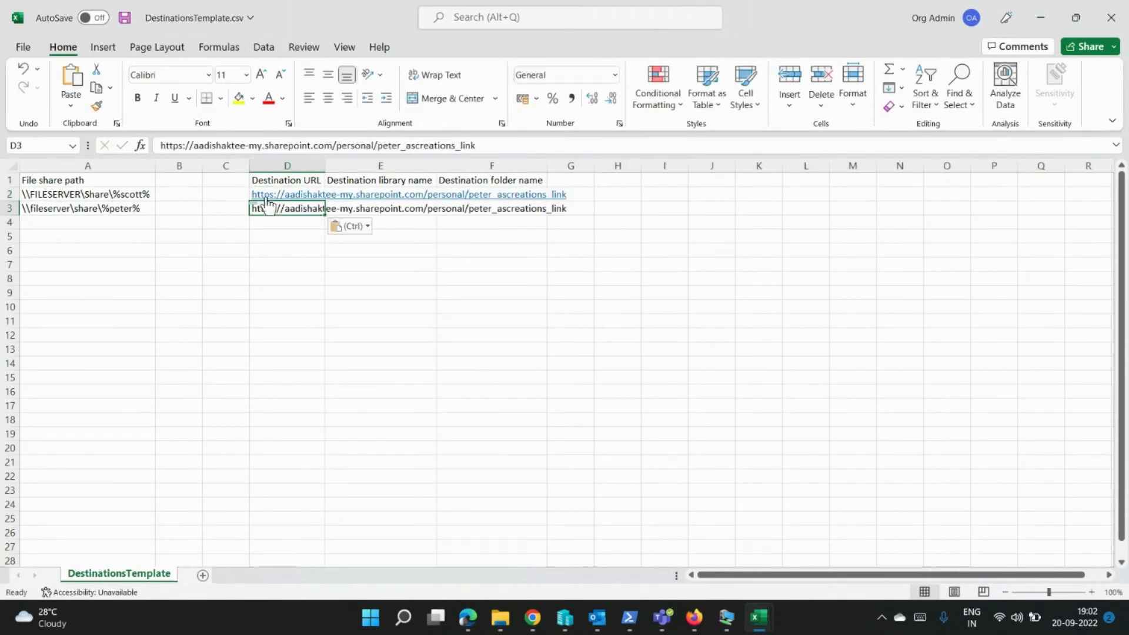
Step: Correct the user name in D2's destination URL to the right OneDrive user
{"action": "left_click", "coordinate": [230, 194]}
{"action": "key", "text": "Right"}
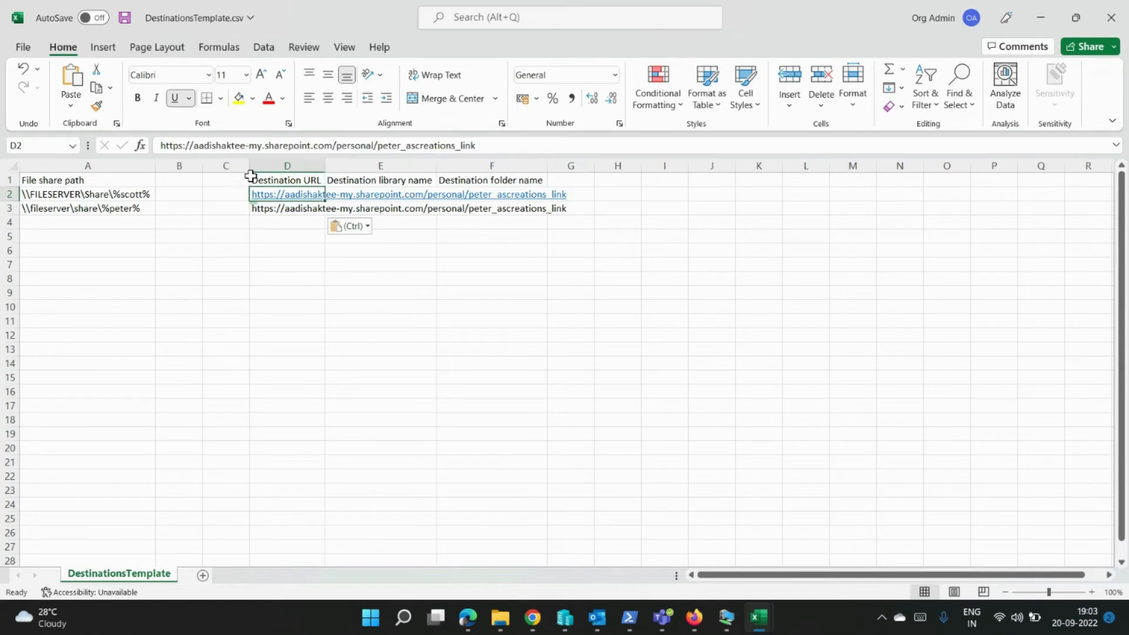
{"action": "left_click", "coordinate": [398, 145]}
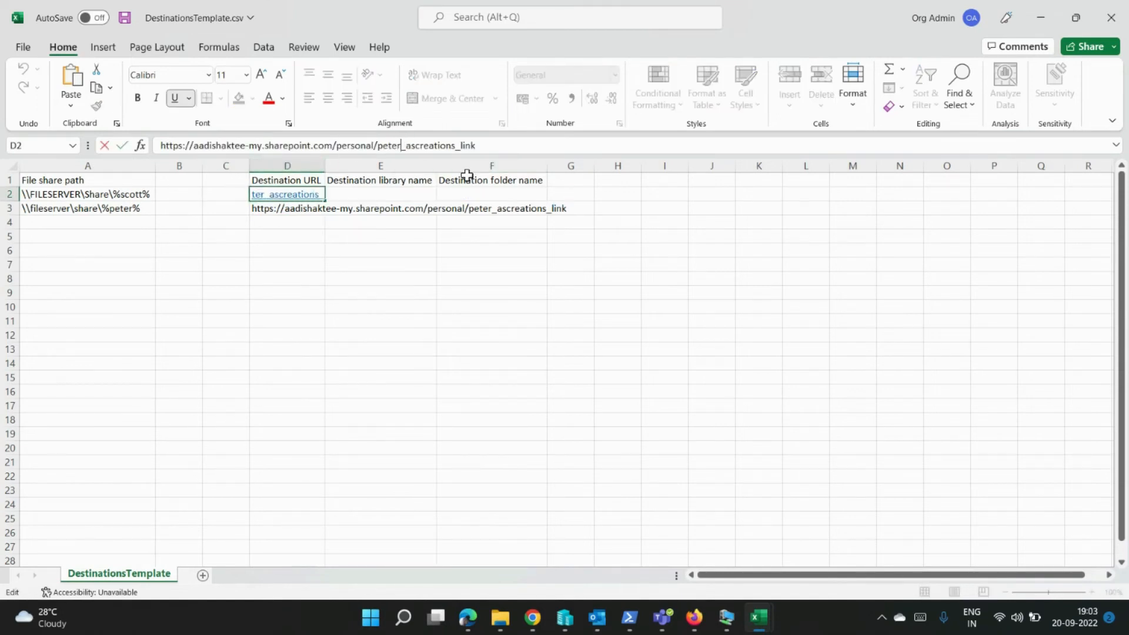
{"action": "key", "text": "BackSpace"}
{"action": "key", "text": "BackSpace"}
{"action": "key", "text": "BackSpace"}
{"action": "key", "text": "BackSpace"}
{"action": "key", "text": "BackSpace"}
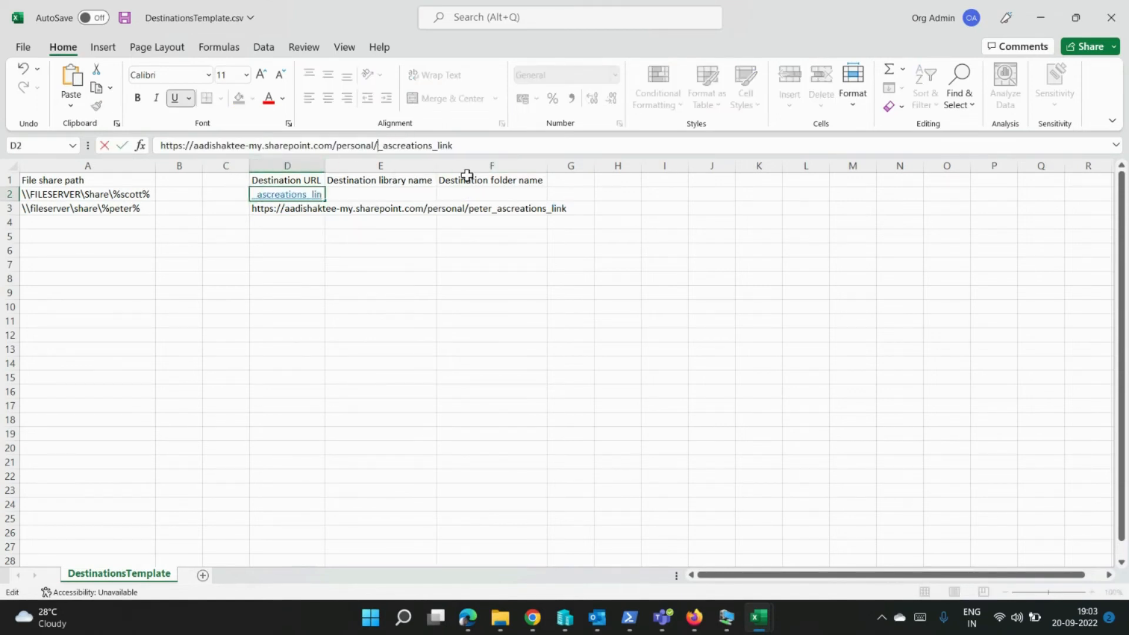
{"action": "type", "text": "scott"}
{"action": "key", "text": "Return"}
{"action": "key", "text": "Left"}
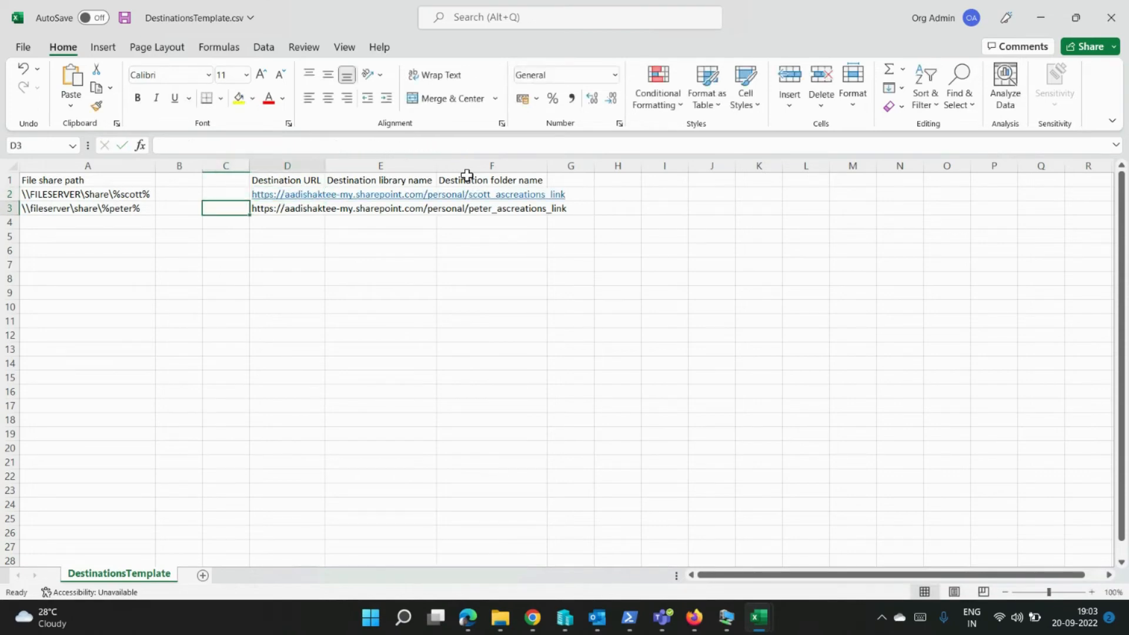
Step: Enter Documents as the library name in E2 and copy it into E3
{"action": "key", "text": "Right"}
{"action": "key", "text": "Up"}
{"action": "key", "text": "Right"}
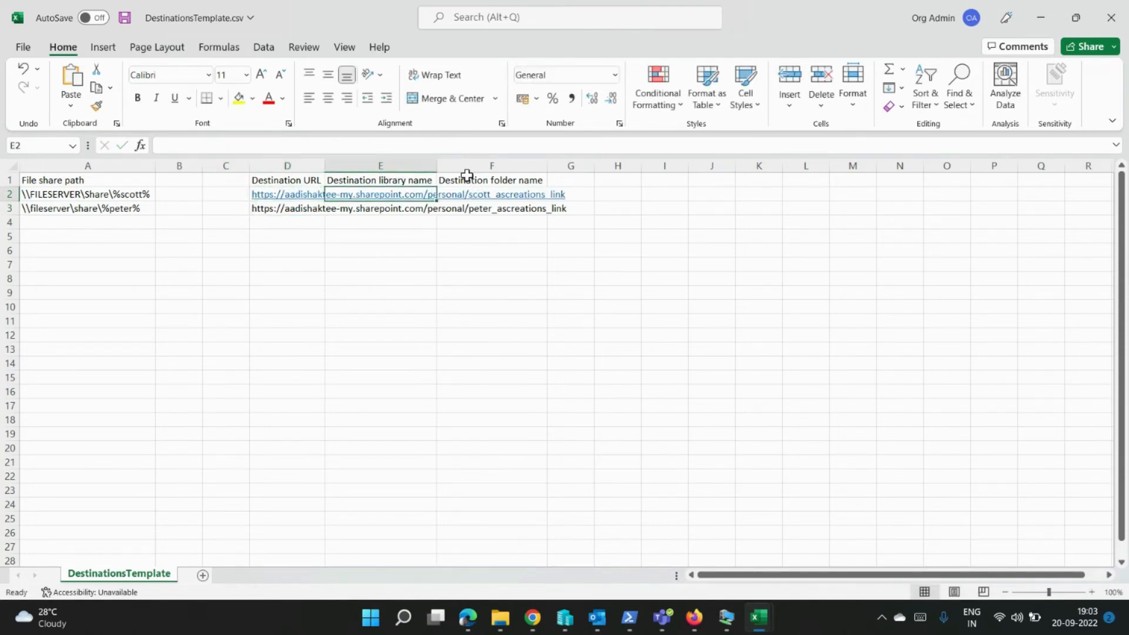
{"action": "type", "text": "Documents"}
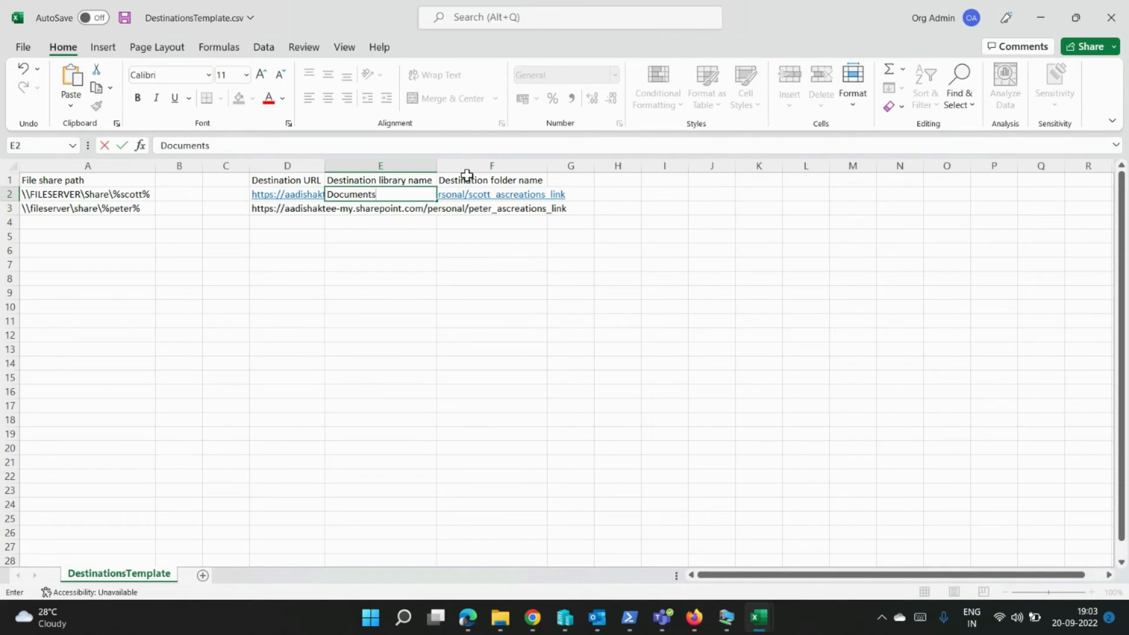
{"action": "key", "text": "Return"}
{"action": "key", "text": "Up"}
{"action": "key", "text": "ctrl+c"}
{"action": "key", "text": "Down"}
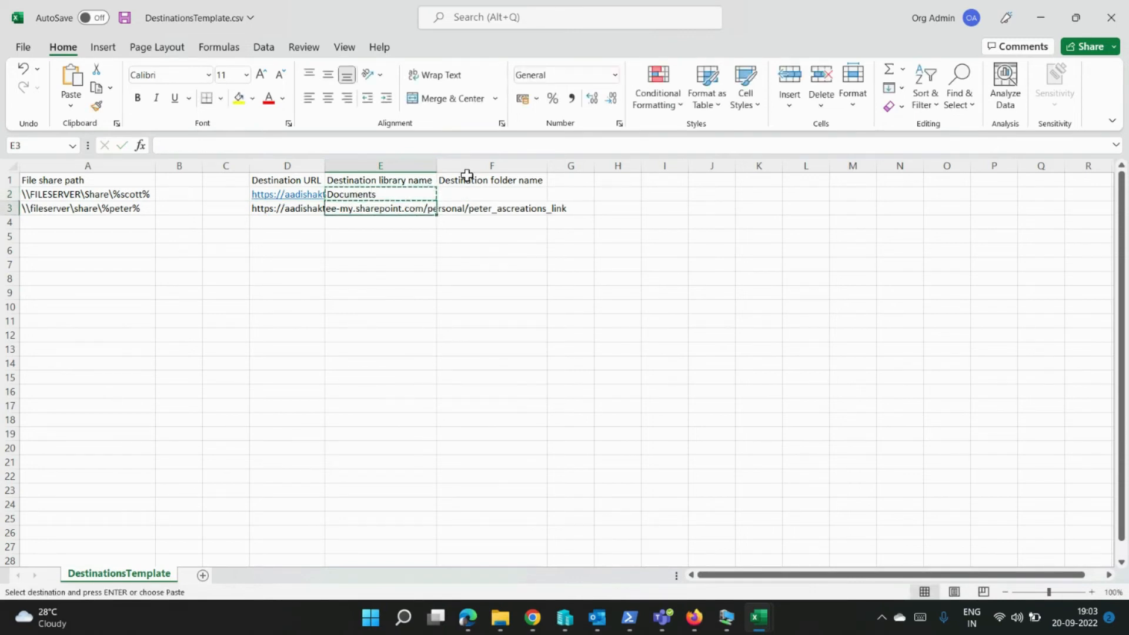
{"action": "key", "text": "ctrl+v"}
{"action": "key", "text": "Right"}
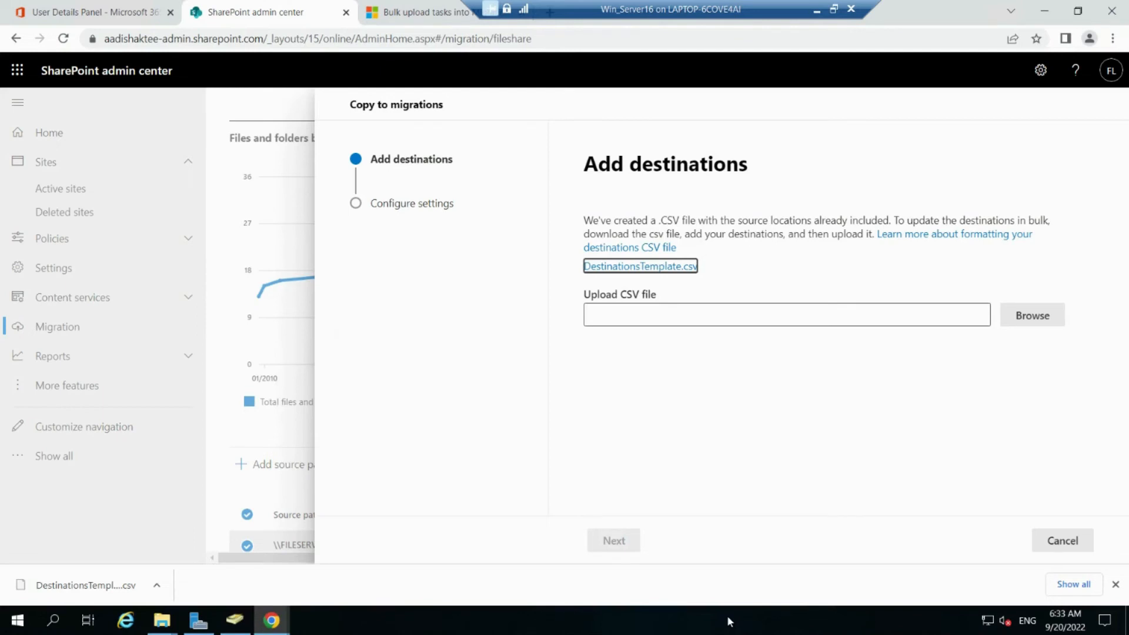
Step: Upload DestinationsTemplate.csv from the Desktop as the destinations file and continue to settings
{"action": "left_click", "coordinate": [1026, 315]}
{"action": "left_click", "coordinate": [61, 187]}
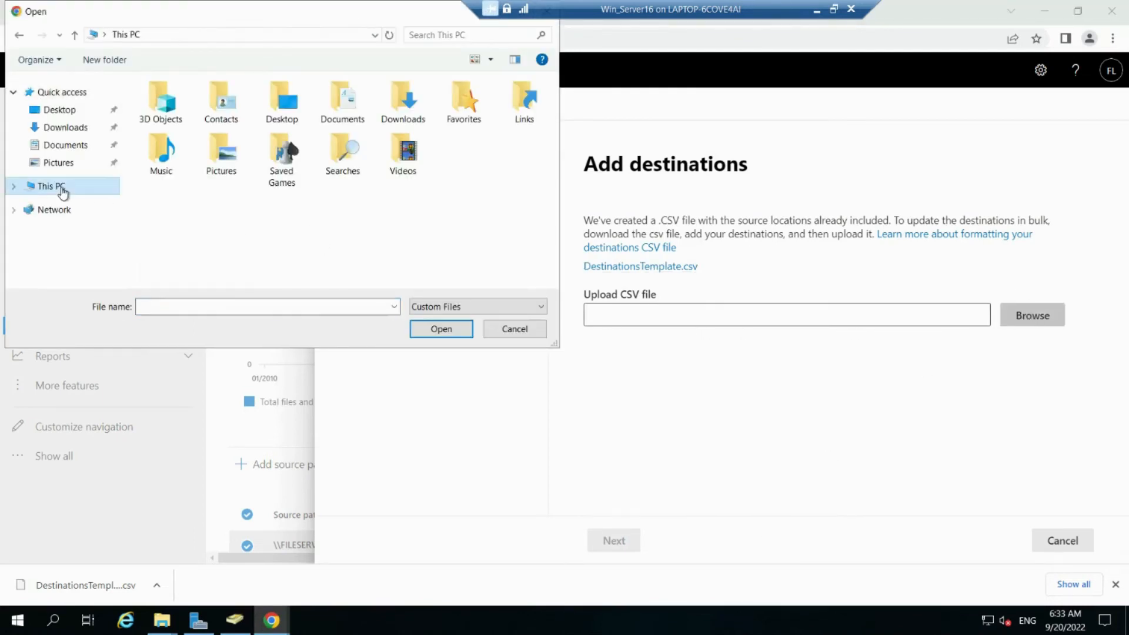
{"action": "scroll", "coordinate": [232, 244], "scroll_direction": "down", "scroll_amount": 5}
{"action": "double_click", "coordinate": [200, 260]}
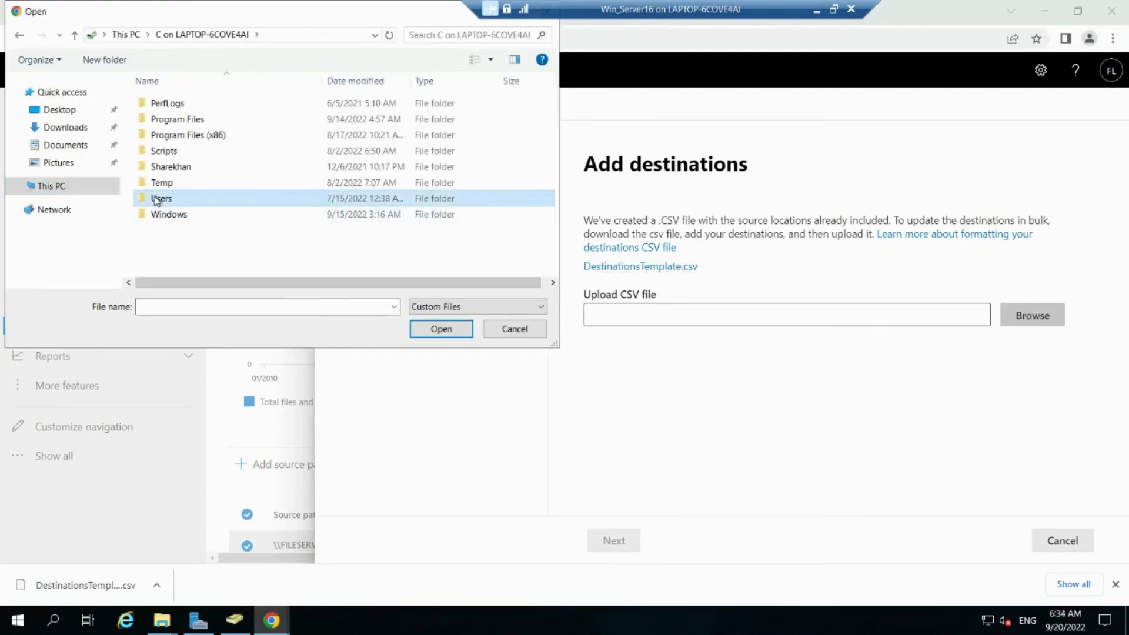
{"action": "double_click", "coordinate": [156, 199]}
{"action": "double_click", "coordinate": [154, 105]}
{"action": "double_click", "coordinate": [154, 152]}
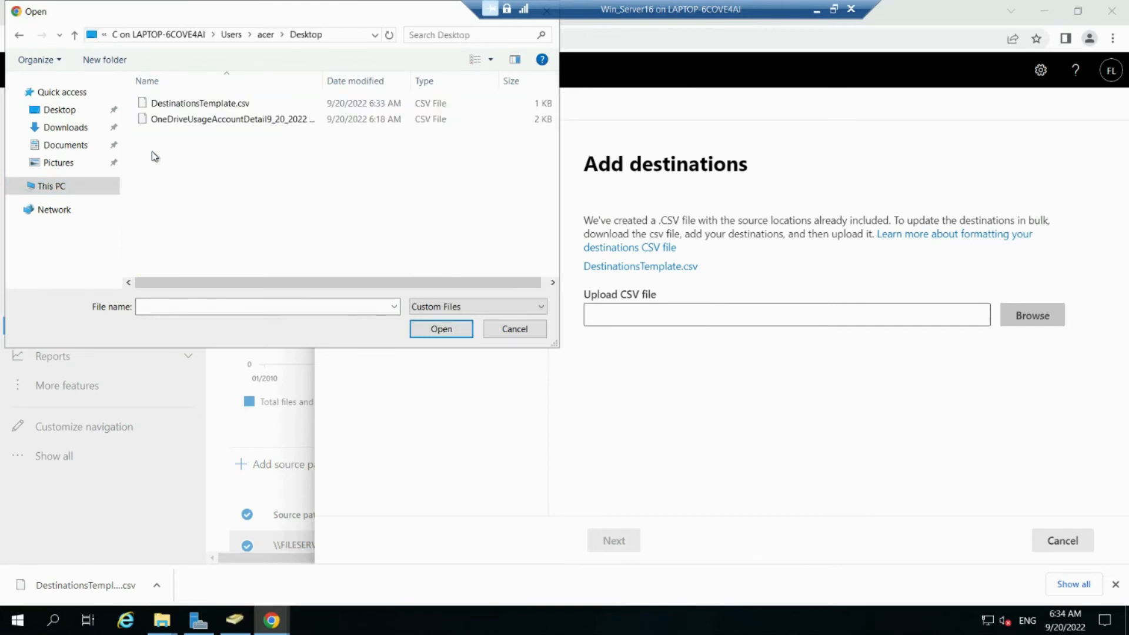
{"action": "double_click", "coordinate": [154, 105]}
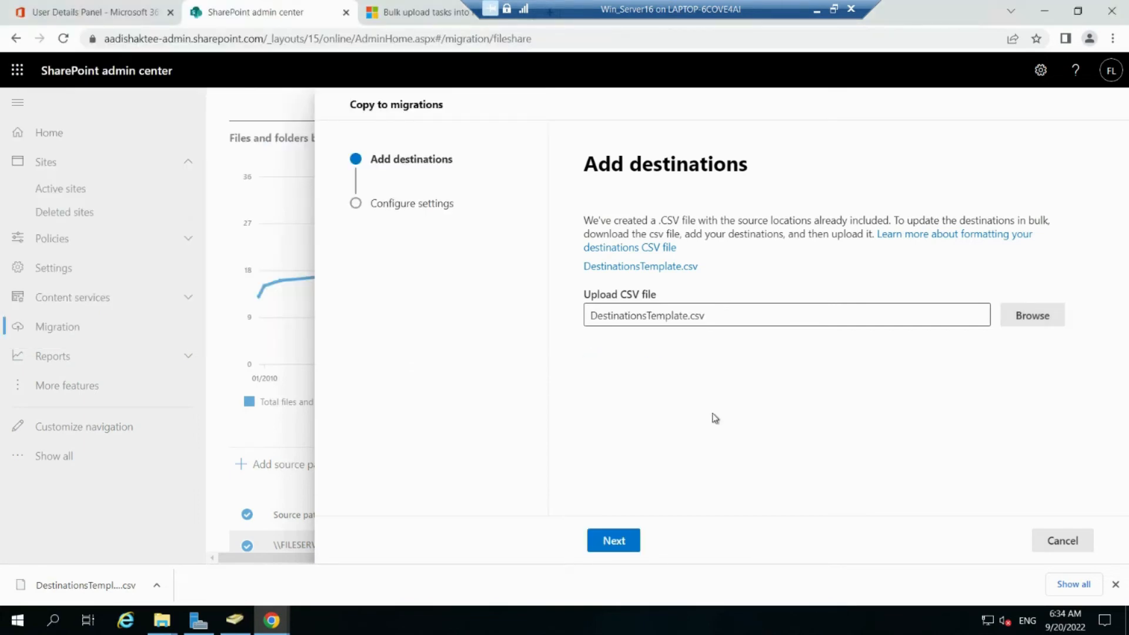
{"action": "left_click", "coordinate": [1115, 584]}
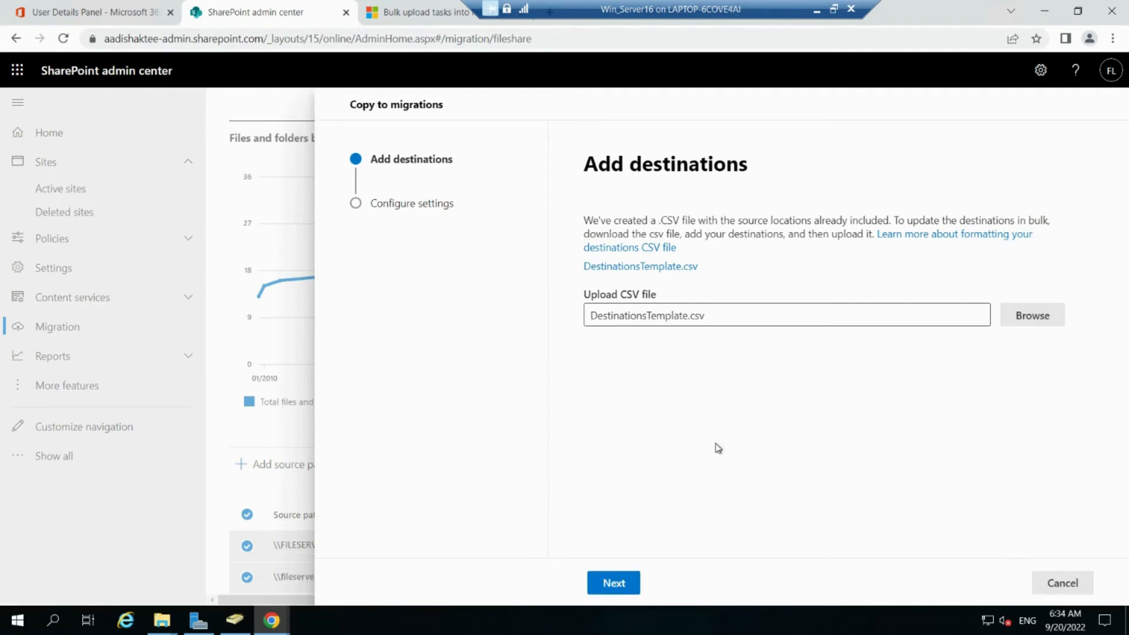
{"action": "left_click", "coordinate": [615, 584]}
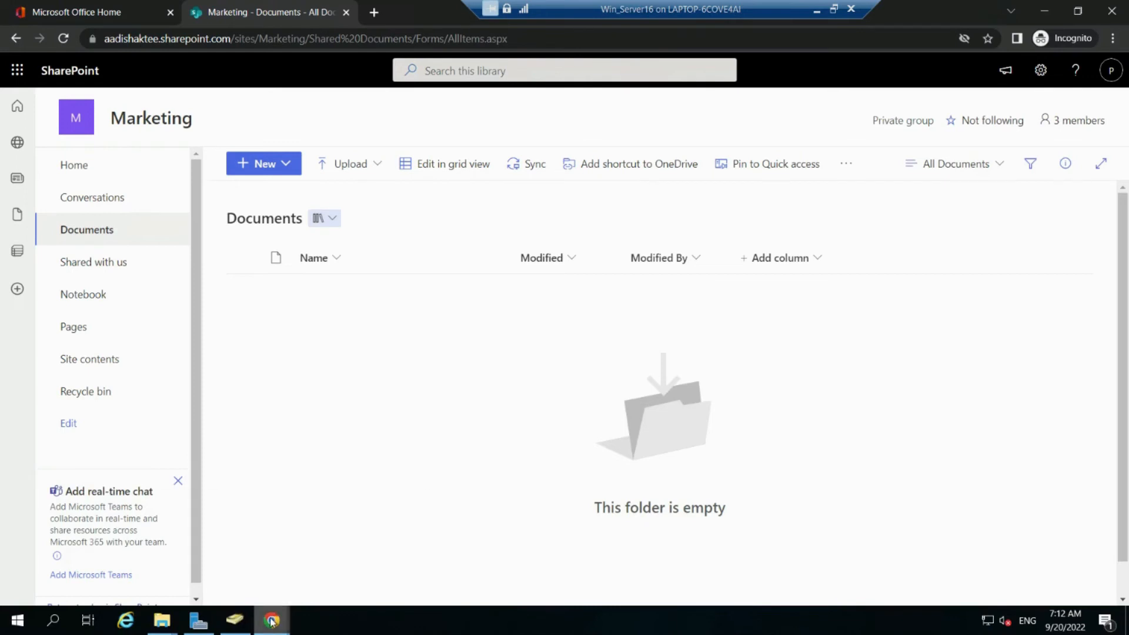
Step: Check the Marketing Documents library is empty, then go back to the admin center scan list
{"action": "mouse_move", "coordinate": [272, 621]}
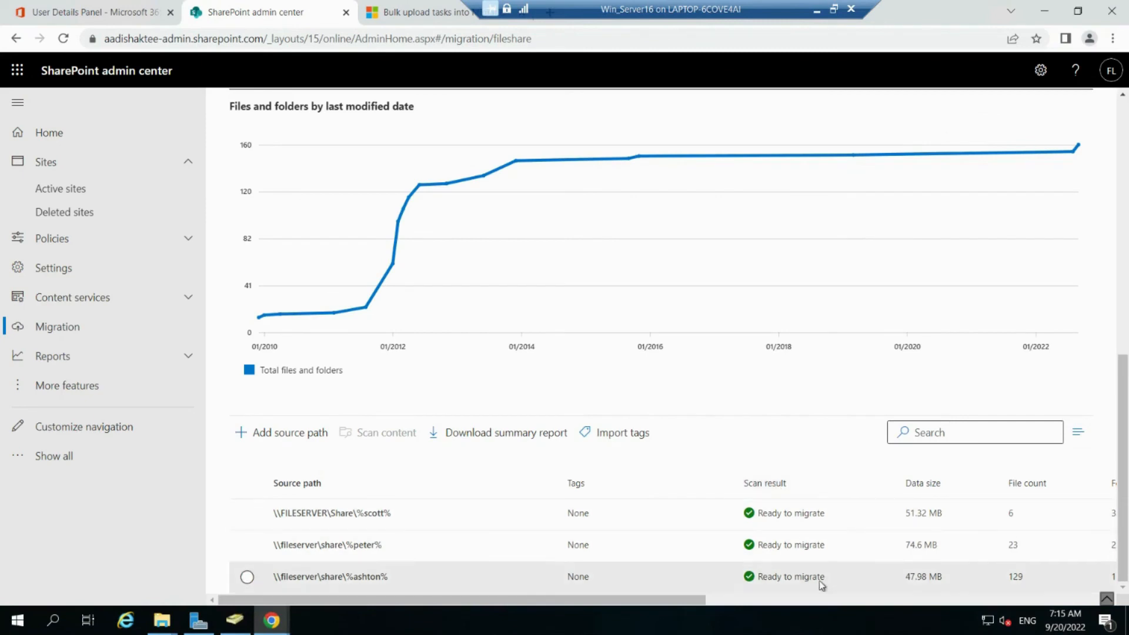
Step: Copy the third source path to migrations with the Marketing SharePoint site as destination
{"action": "left_click", "coordinate": [392, 577]}
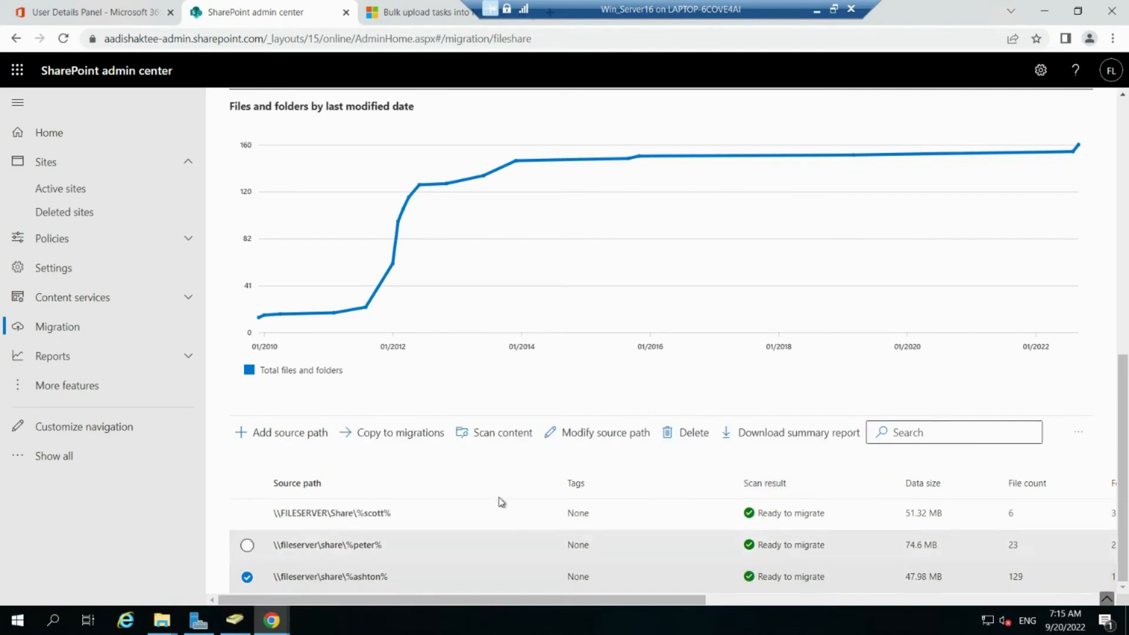
{"action": "left_click", "coordinate": [412, 438]}
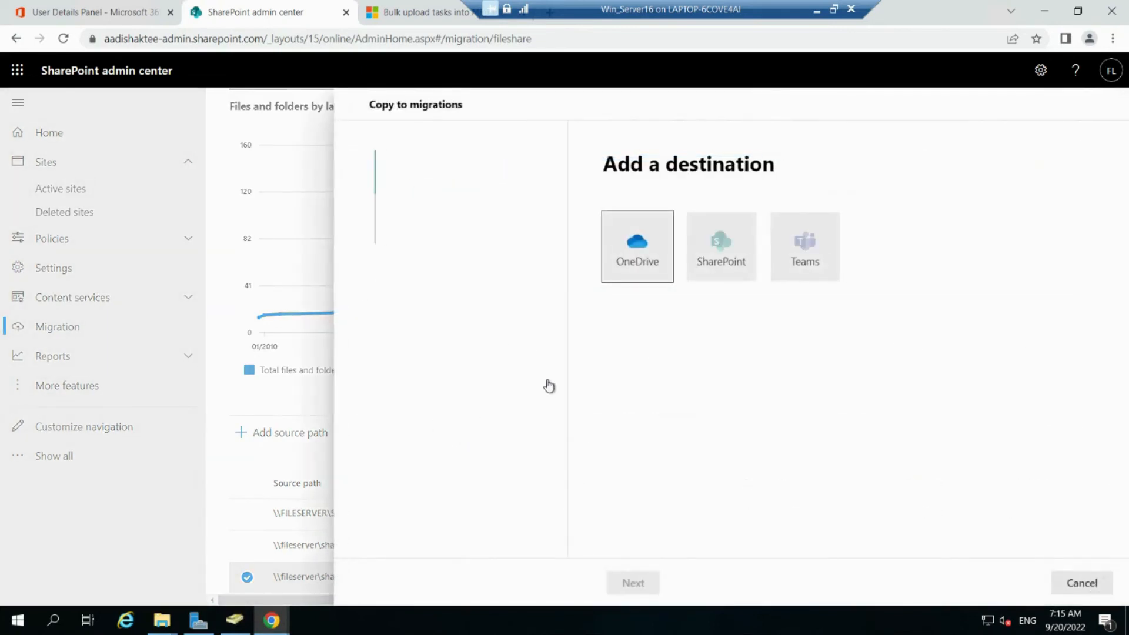
{"action": "left_click", "coordinate": [701, 259]}
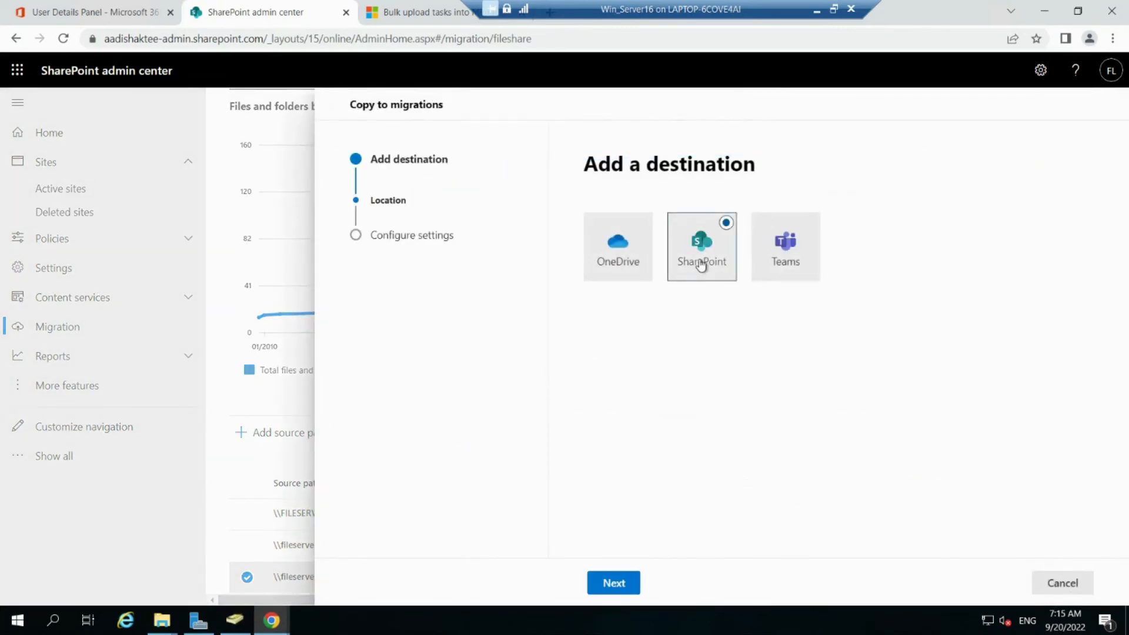
{"action": "left_click", "coordinate": [615, 591]}
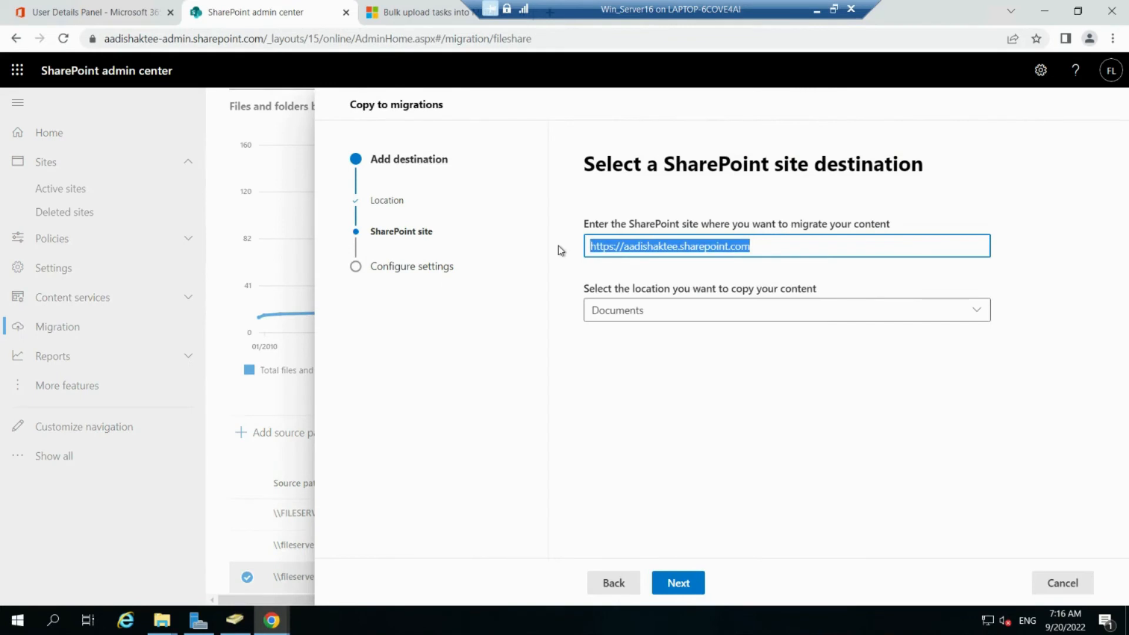
{"action": "key", "text": "ctrl+v"}
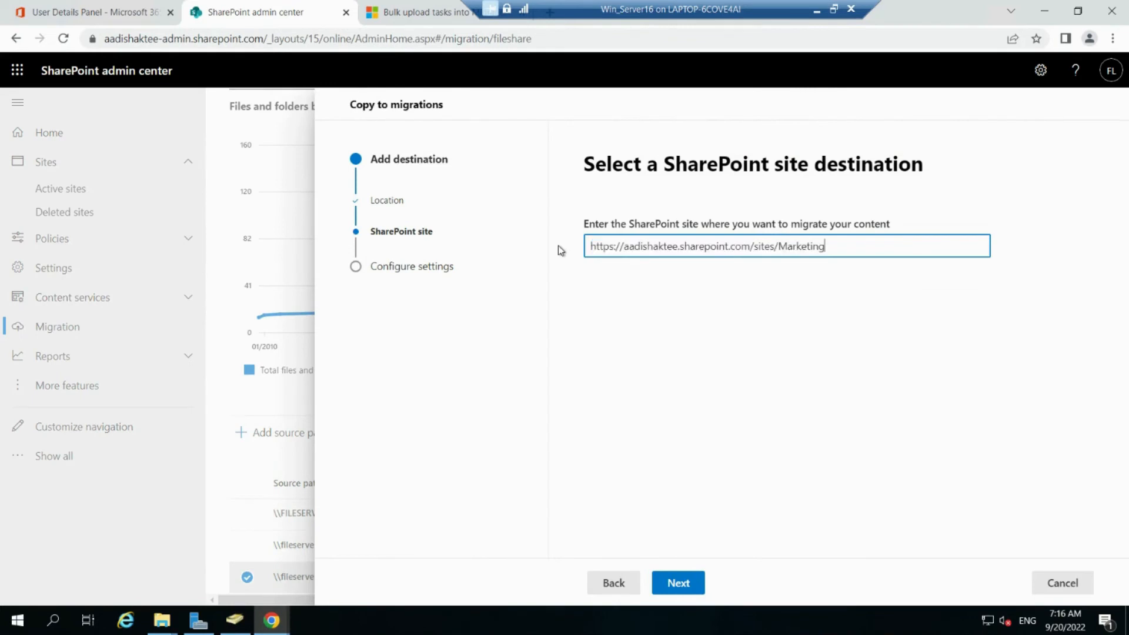
{"action": "left_click", "coordinate": [690, 359]}
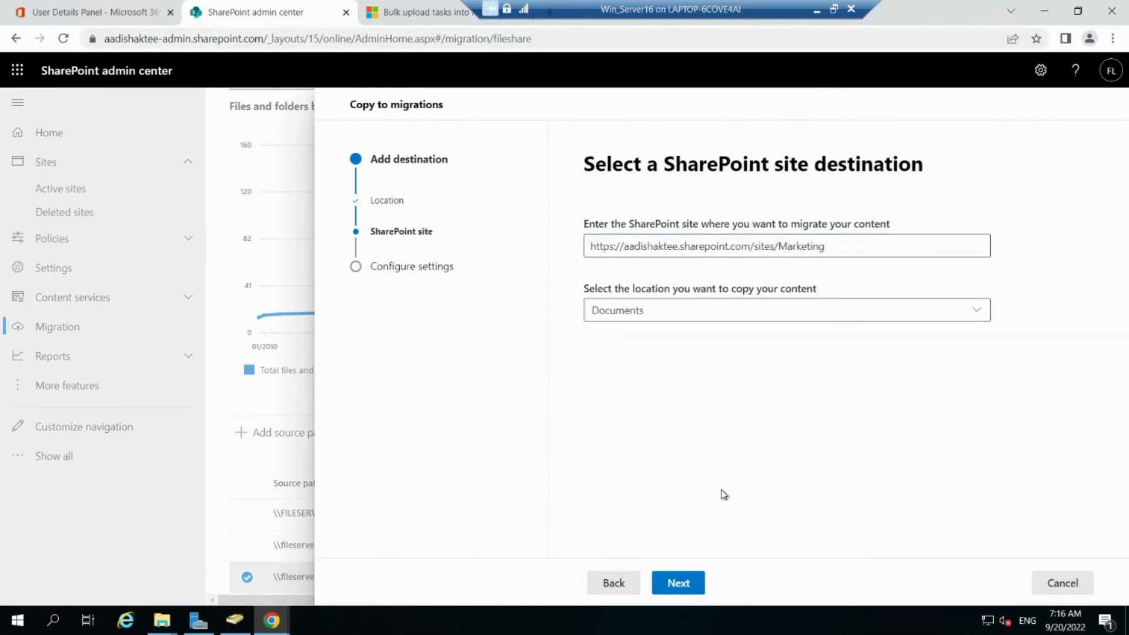
Step: Create a 'Shared Data' folder in the Documents library as the copy location and continue
{"action": "left_click", "coordinate": [981, 310]}
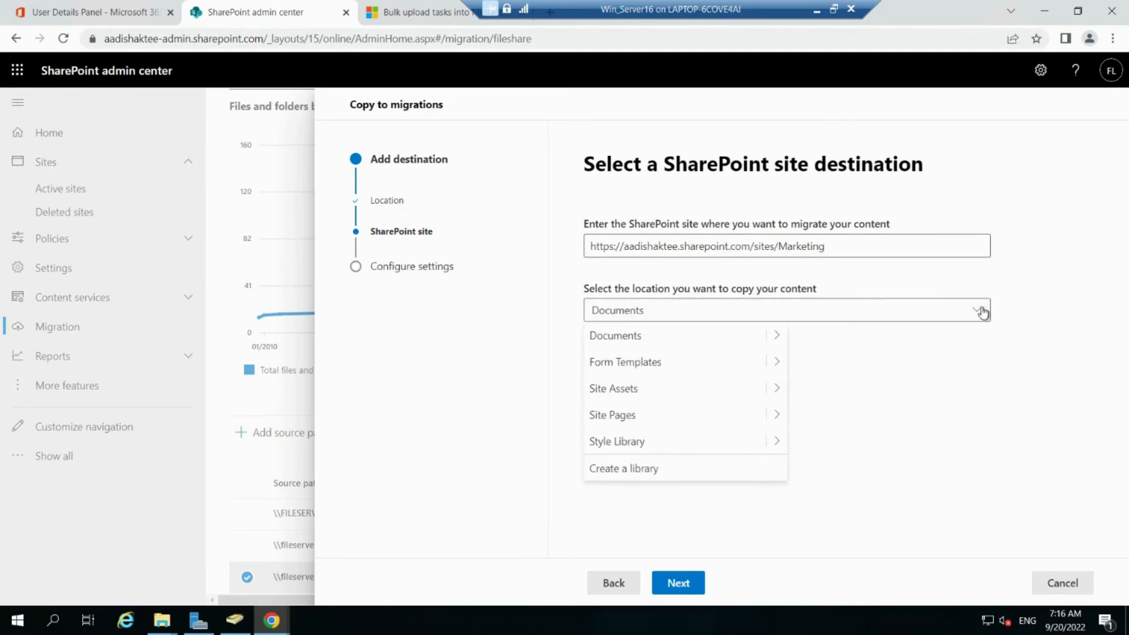
{"action": "left_click", "coordinate": [773, 336]}
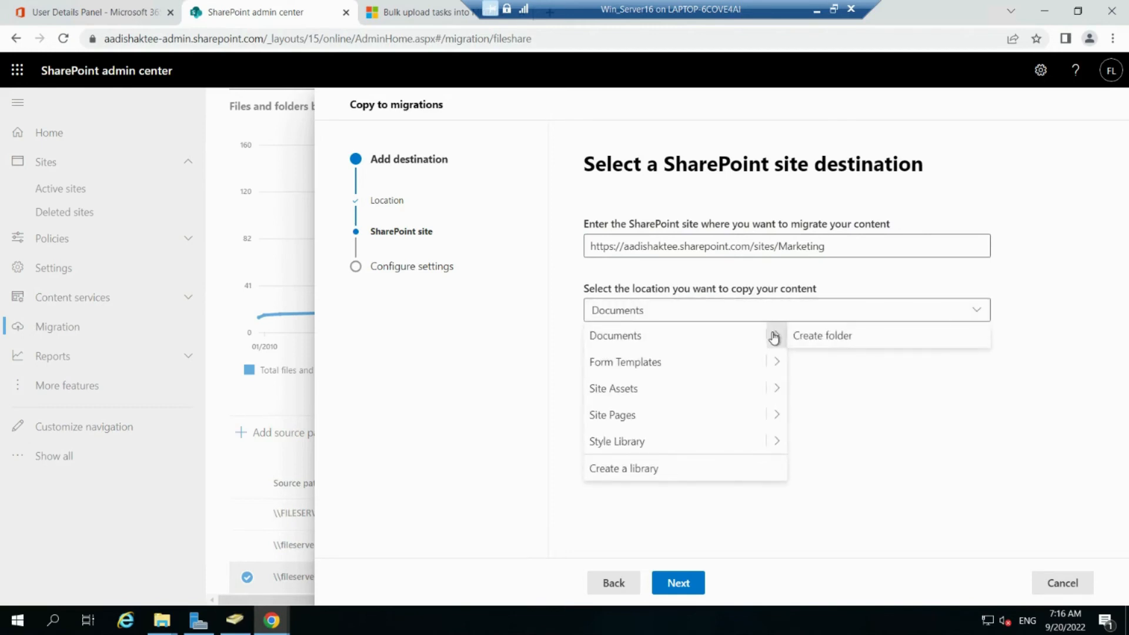
{"action": "left_click", "coordinate": [819, 338]}
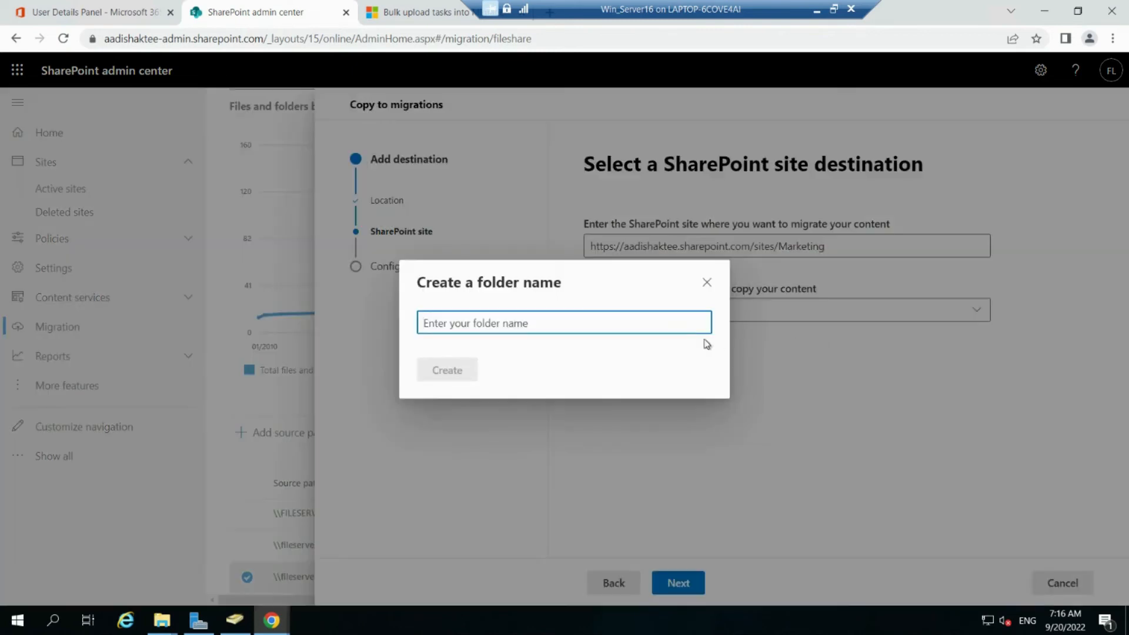
{"action": "type", "text": "Shared Data"}
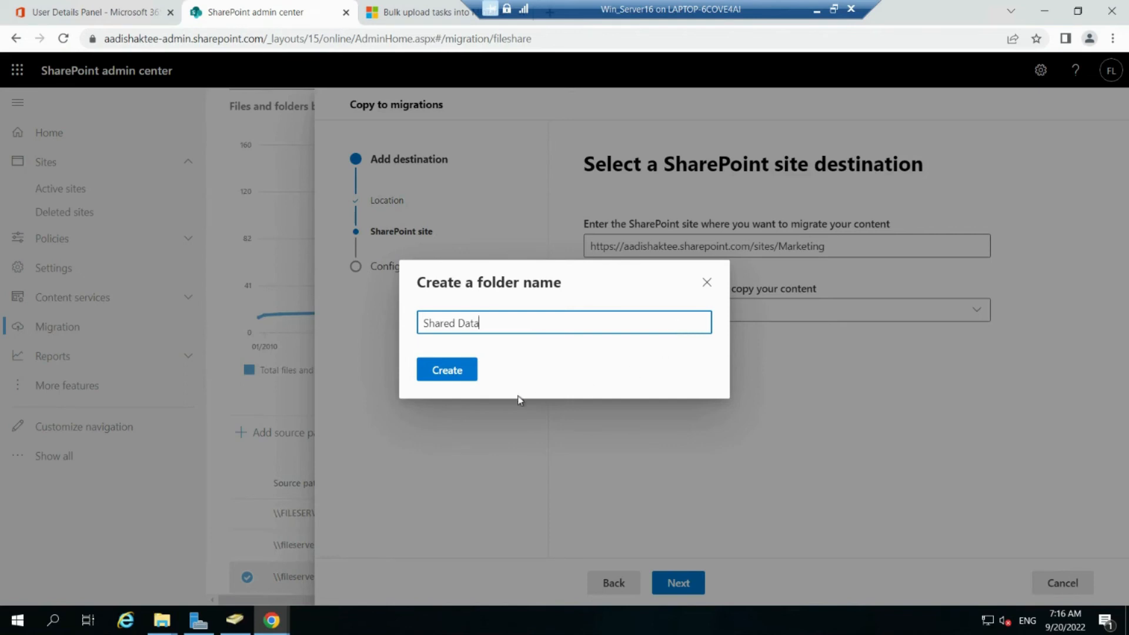
{"action": "left_click", "coordinate": [451, 372]}
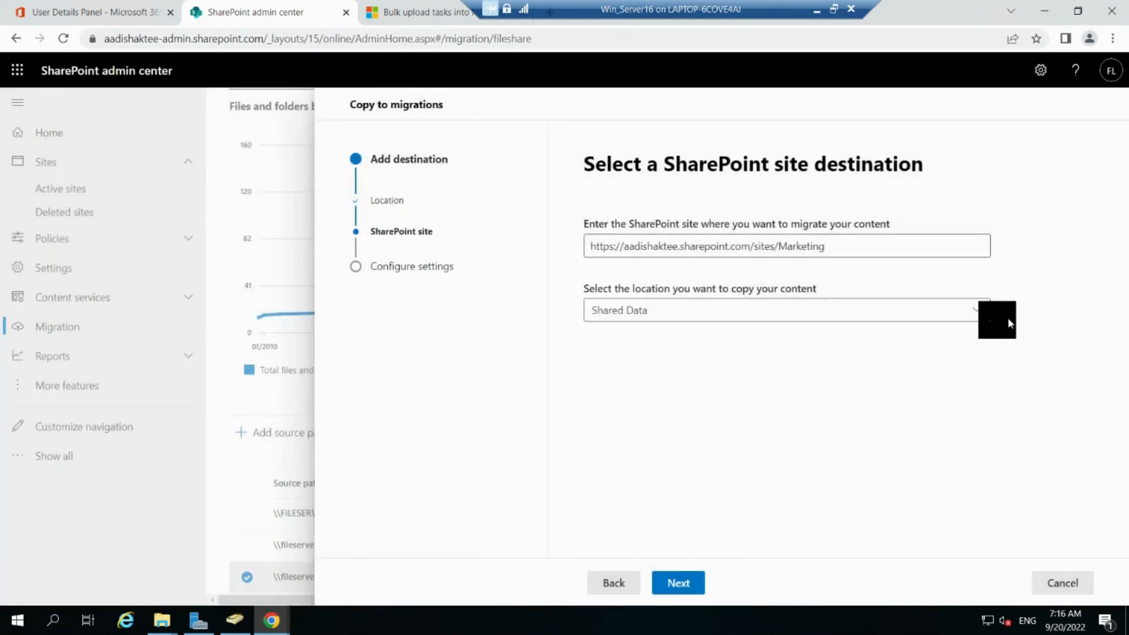
{"action": "left_click", "coordinate": [675, 591]}
Step: Name the task 'Migrate shared data', preserve file share permissions, and run it
{"action": "type", "text": "Migrate shared data"}
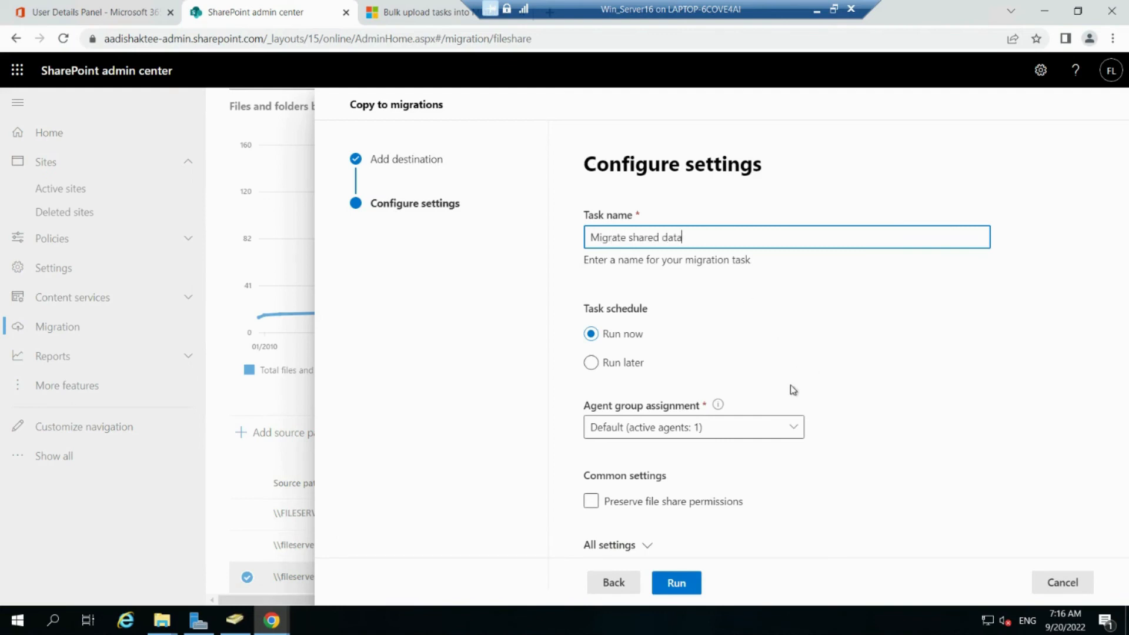
{"action": "left_click", "coordinate": [591, 501]}
{"action": "left_click", "coordinate": [676, 582]}
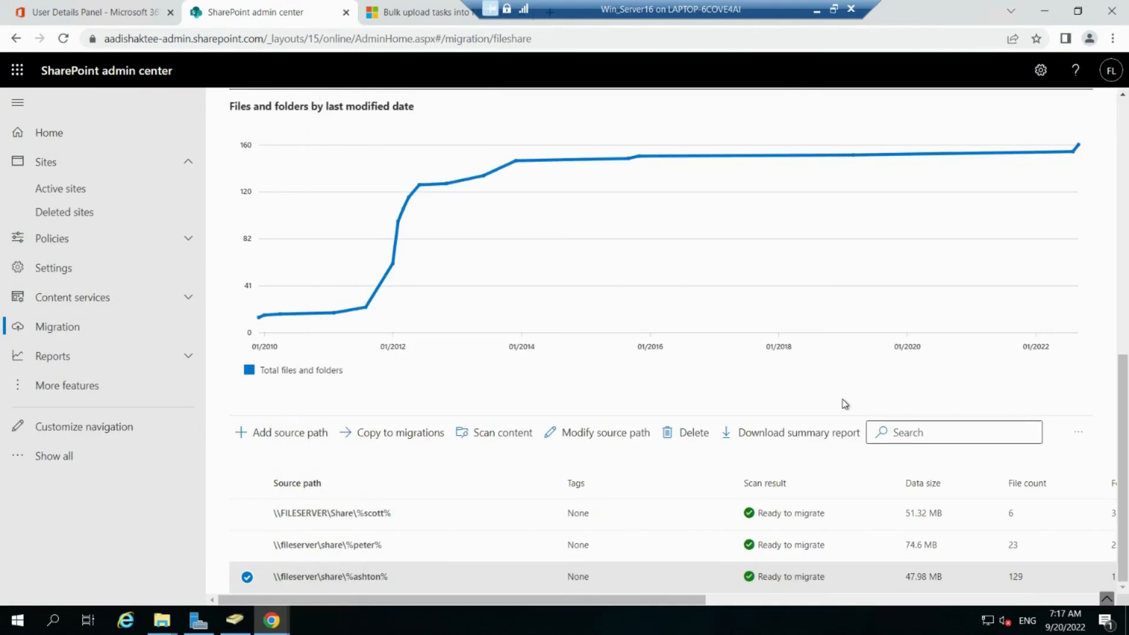
{"action": "scroll", "coordinate": [746, 363], "scroll_direction": "up", "scroll_amount": 10}
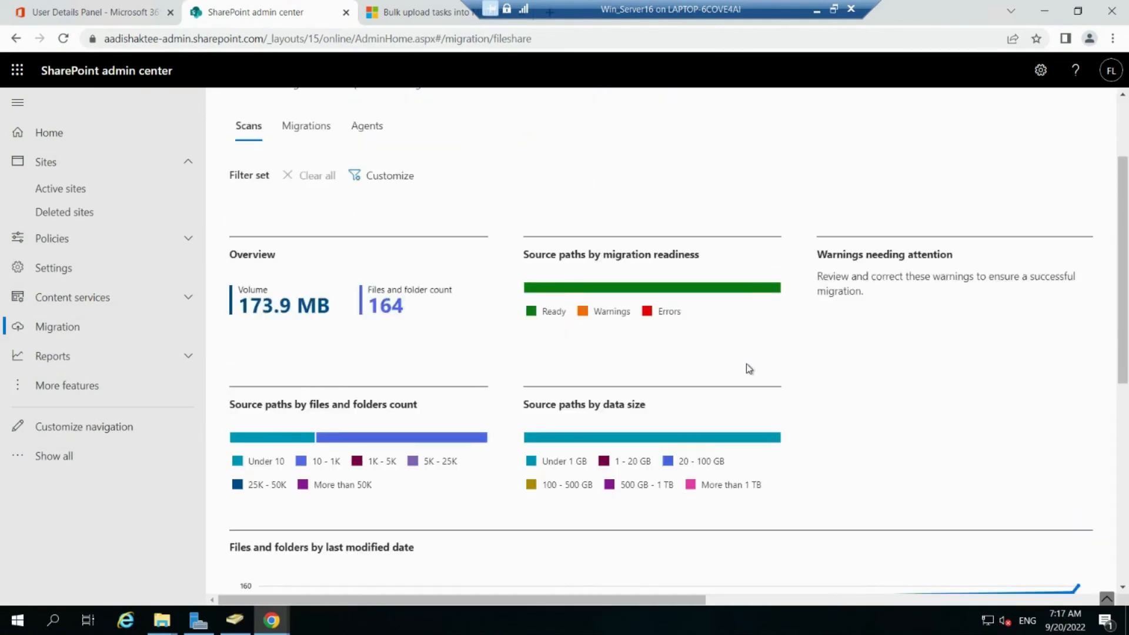
Step: Open the Migrate shared data task details and confirm 129 of 129 files migrated
{"action": "left_click", "coordinate": [310, 259]}
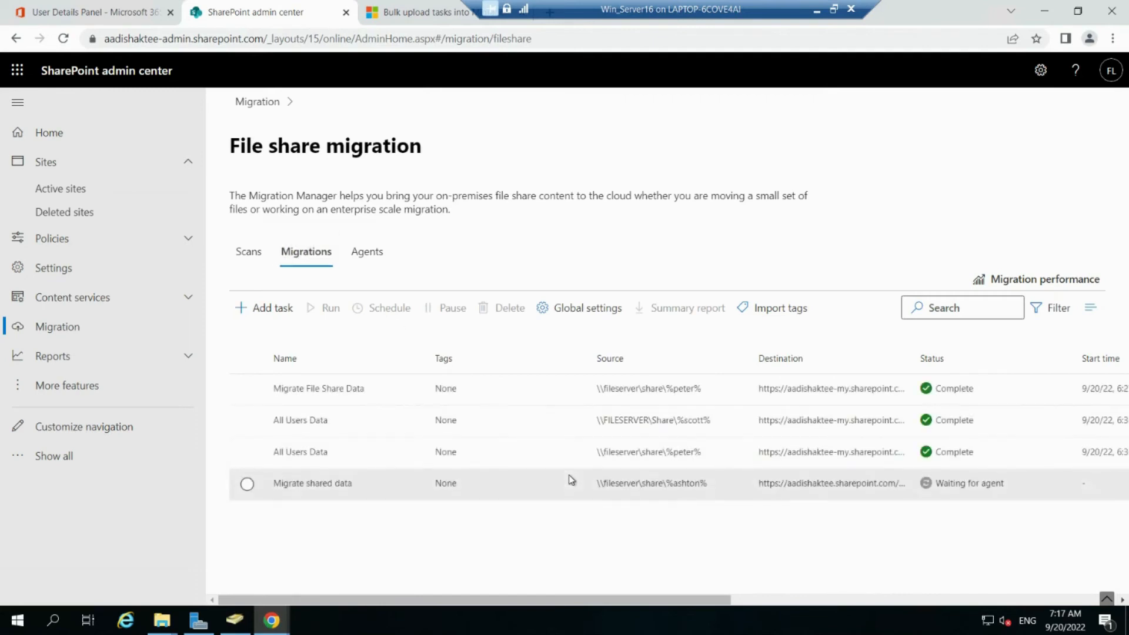
{"action": "left_click", "coordinate": [366, 485]}
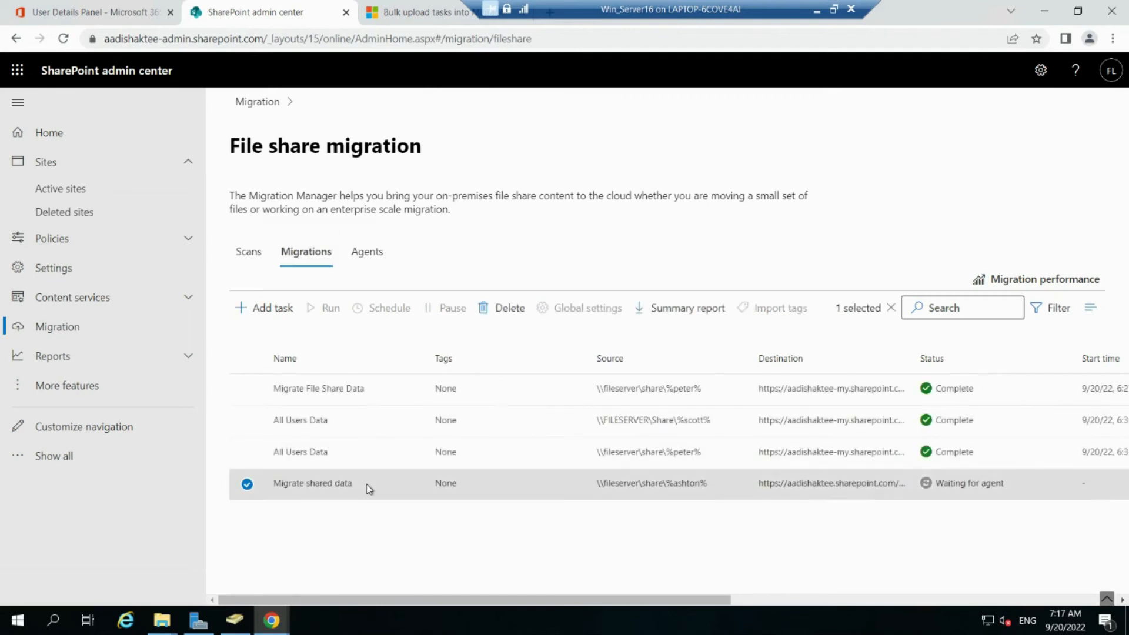
{"action": "scroll", "coordinate": [893, 432], "scroll_direction": "down", "scroll_amount": 4}
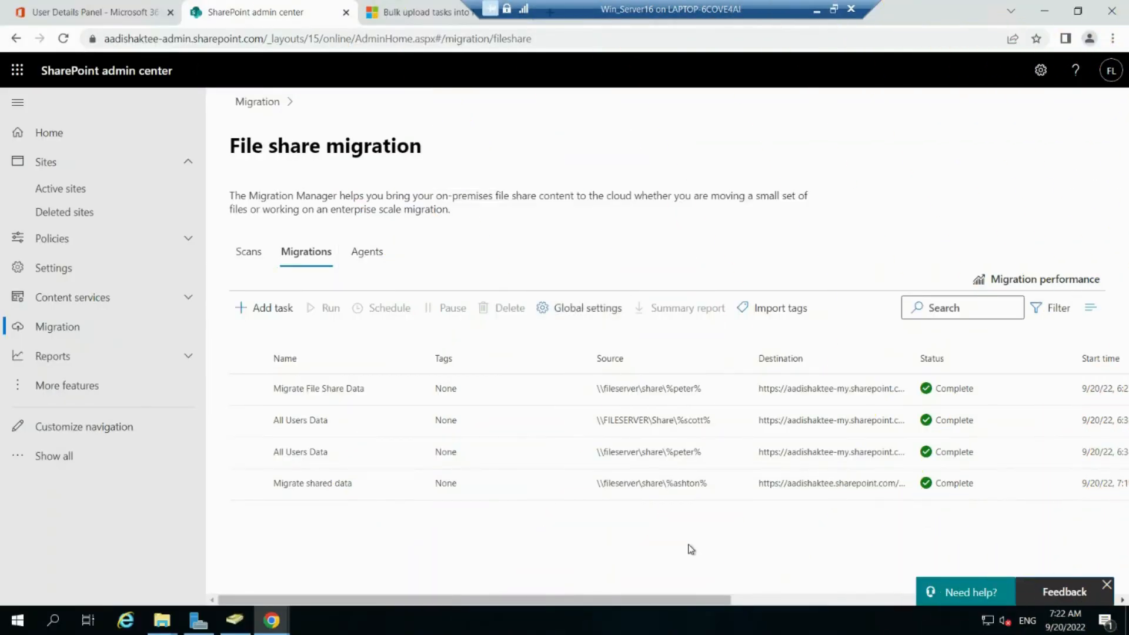
{"action": "left_click", "coordinate": [706, 491]}
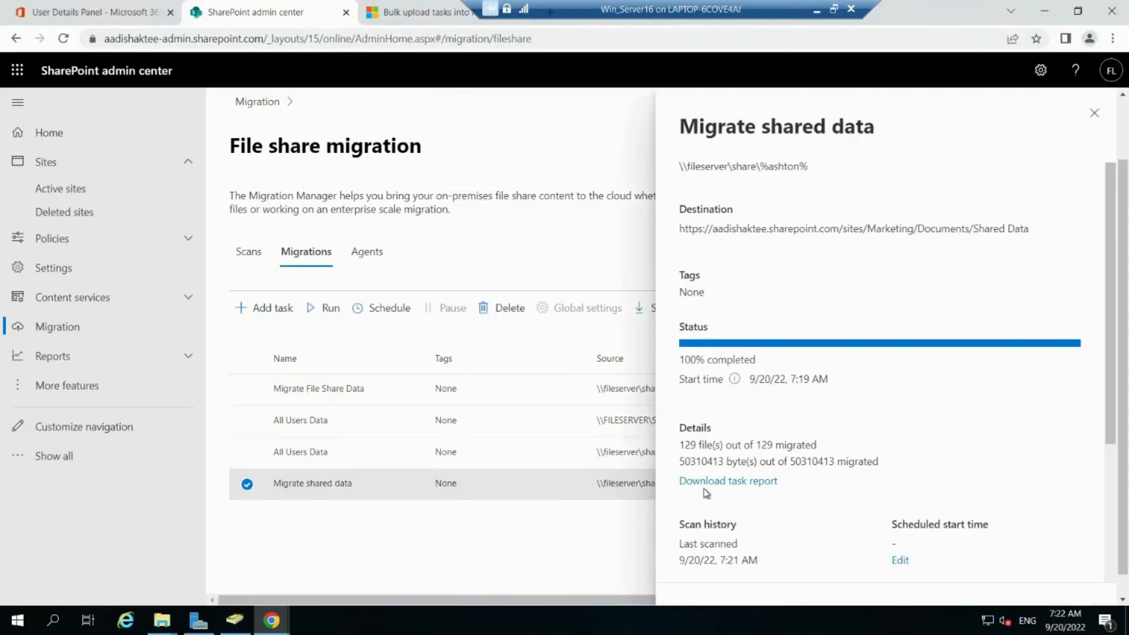
{"action": "scroll", "coordinate": [841, 416], "scroll_direction": "down", "scroll_amount": 3}
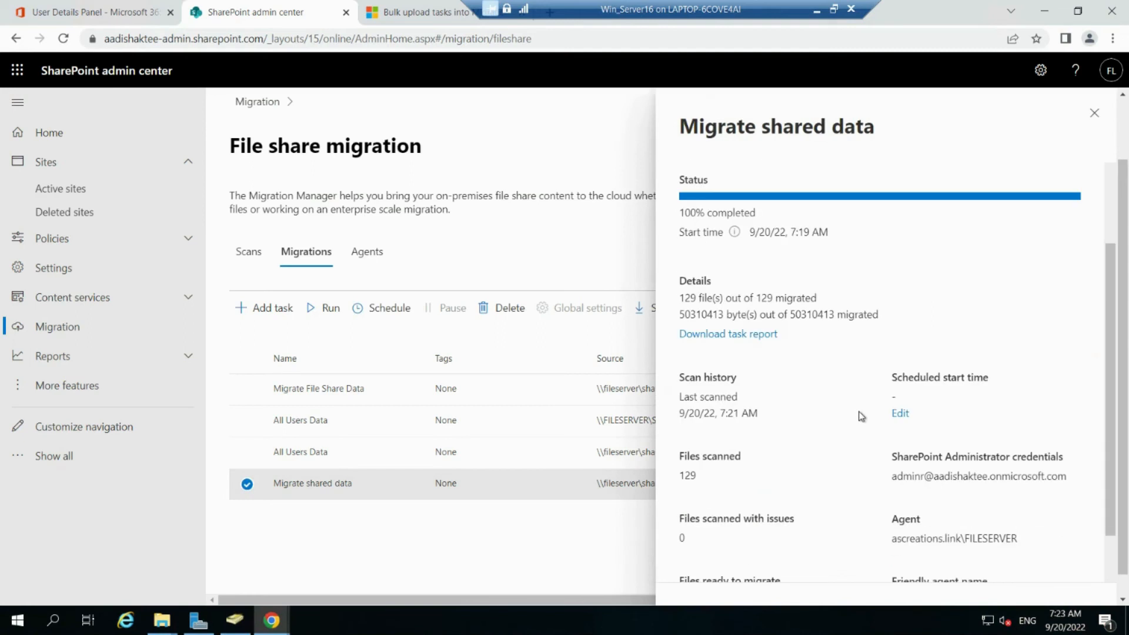
Step: Reload the Marketing Documents library and browse the migrated Word documents in its Shared Data folder
{"action": "mouse_move", "coordinate": [271, 620]}
{"action": "left_click", "coordinate": [342, 568]}
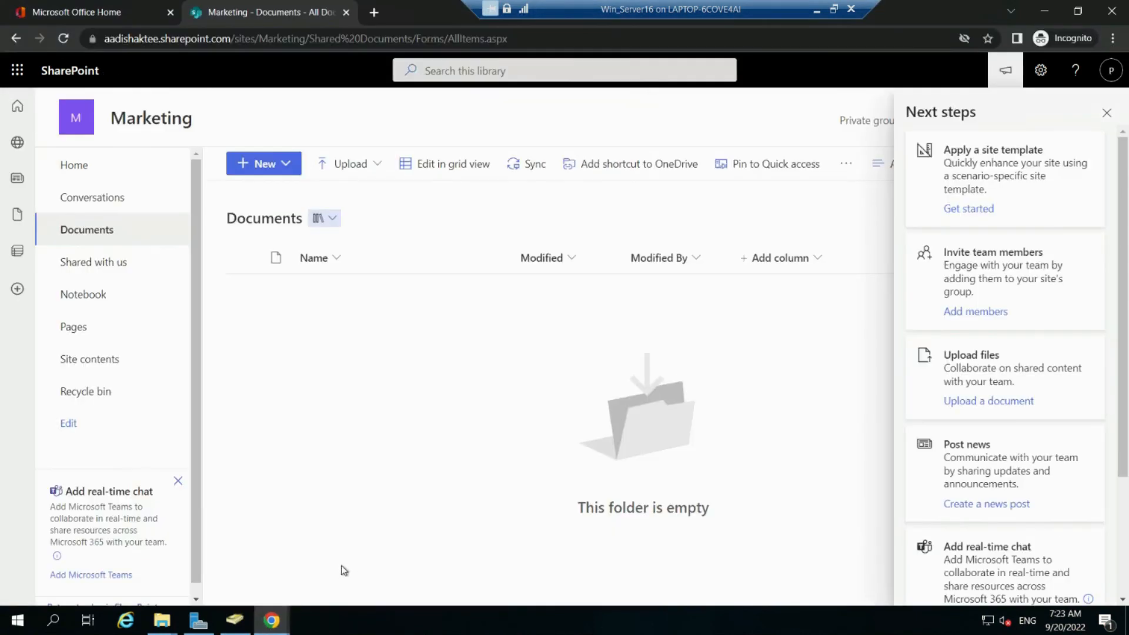
{"action": "left_click", "coordinate": [1107, 112]}
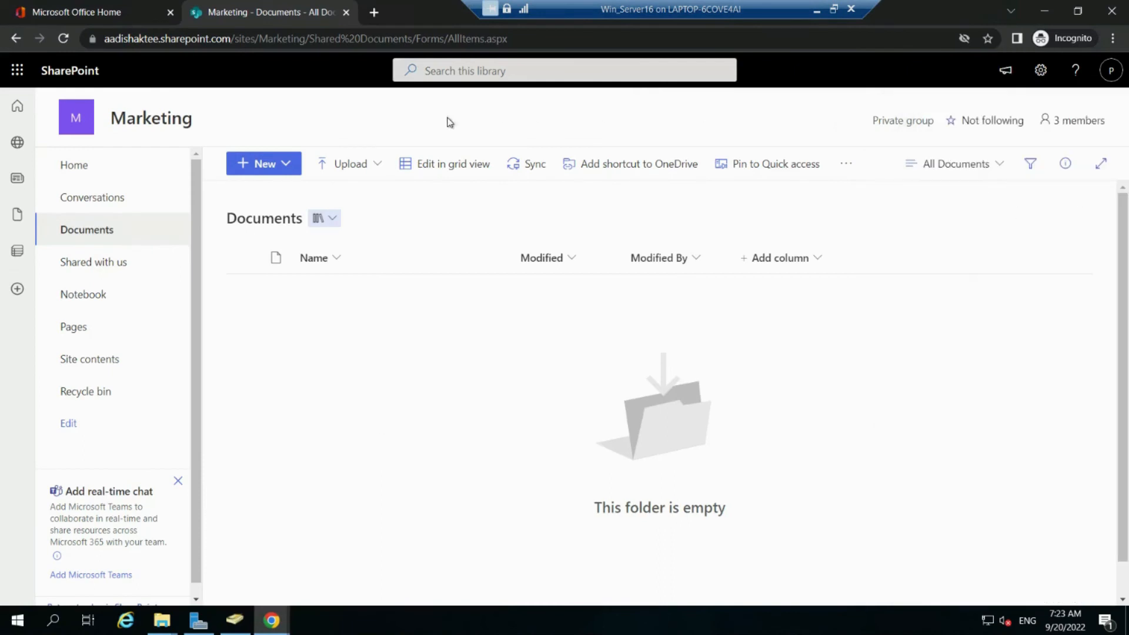
{"action": "left_click", "coordinate": [65, 39]}
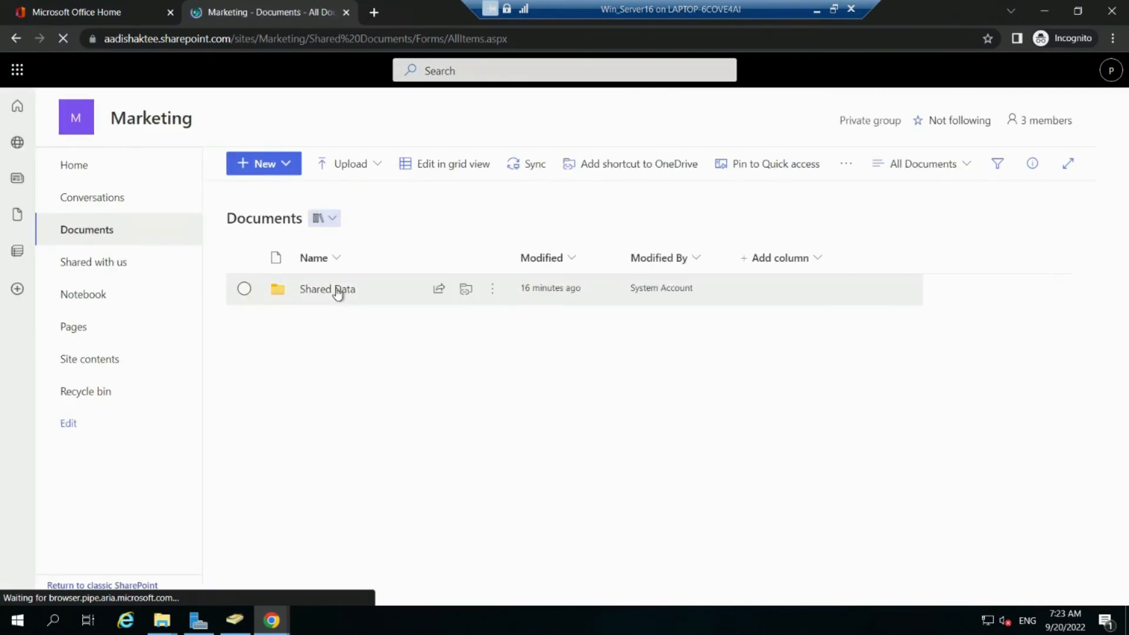
{"action": "left_click", "coordinate": [337, 292]}
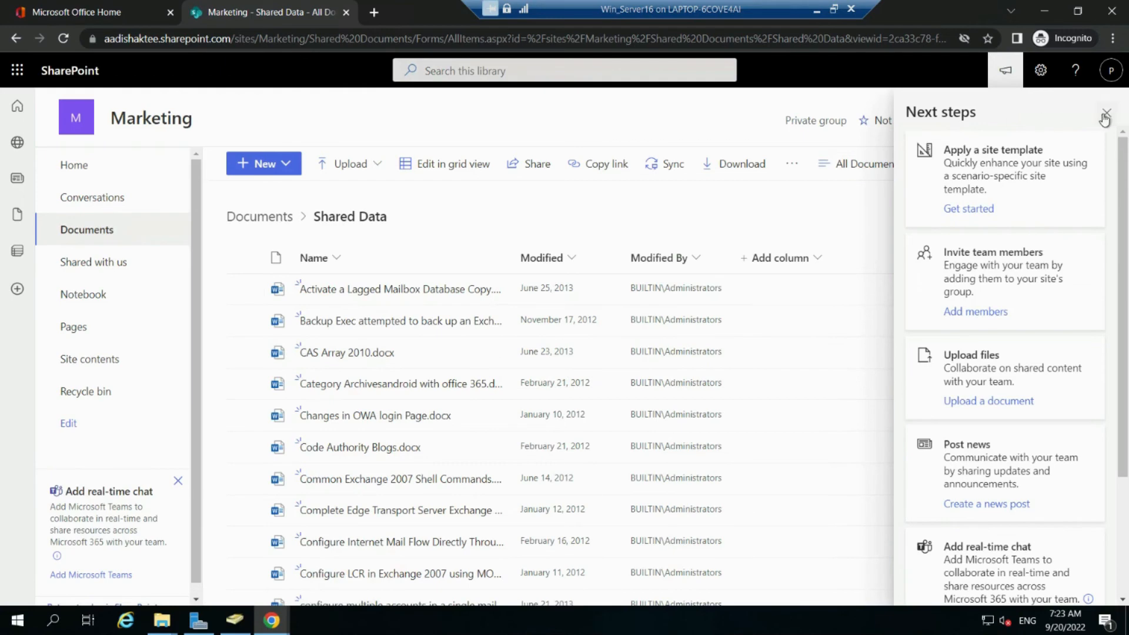
{"action": "scroll", "coordinate": [720, 435], "scroll_direction": "down", "scroll_amount": 12}
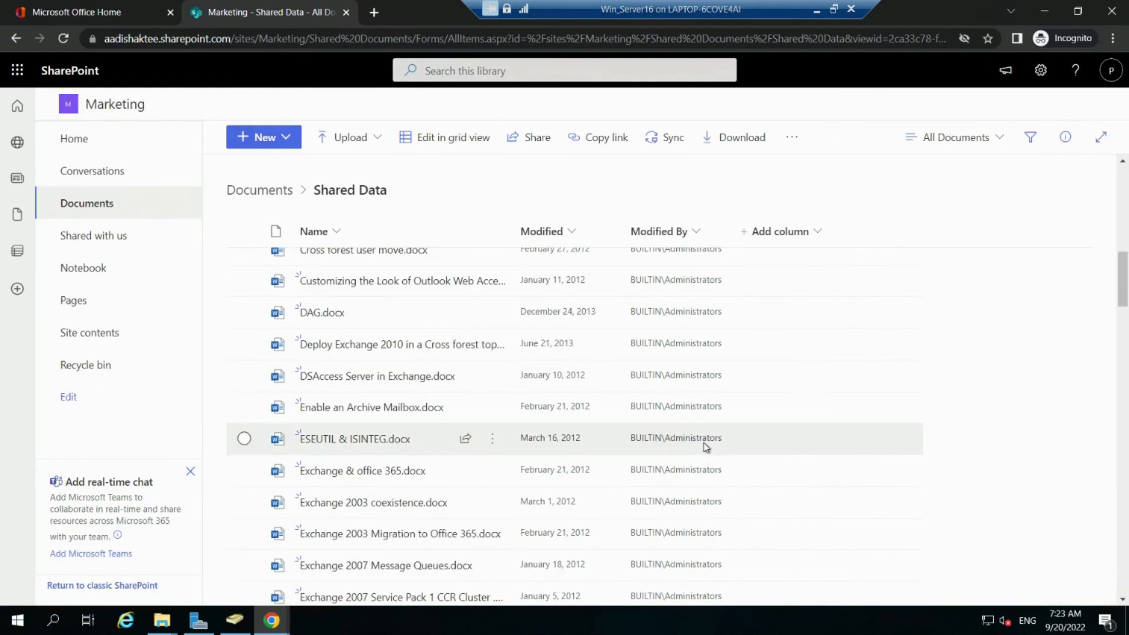
{"action": "scroll", "coordinate": [820, 252], "scroll_direction": "up", "scroll_amount": 2}
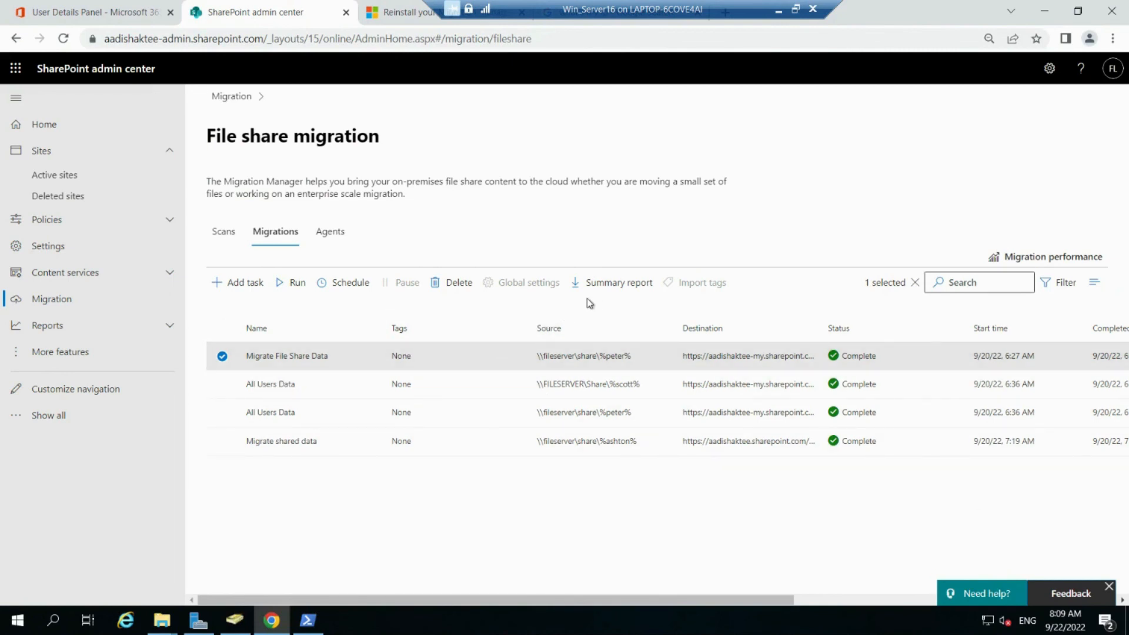
Step: Download Aggregate Summary Report.csv for Migrate File Share Data and open the file
{"action": "left_click", "coordinate": [604, 295]}
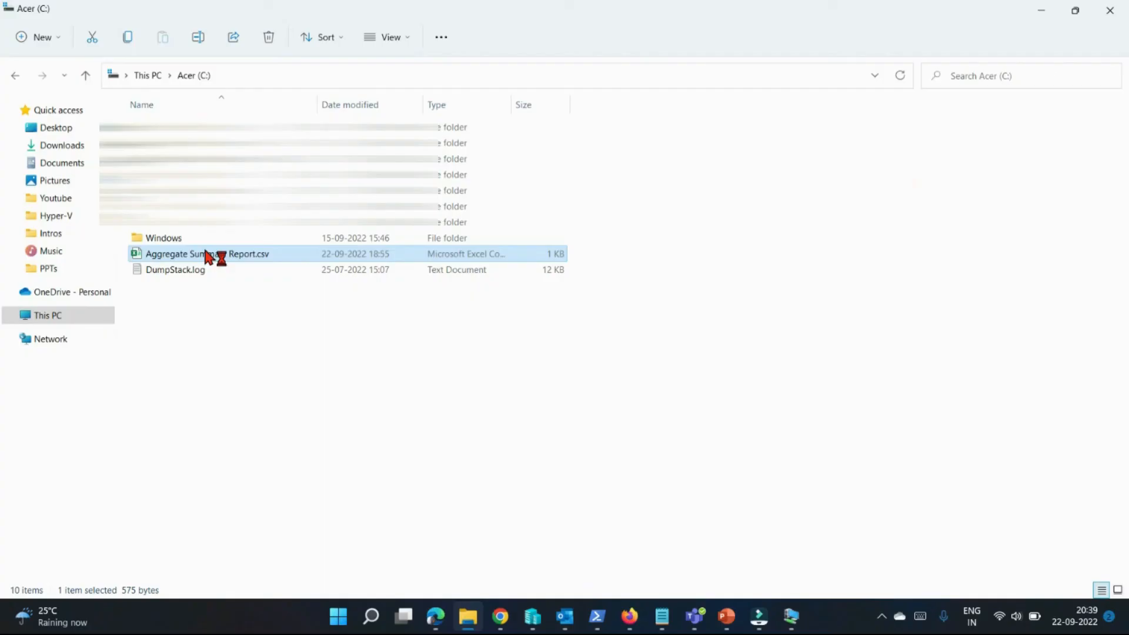
{"action": "double_click", "coordinate": [217, 254]}
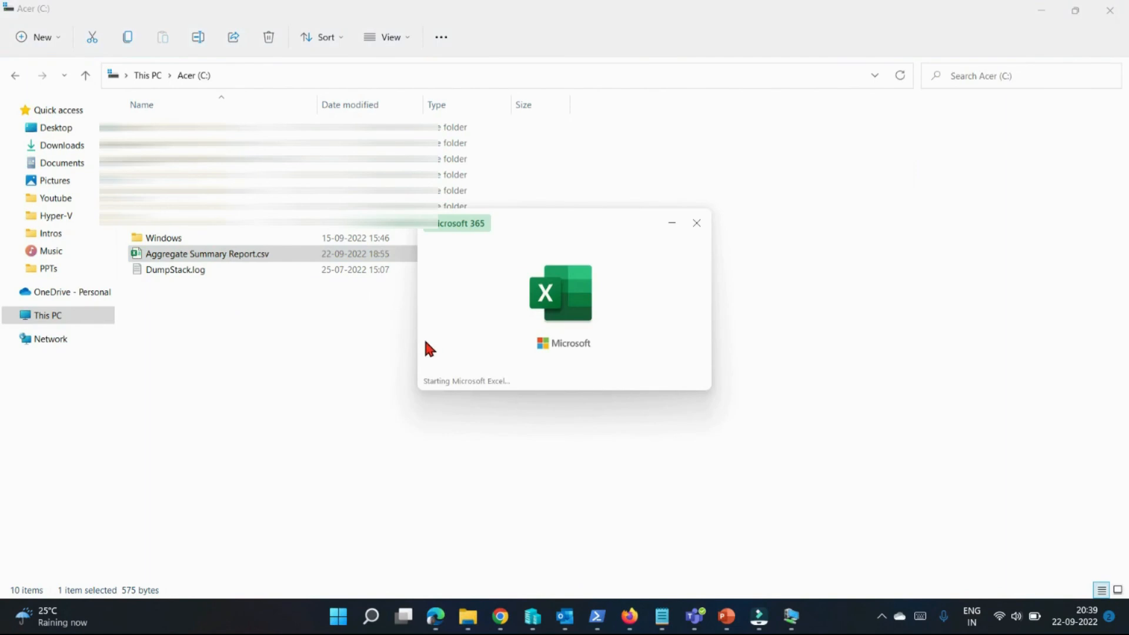
Step: AutoFit column A so the full Migrate File Share Data task name shows
{"action": "left_click", "coordinate": [299, 295]}
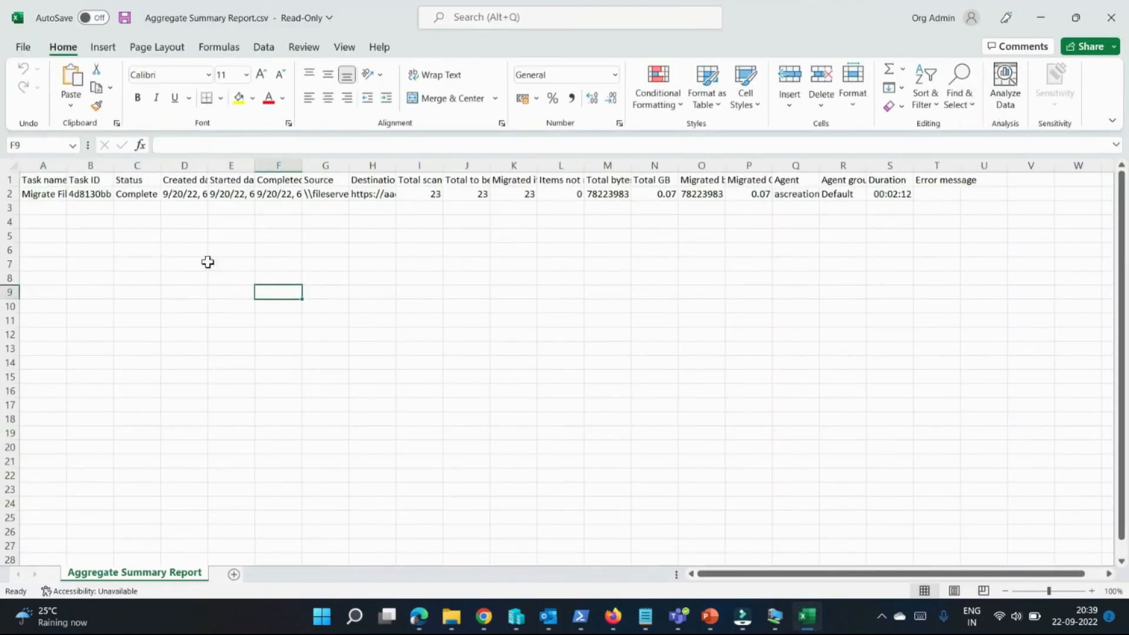
{"action": "left_click_drag", "start_coordinate": [64, 161], "coordinate": [103, 163]}
{"action": "double_click", "coordinate": [103, 163]}
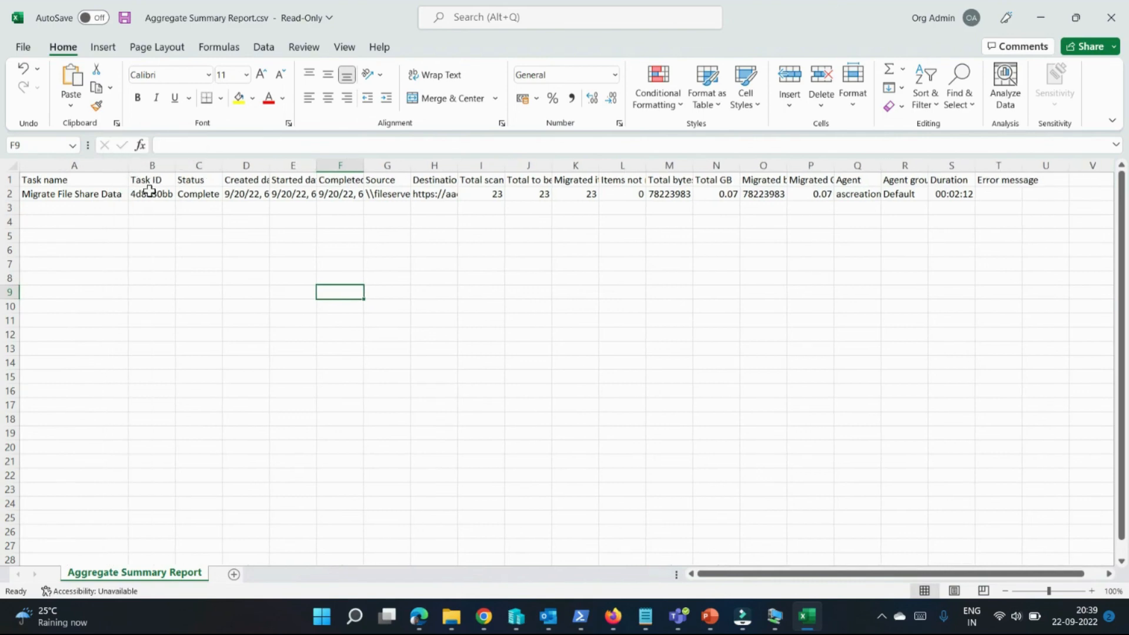
Step: Review the created date, source path, destination URL, Total GB and agent name for the task
{"action": "left_click", "coordinate": [237, 181]}
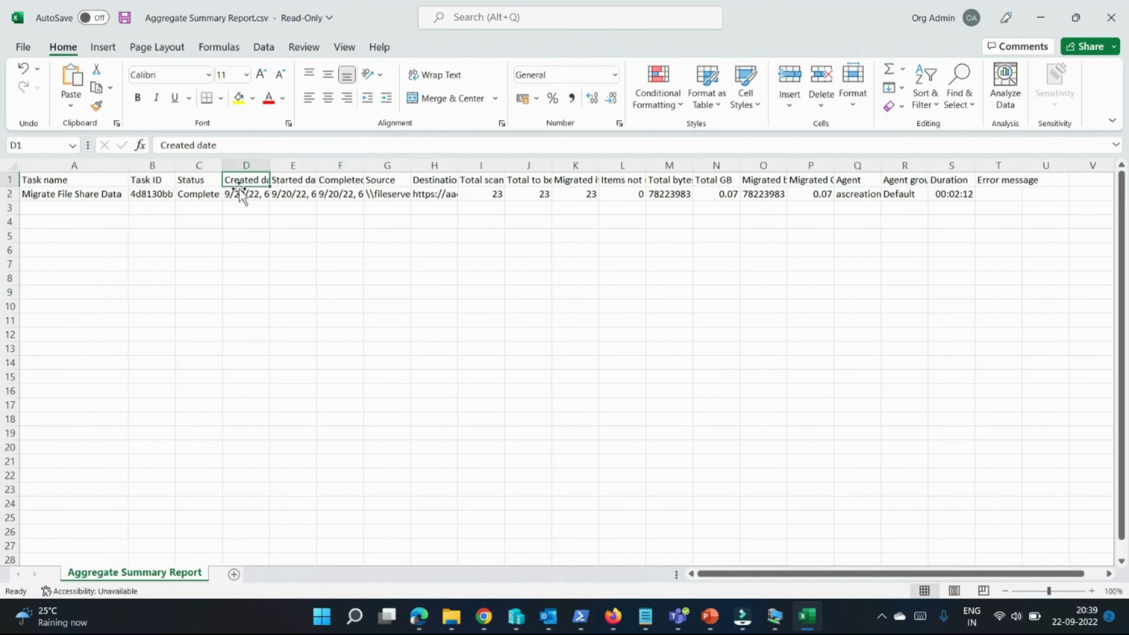
{"action": "left_click", "coordinate": [238, 192]}
{"action": "left_click", "coordinate": [388, 181]}
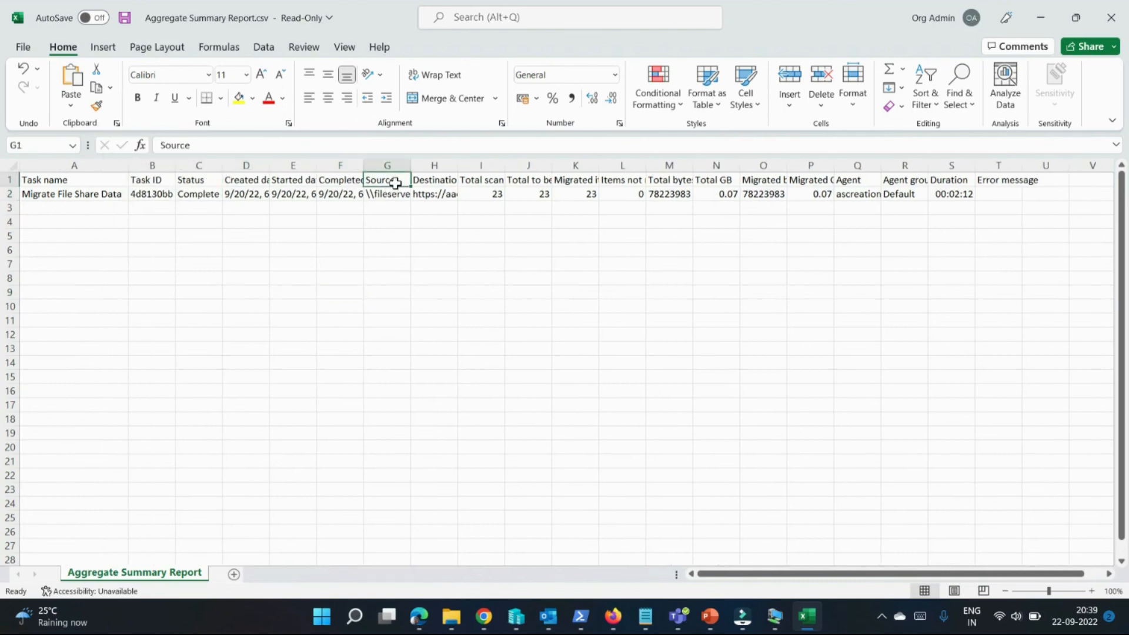
{"action": "left_click", "coordinate": [390, 198]}
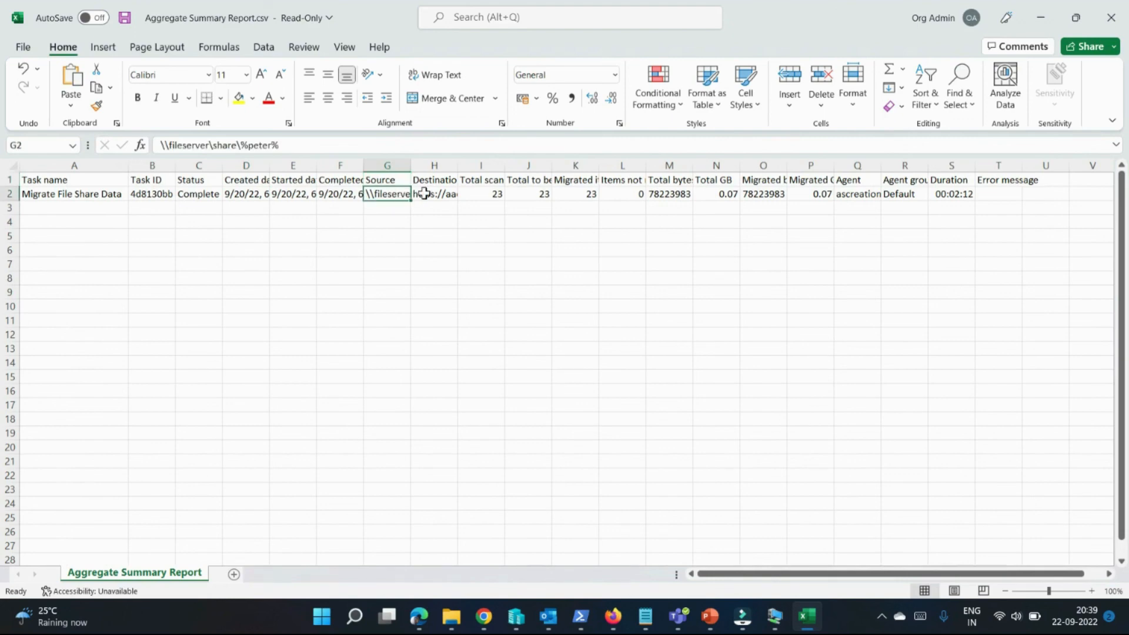
{"action": "left_click", "coordinate": [434, 183]}
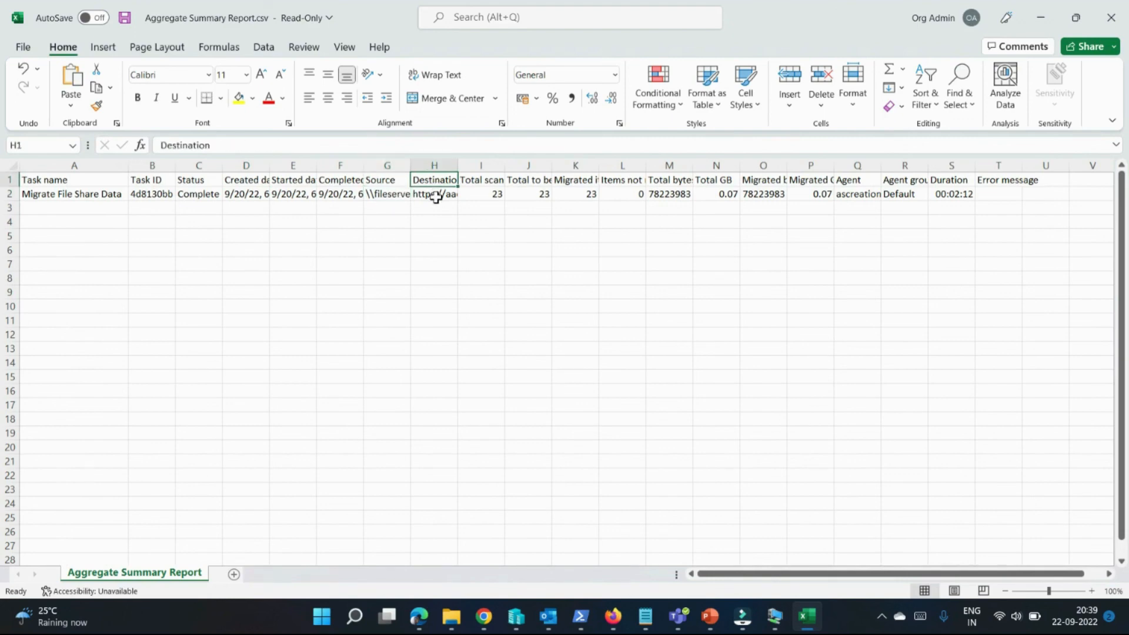
{"action": "left_click", "coordinate": [435, 196]}
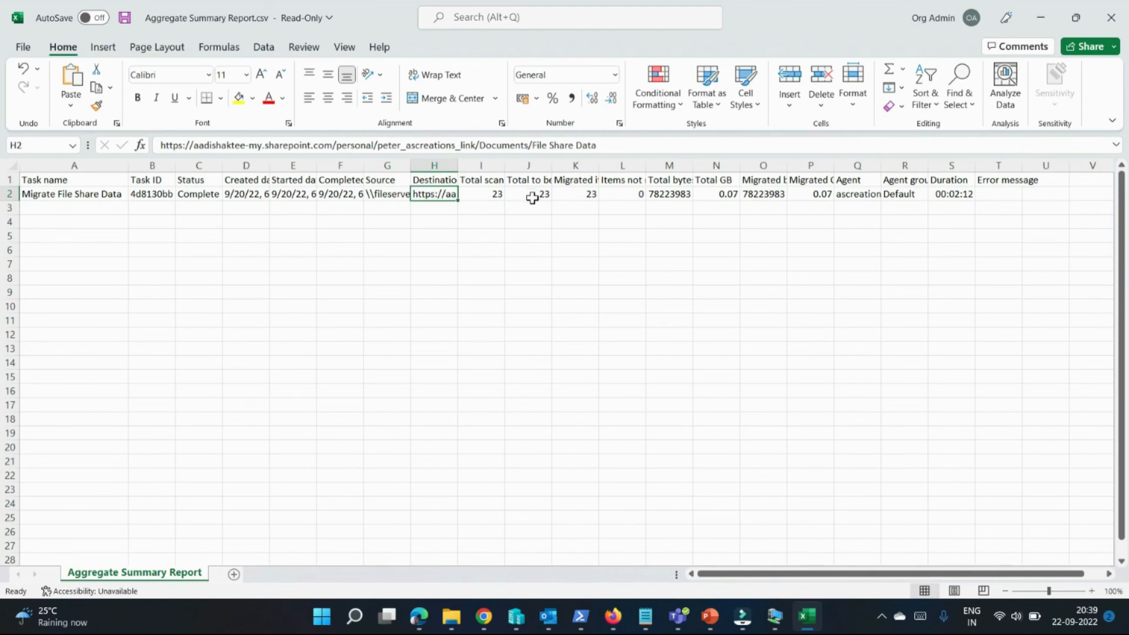
{"action": "left_click", "coordinate": [724, 199]}
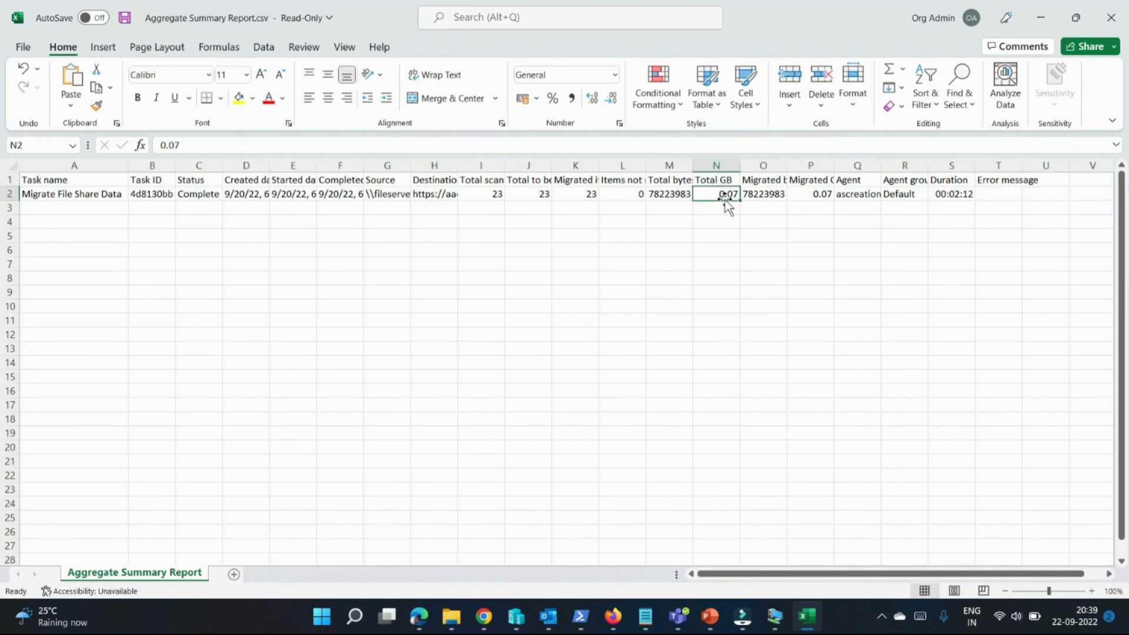
{"action": "left_click", "coordinate": [845, 197]}
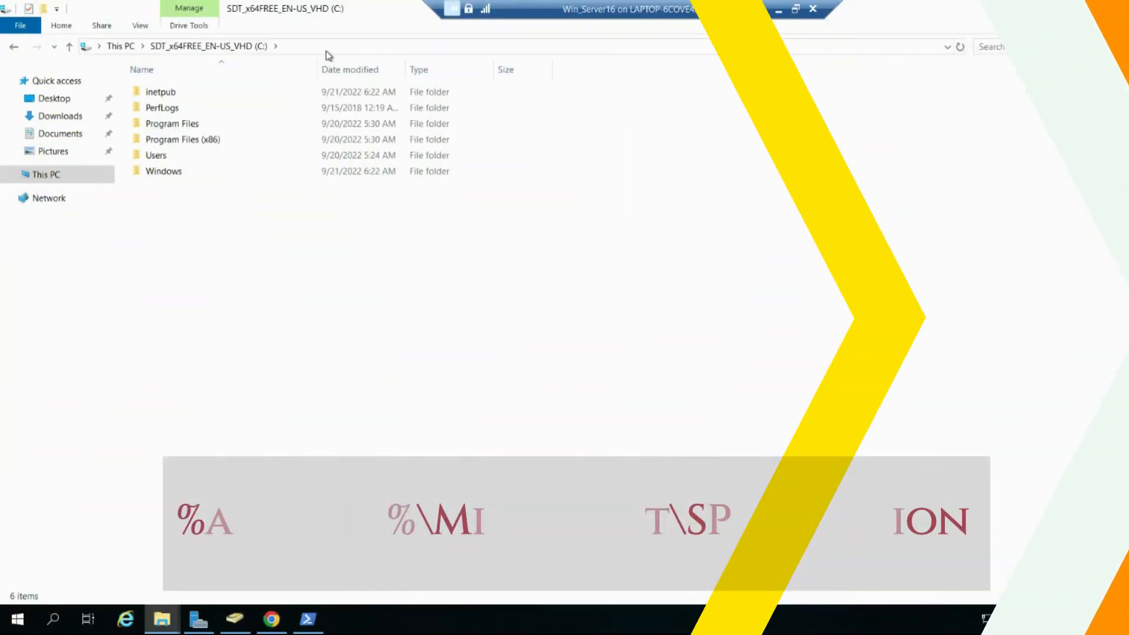
Step: Go to %appdata%\Microsoft\SPMigration and open Logs\Migration\MigrationTool\GlobalLog\DefaultLog2
{"action": "left_click", "coordinate": [326, 49]}
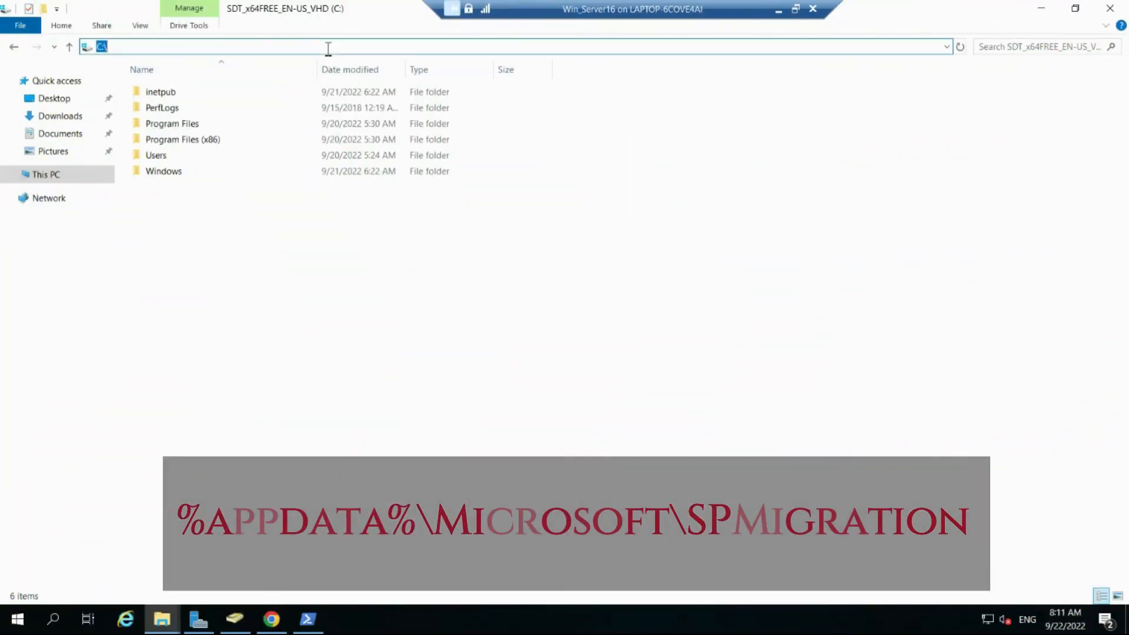
{"action": "type", "text": "%appdata%\\Microsoft\\SPMigration"}
{"action": "key", "text": "Return"}
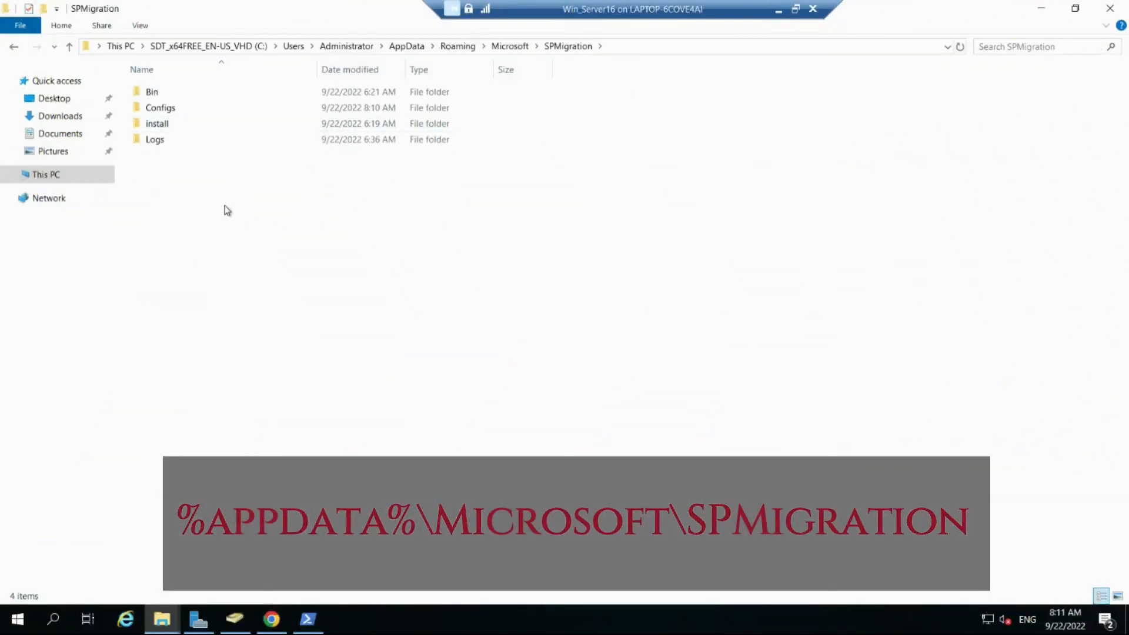
{"action": "left_click", "coordinate": [173, 145]}
{"action": "double_click", "coordinate": [175, 145]}
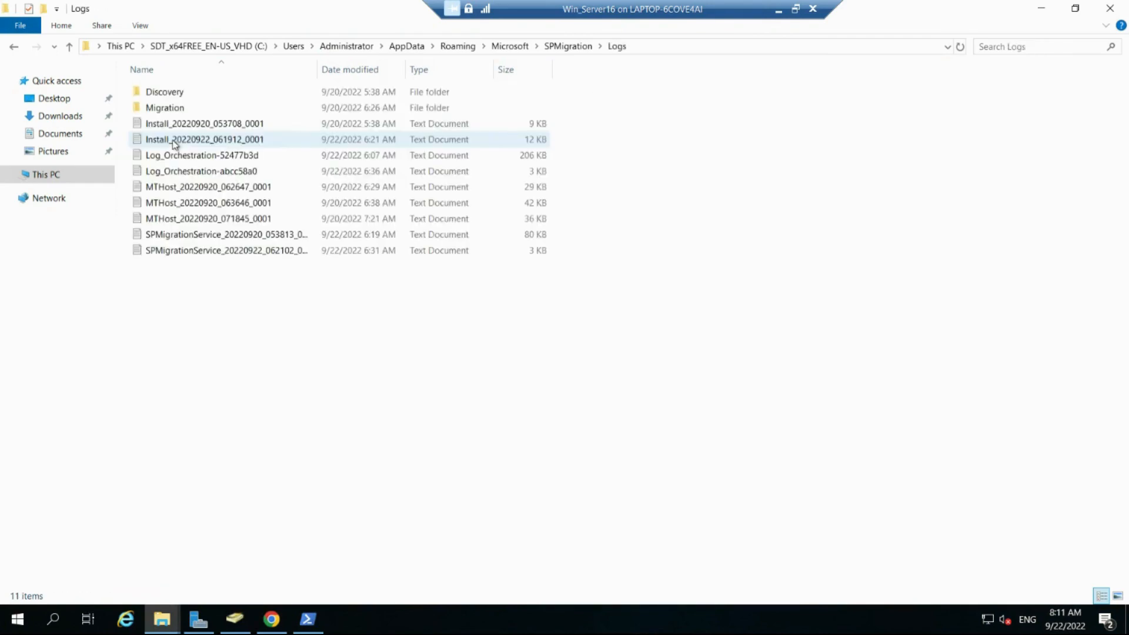
{"action": "double_click", "coordinate": [176, 107]}
{"action": "double_click", "coordinate": [176, 96]}
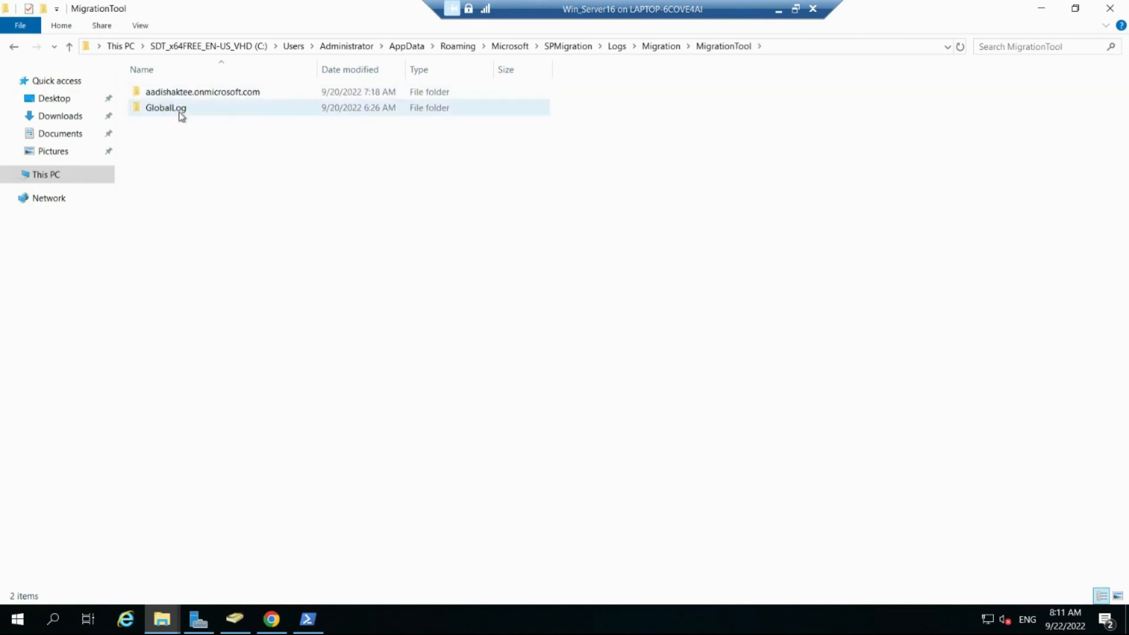
{"action": "double_click", "coordinate": [179, 110]}
{"action": "double_click", "coordinate": [179, 92]}
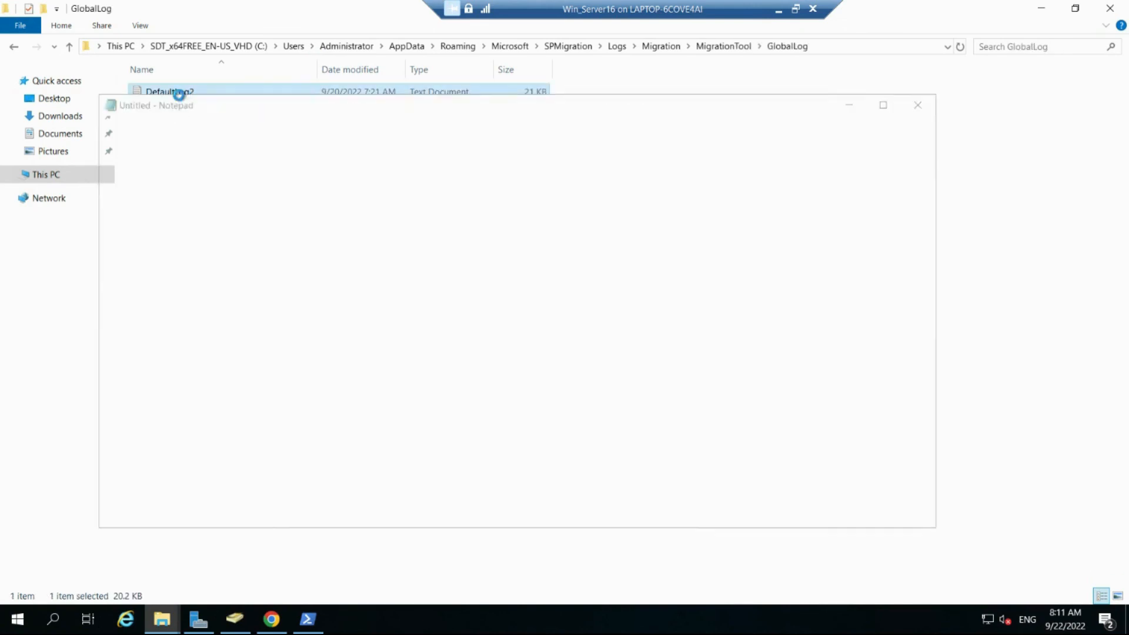
Step: Scroll through the DefaultLog2 migration log entries, then close Notepad
{"action": "left_click_drag", "start_coordinate": [930, 180], "coordinate": [932, 243]}
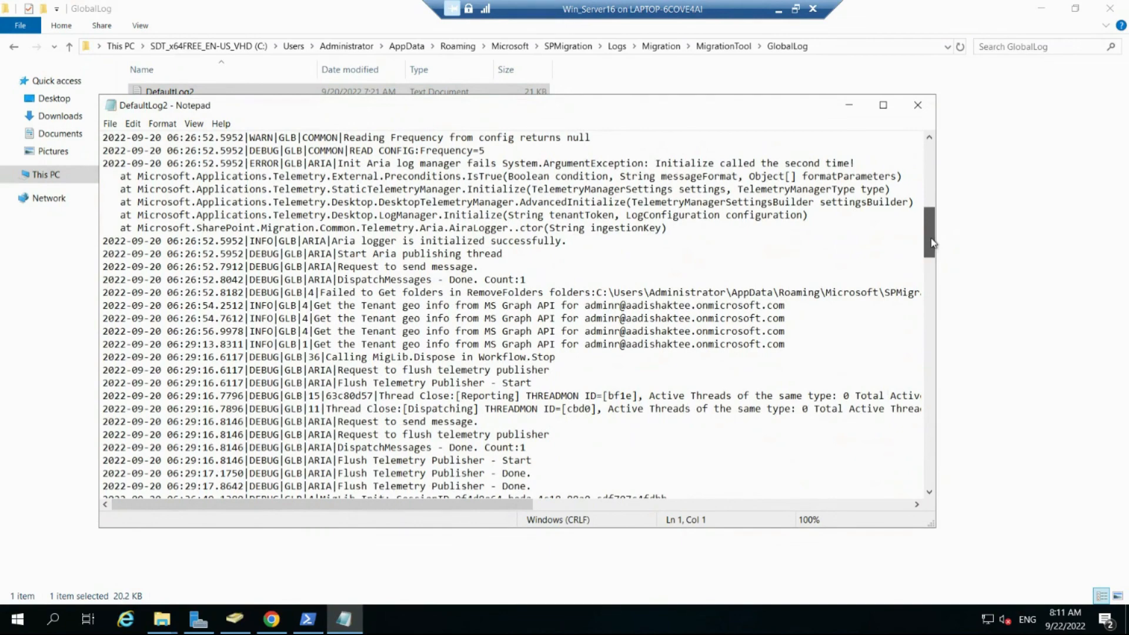
{"action": "left_click_drag", "start_coordinate": [931, 243], "coordinate": [927, 349]}
{"action": "left_click", "coordinate": [917, 105]}
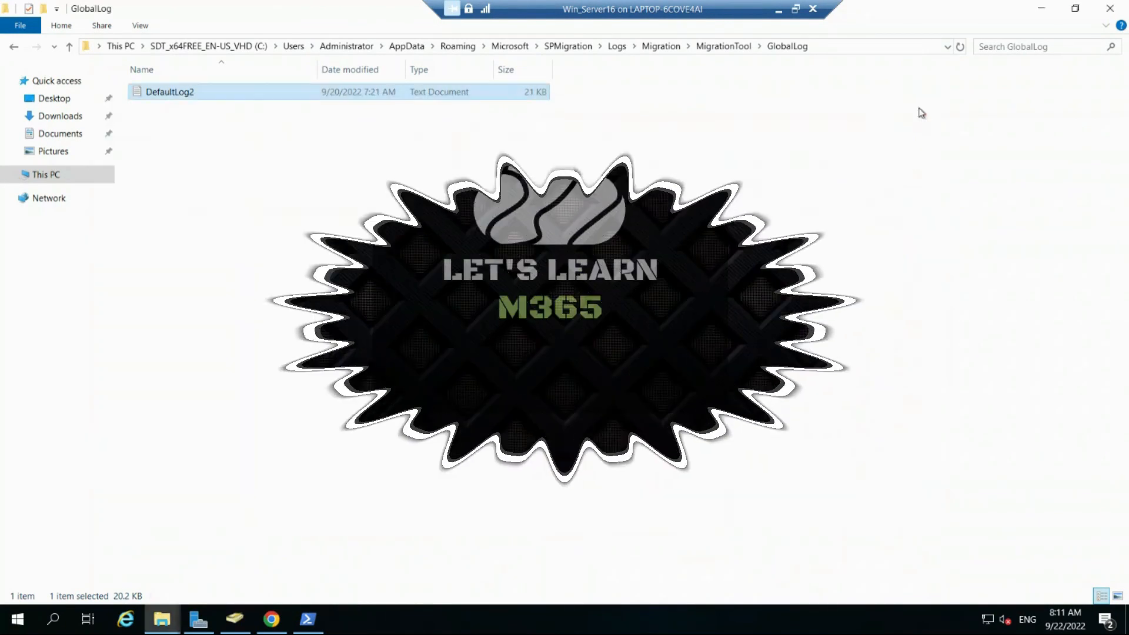